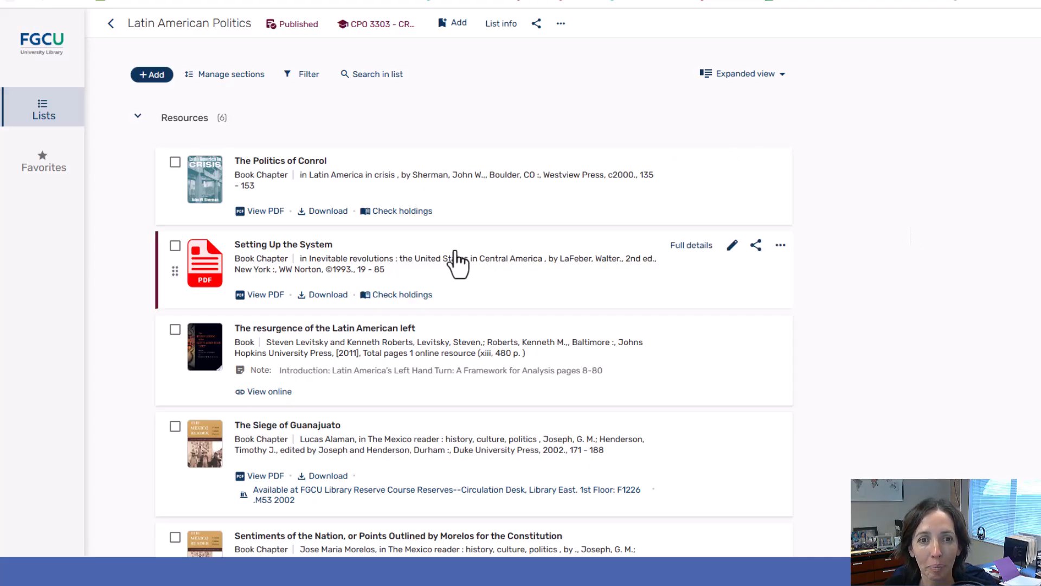
# Step: Check the holdings for the chapter "The Politics of Conrol" and look through its scanned PDF
pyautogui.scroll(-1, 527, 358)
pyautogui.scroll(1, 520, 359)
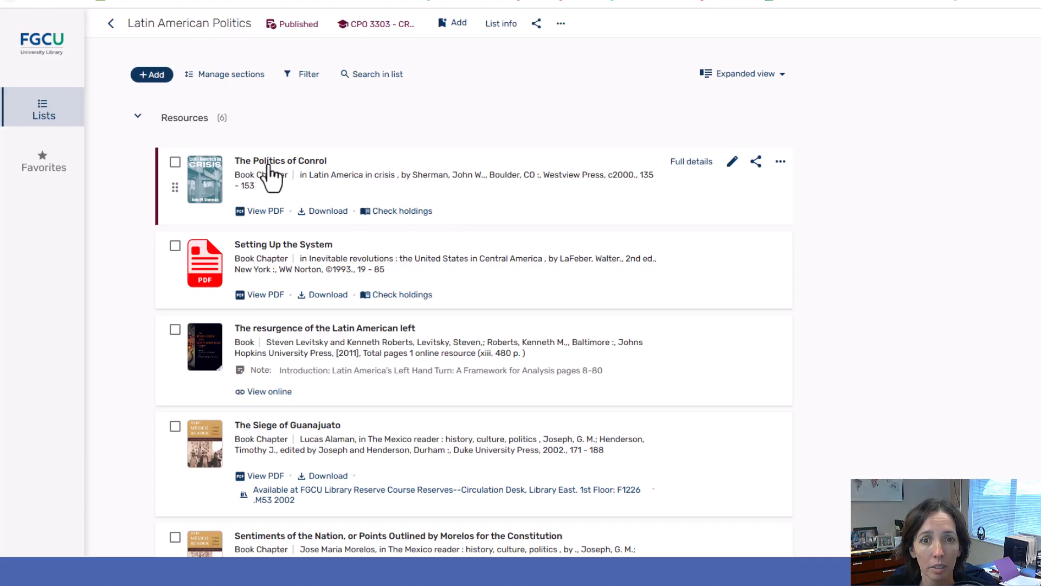
pyautogui.click(382, 212)
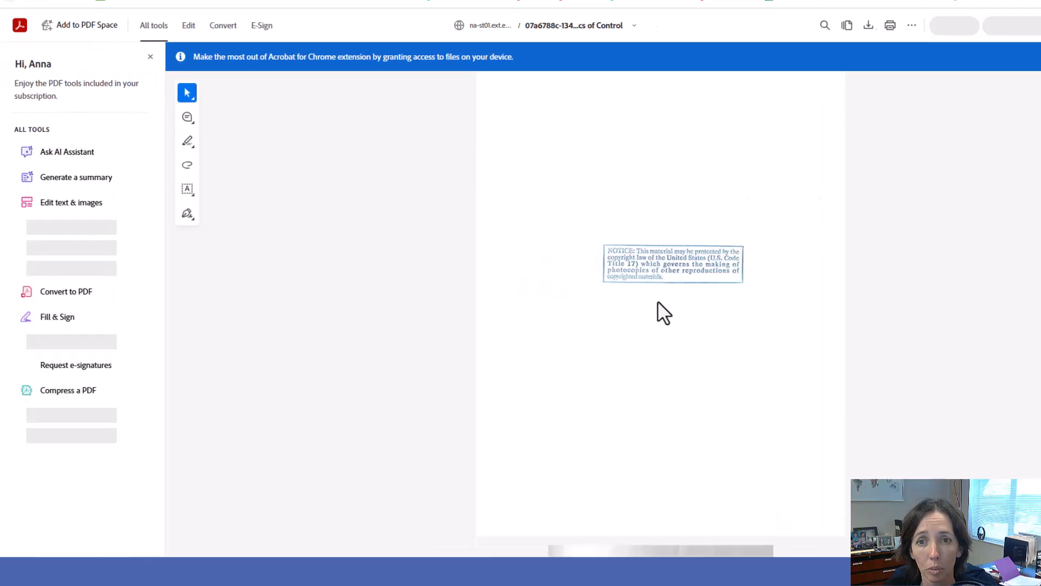
pyautogui.scroll(-4, 672, 302)
pyautogui.scroll(-15, 688, 306)
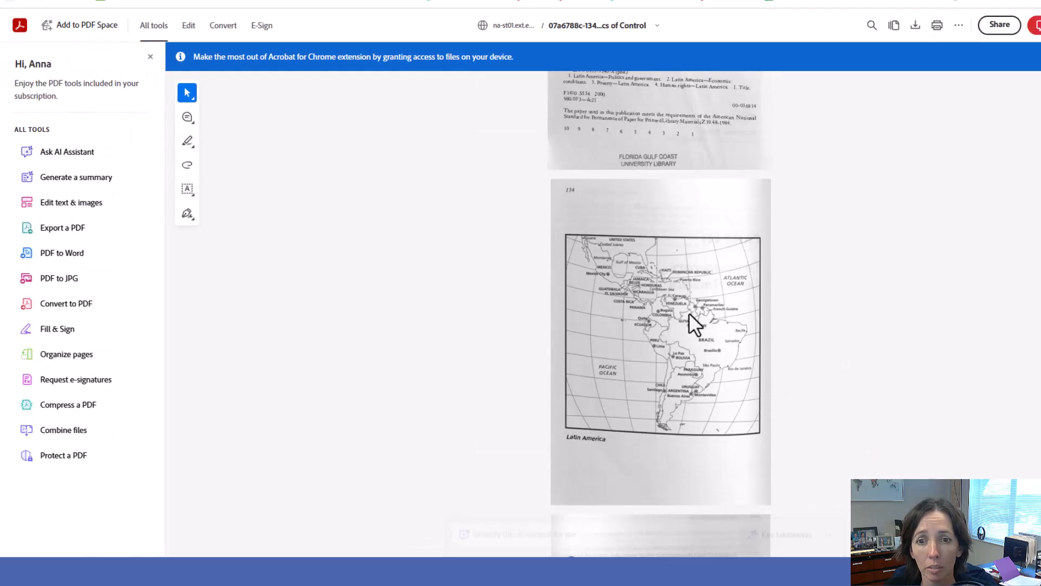
pyautogui.scroll(-3, 685, 317)
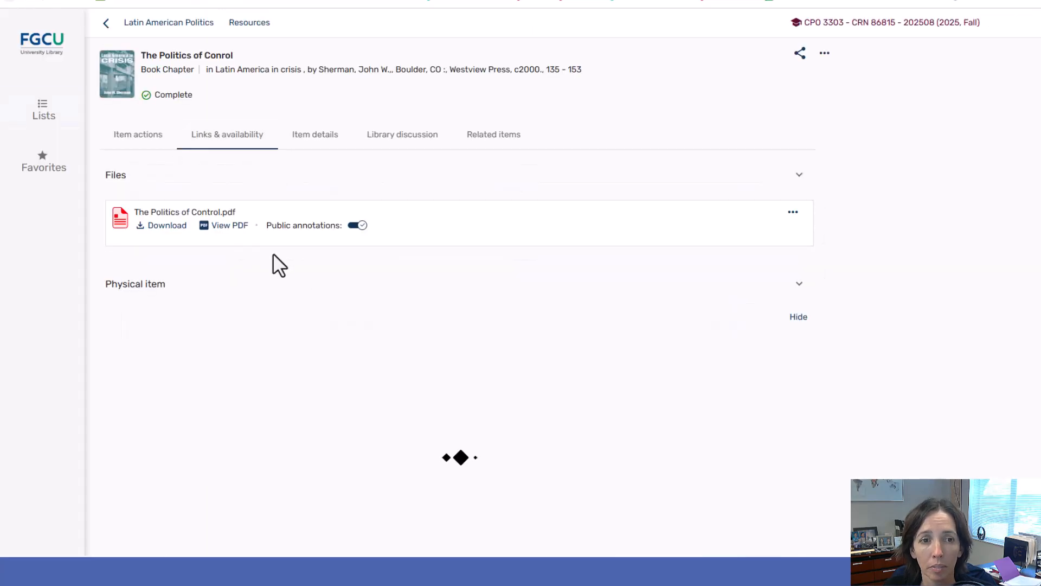
# Step: View "The Politics of Control.pdf" in the annotation viewer and go to the chapter's opening page, 5 of 23
pyautogui.click(209, 226)
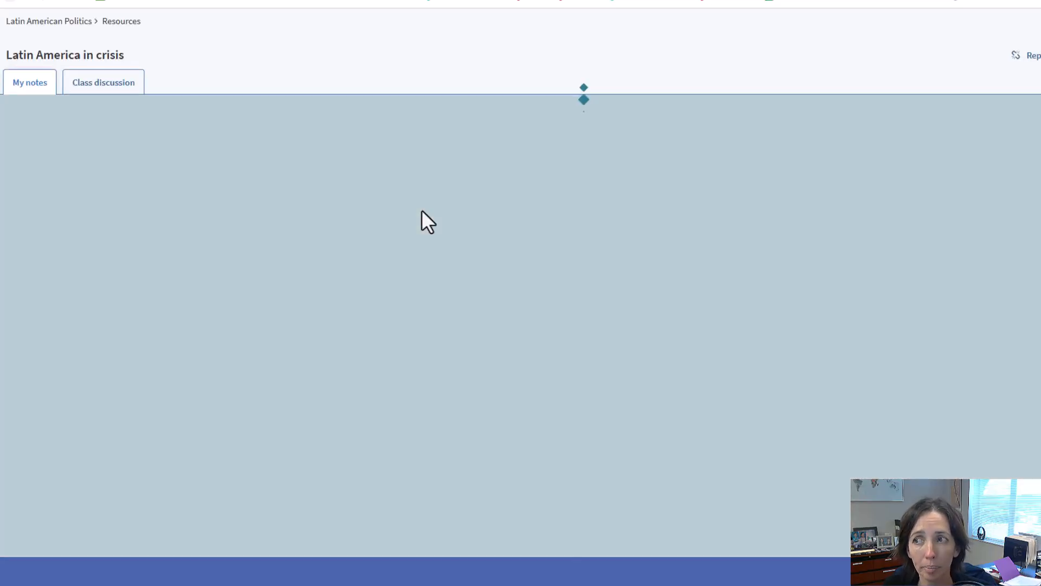
pyautogui.scroll(-15, 620, 314)
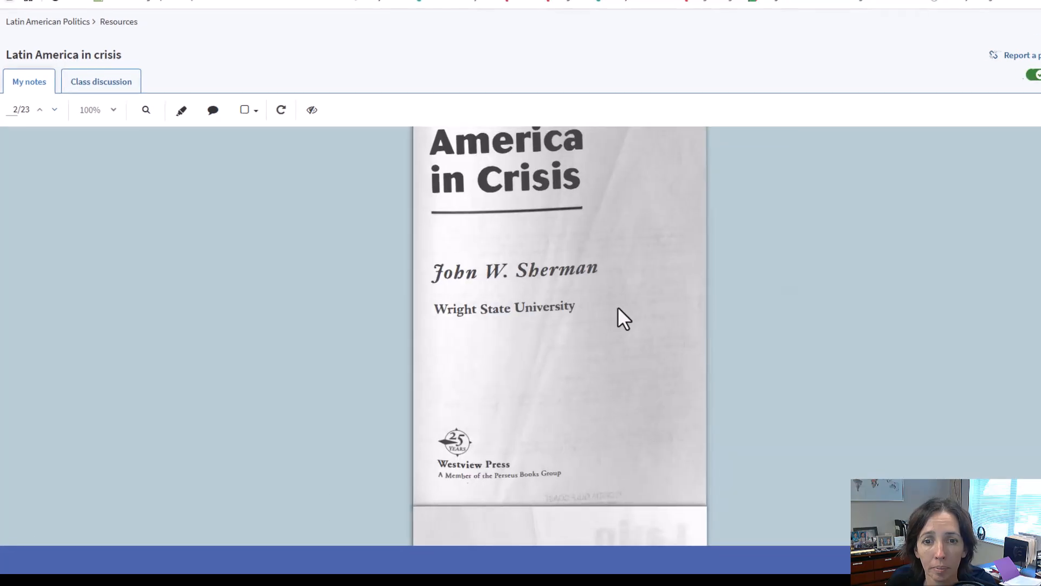
pyautogui.scroll(-12, 568, 287)
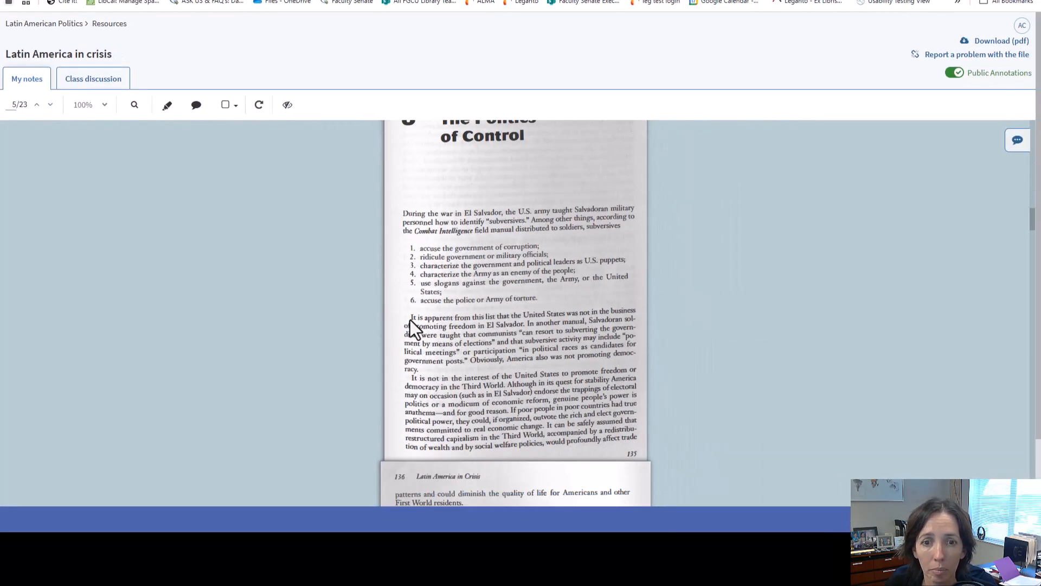
# Step: Start a private comment on the last two paragraphs of page 135 and show the class discussion
pyautogui.moveTo(410, 320); pyautogui.dragTo(550, 338)
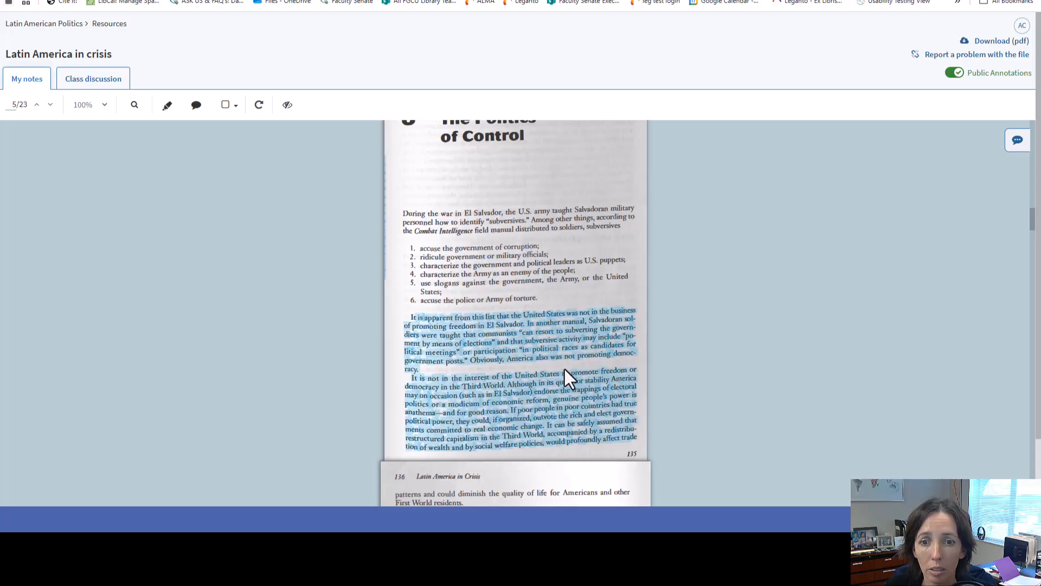
pyautogui.click(551, 349)
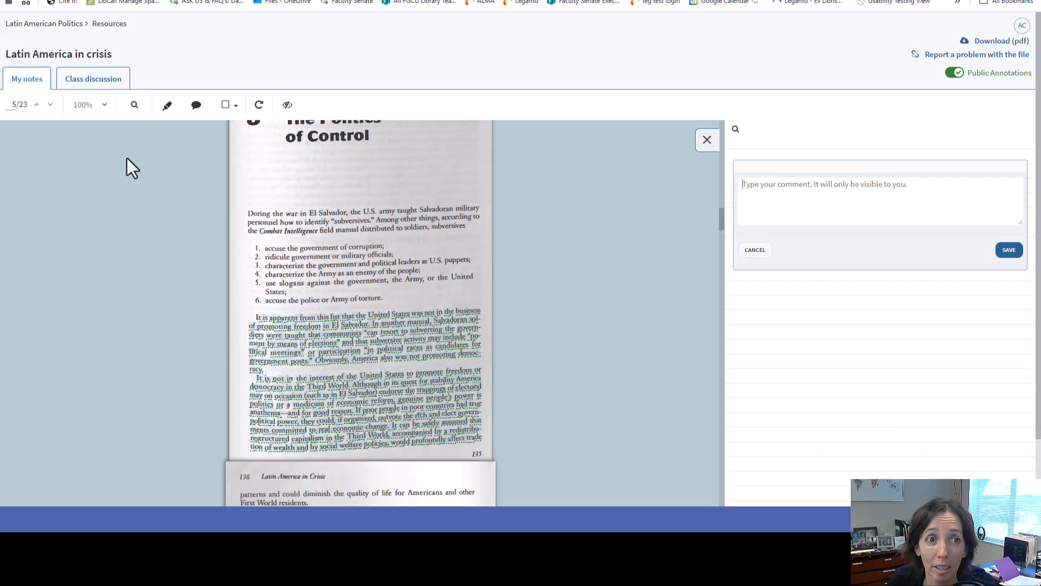
pyautogui.click(97, 82)
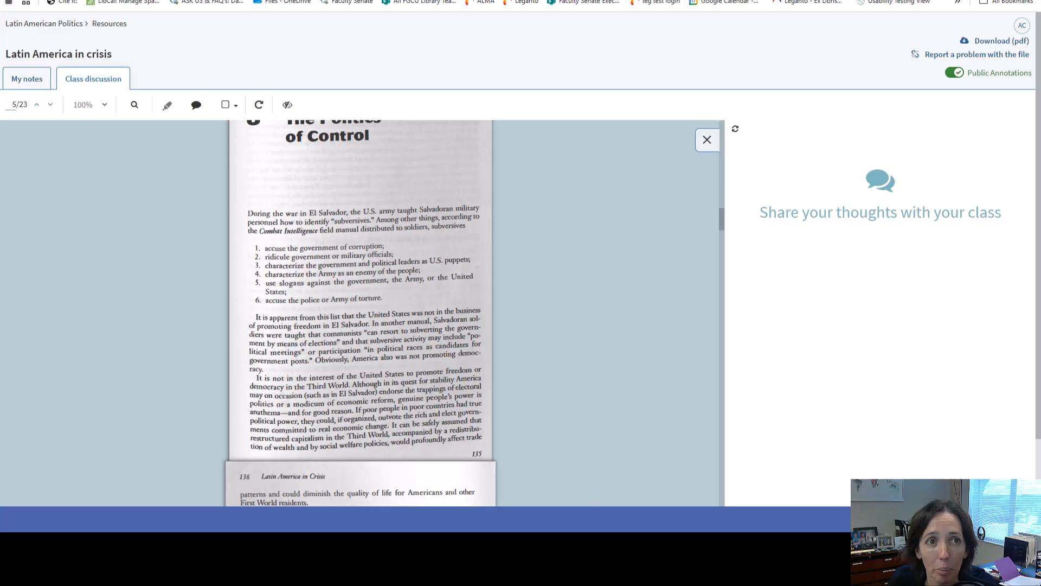
# Step: Return to the Latin American Politics list and view the ebook "The resurgence of the Latin American left" online
pyautogui.click(184, 1)
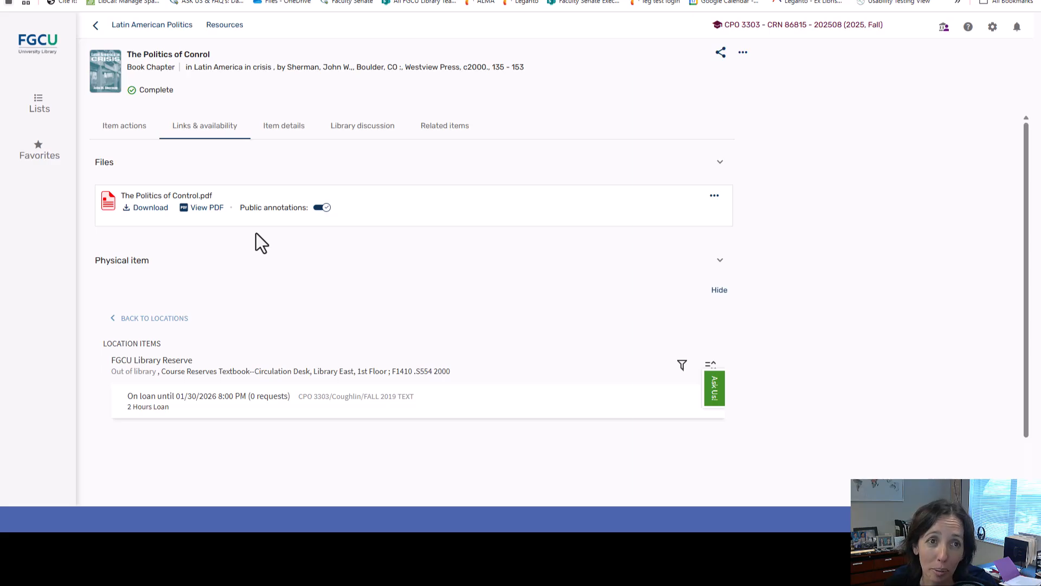
pyautogui.click(97, 26)
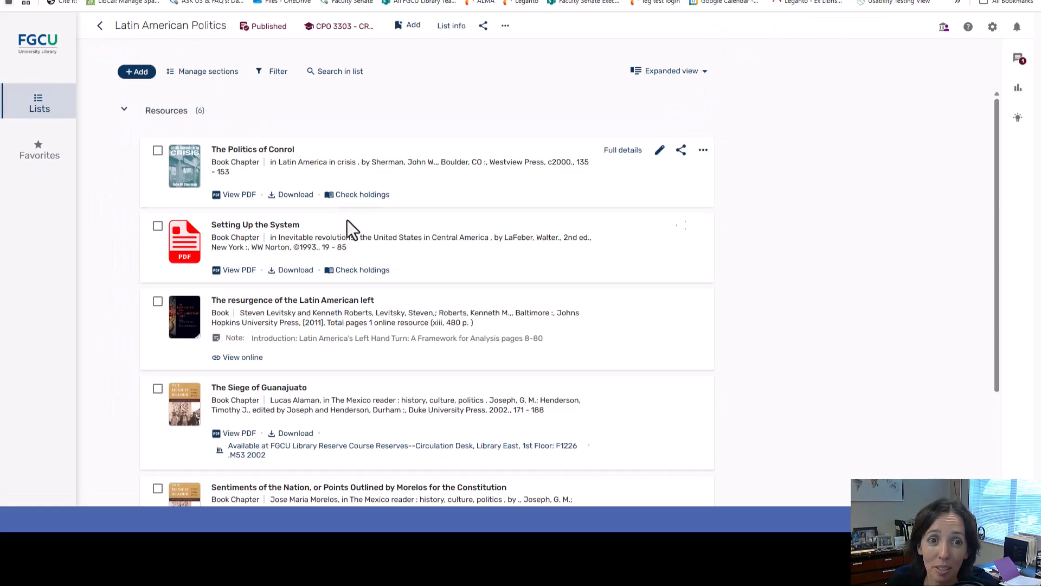
pyautogui.scroll(-2, 279, 293)
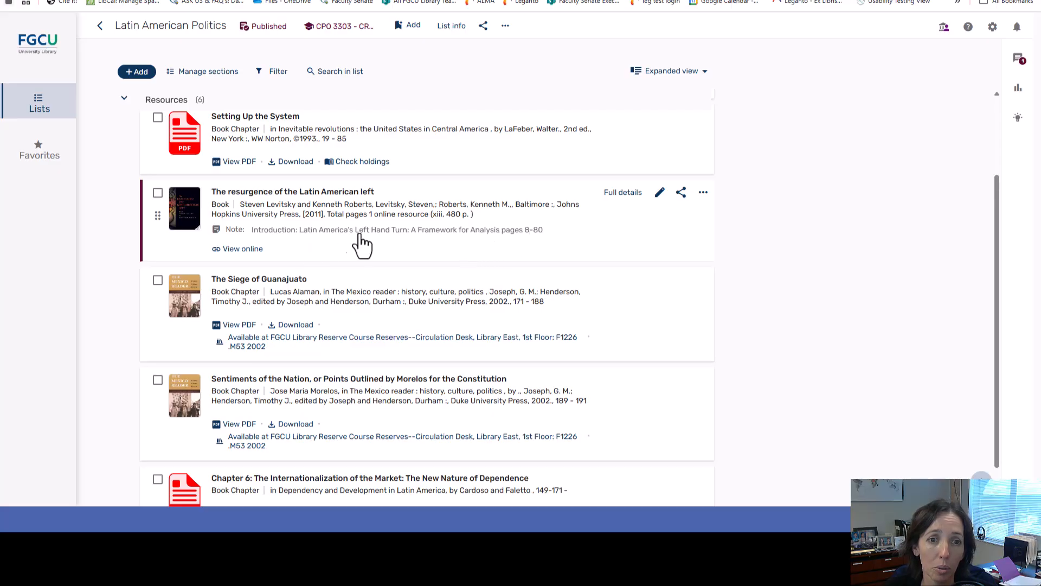
pyautogui.click(242, 249)
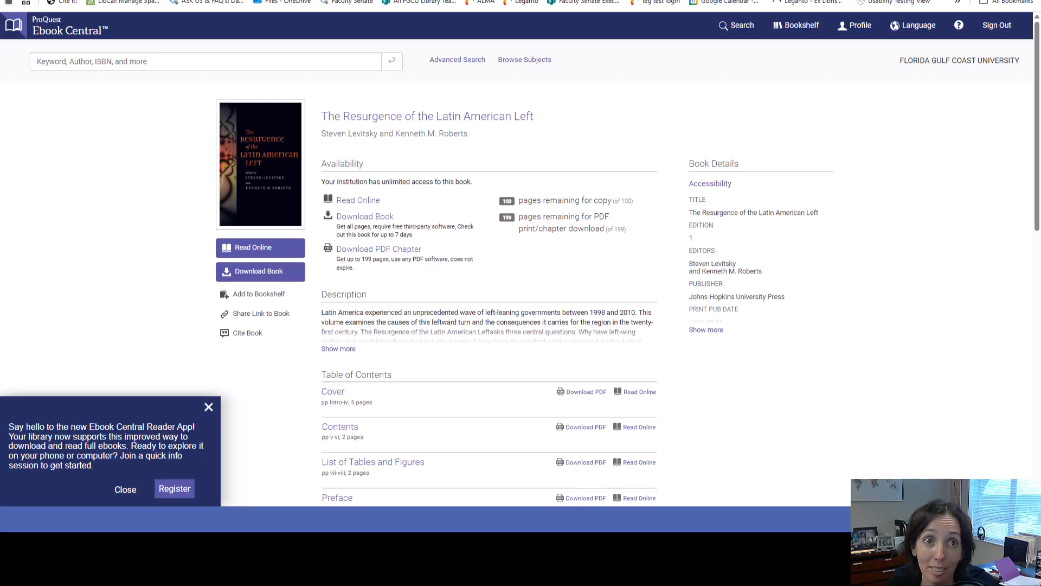
pyautogui.hotkey('ctrl', 'shift', 'Tab')
pyautogui.scroll(-1, 218, 211)
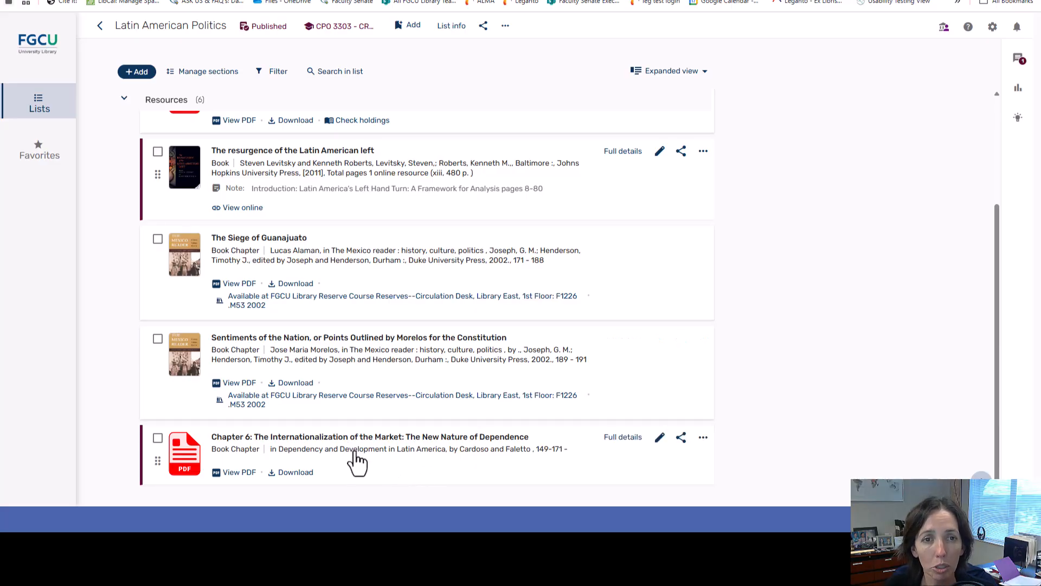
# Step: Leave the list and search the lists catalog for "plants and society"
pyautogui.click(103, 31)
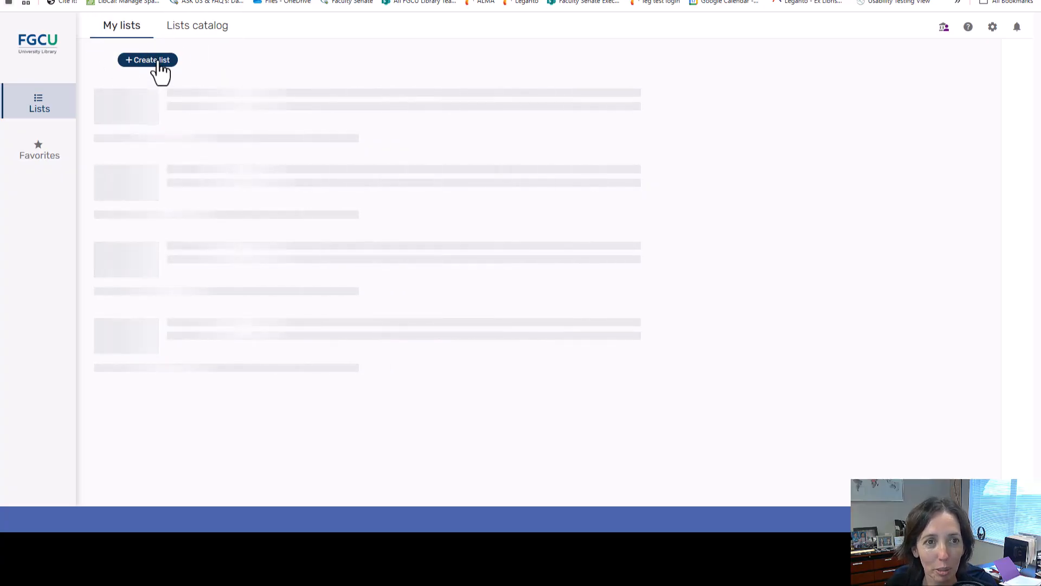
pyautogui.click(47, 0)
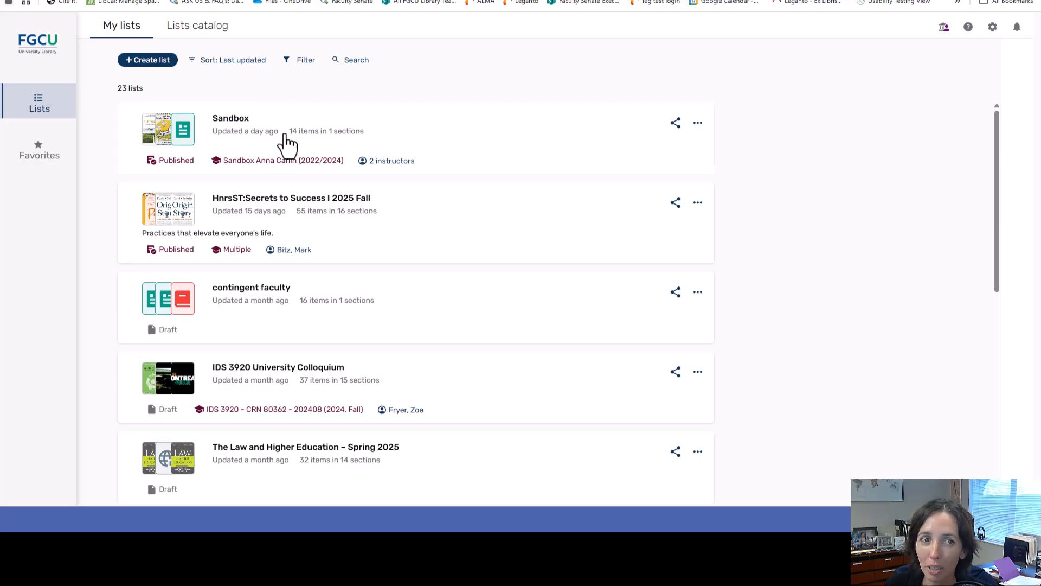
pyautogui.moveTo(282, 147)
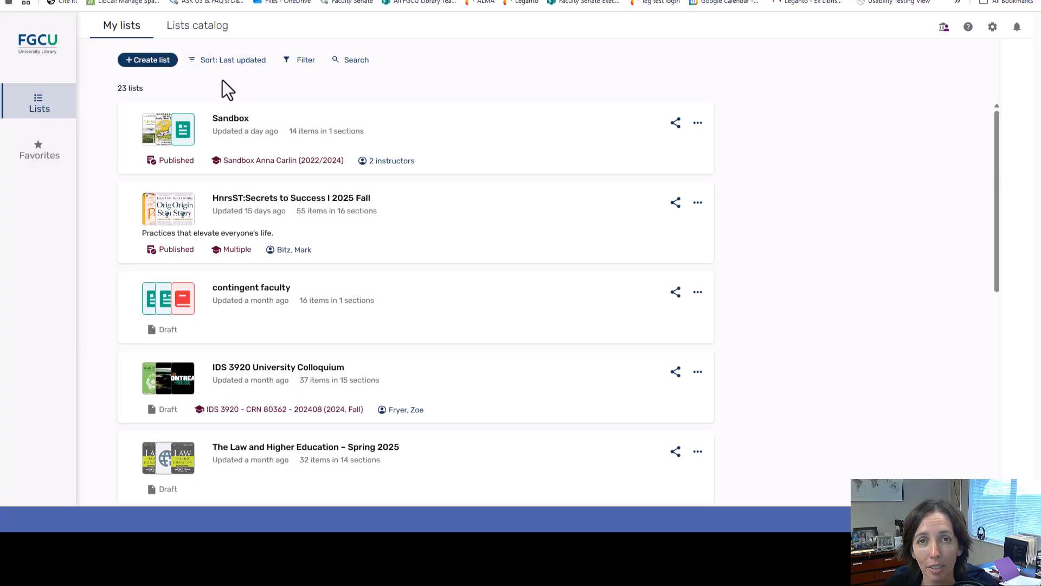
pyautogui.click(209, 34)
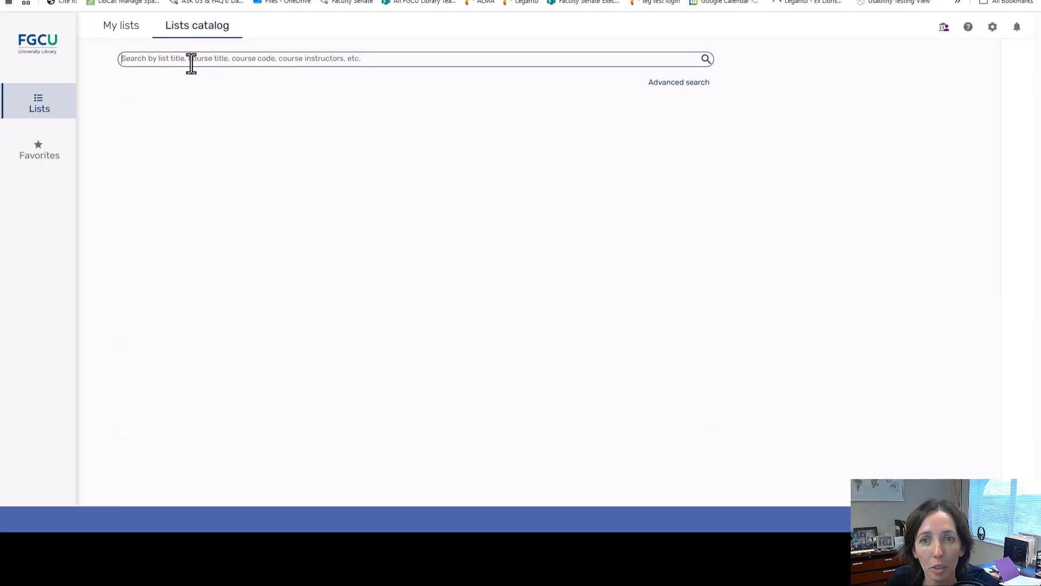
pyautogui.write('plants and socie')
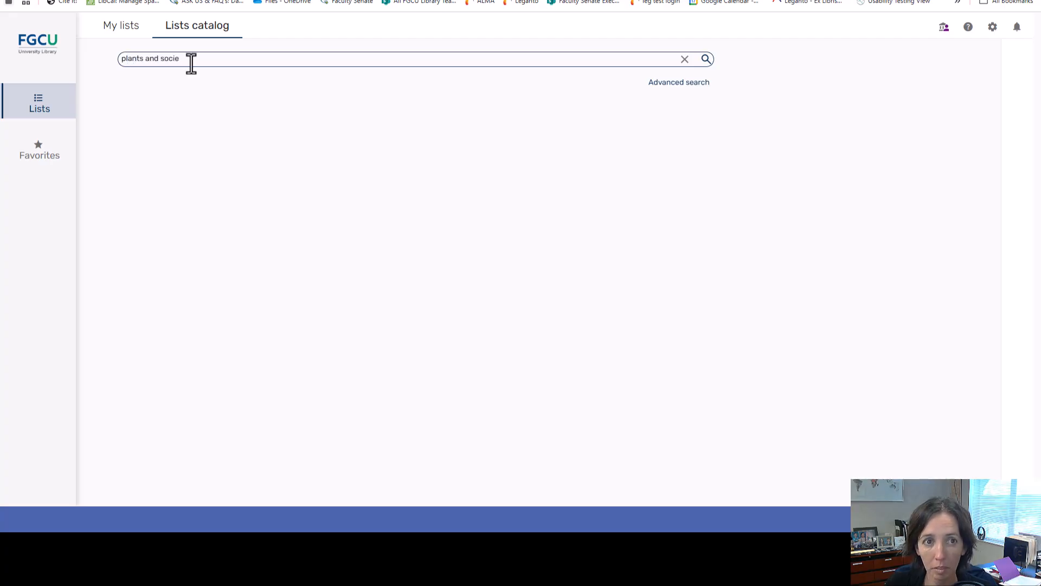
pyautogui.write('ty')
pyautogui.press('Return')
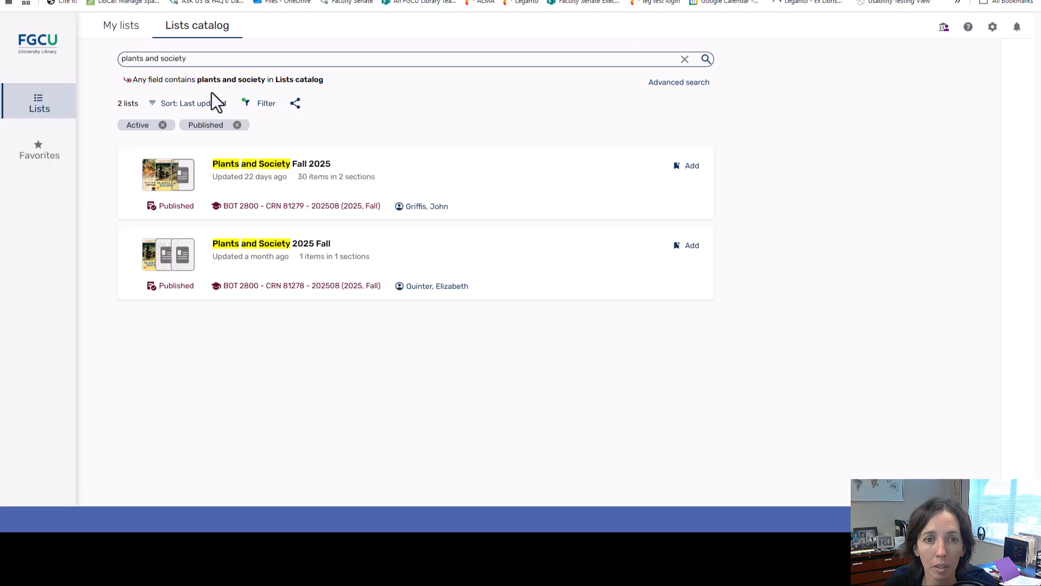
# Step: Open the "Plants and Society Fall 2025" list and check the ebook access for its ninth-edition textbook "Plants and society"
pyautogui.click(265, 165)
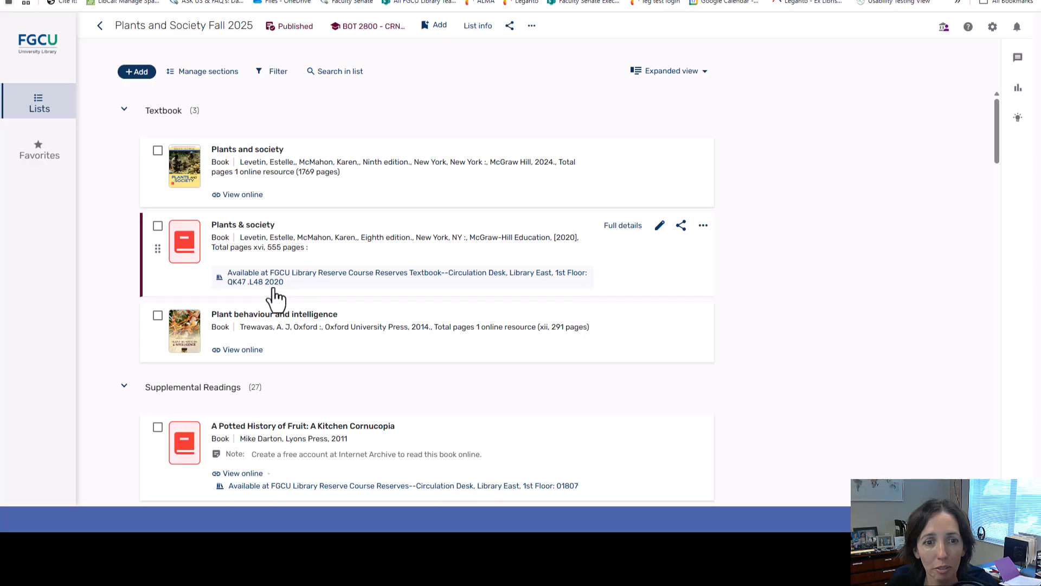
pyautogui.click(240, 196)
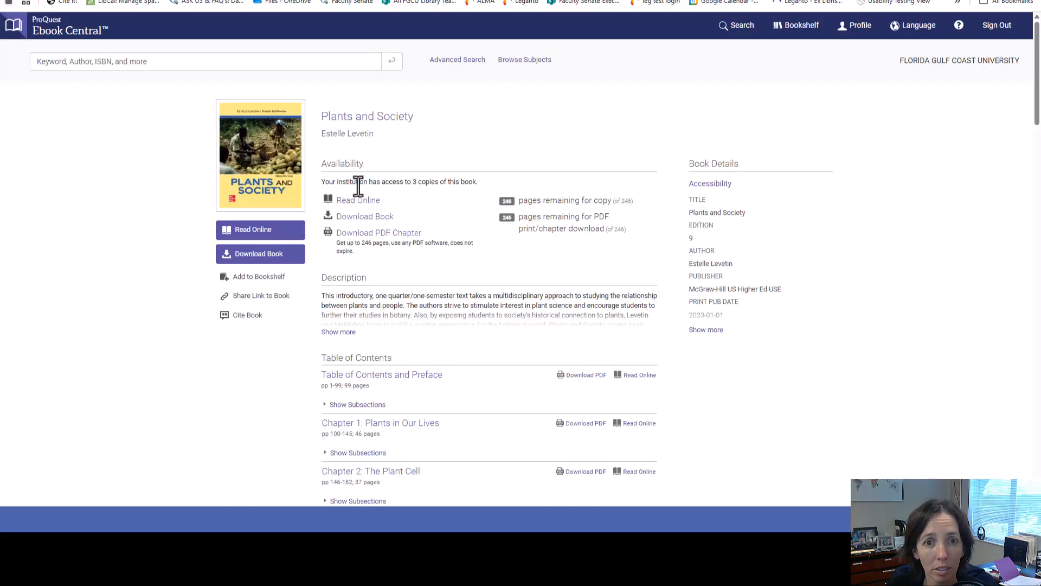
pyautogui.moveTo(346, 181); pyautogui.dragTo(492, 182)
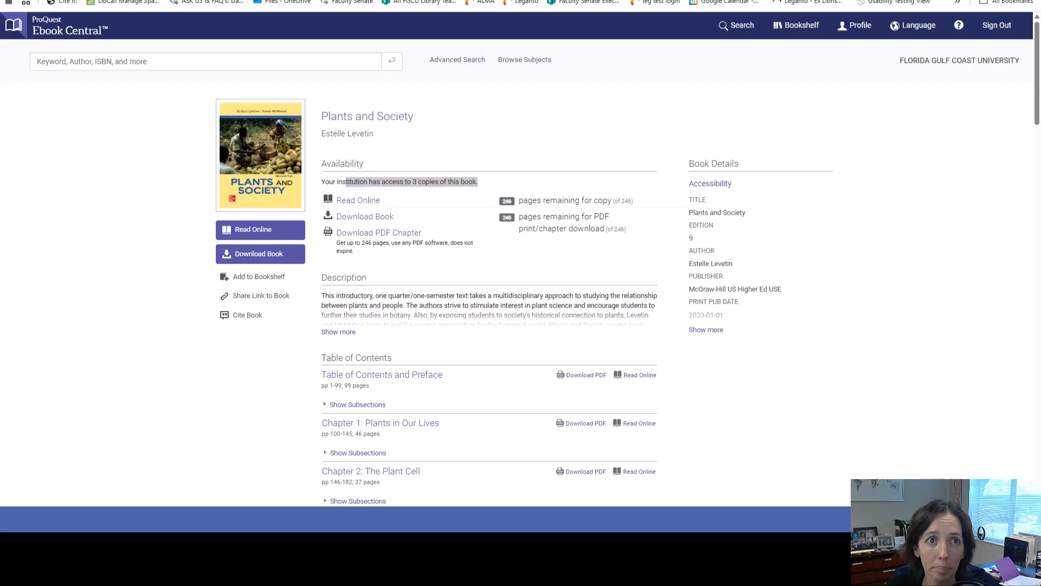
pyautogui.click(217, 0)
# Step: Examine the Supplemental Readings section for the books' notes, online links and library reserve locations
pyautogui.scroll(-3, 217, 297)
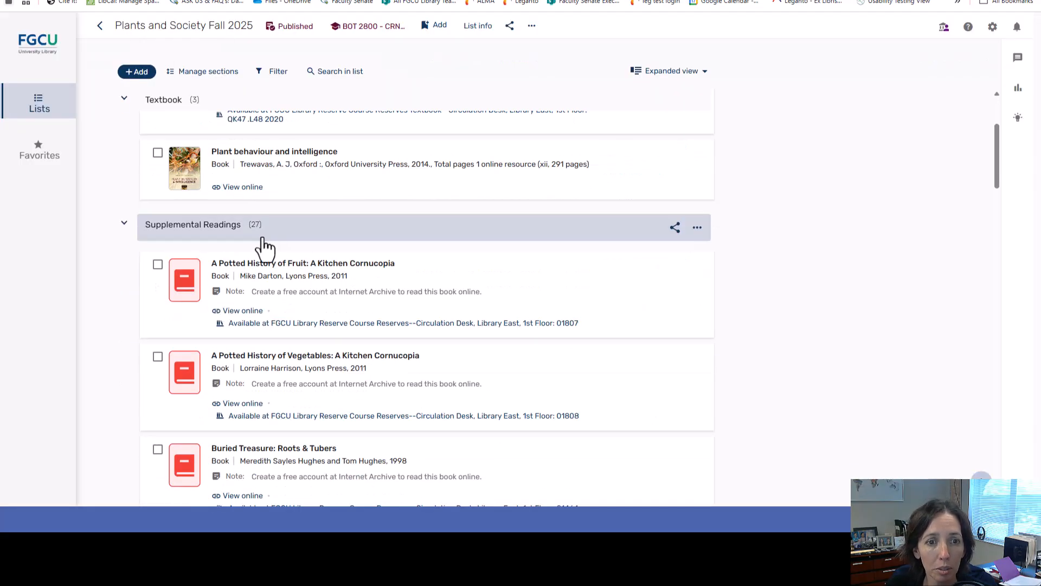
pyautogui.scroll(-3, 266, 230)
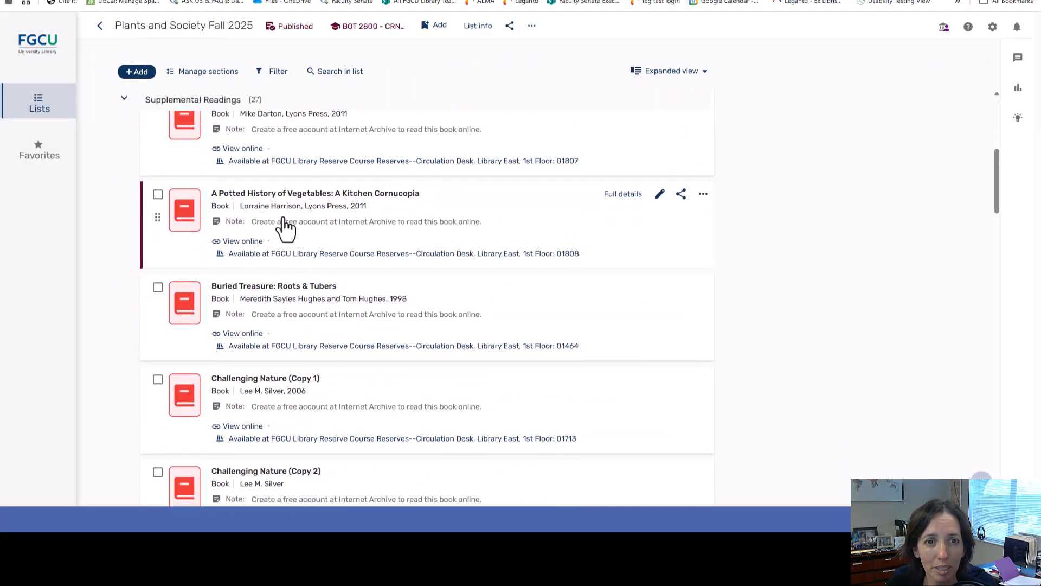
pyautogui.scroll(2, 281, 227)
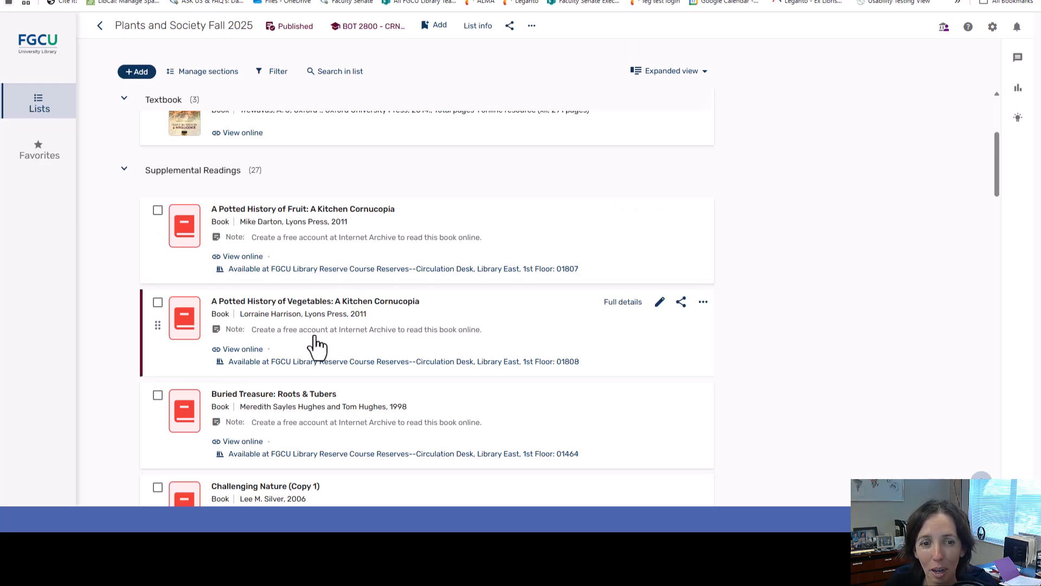
pyautogui.scroll(-1, 290, 347)
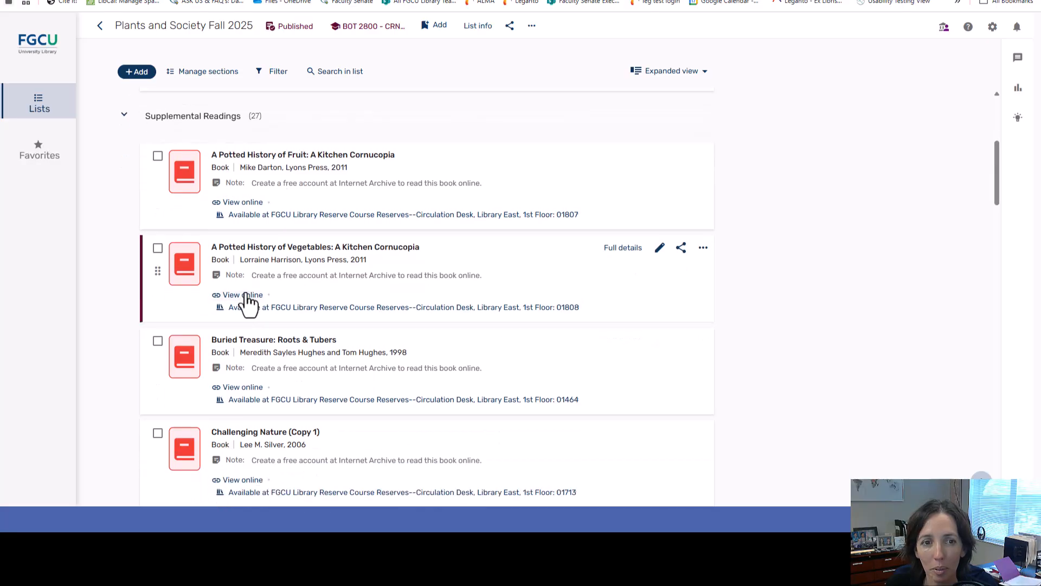
pyautogui.scroll(-1, 271, 288)
pyautogui.scroll(-1, 270, 301)
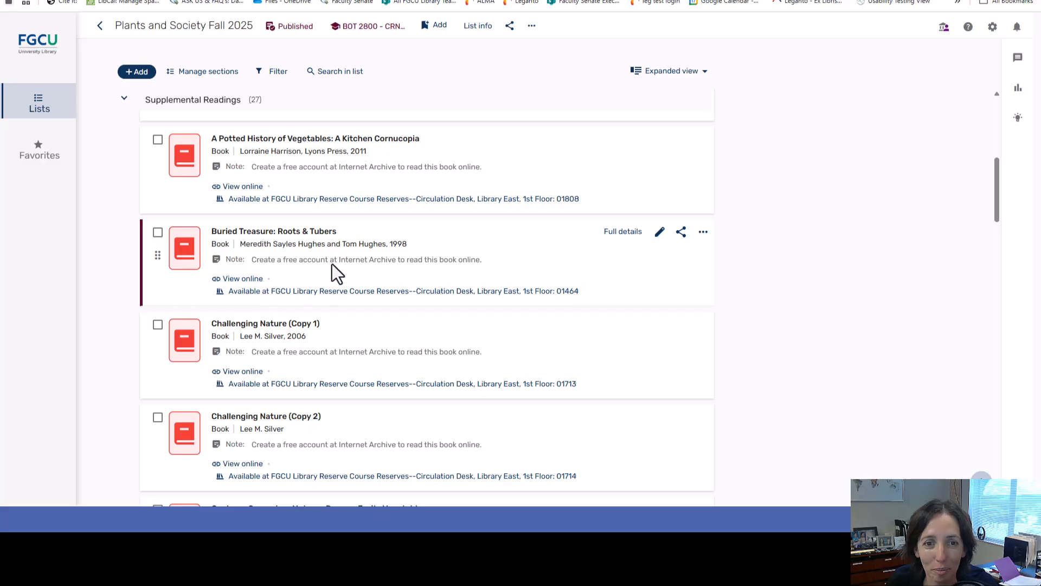
pyautogui.scroll(-4, 391, 307)
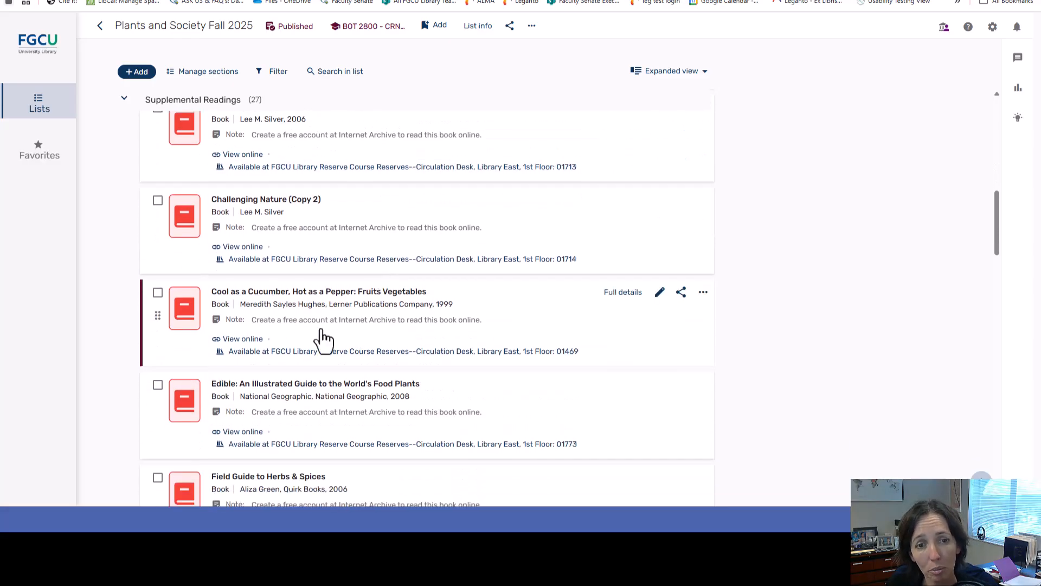
pyautogui.scroll(-1, 330, 379)
pyautogui.scroll(-5, 330, 380)
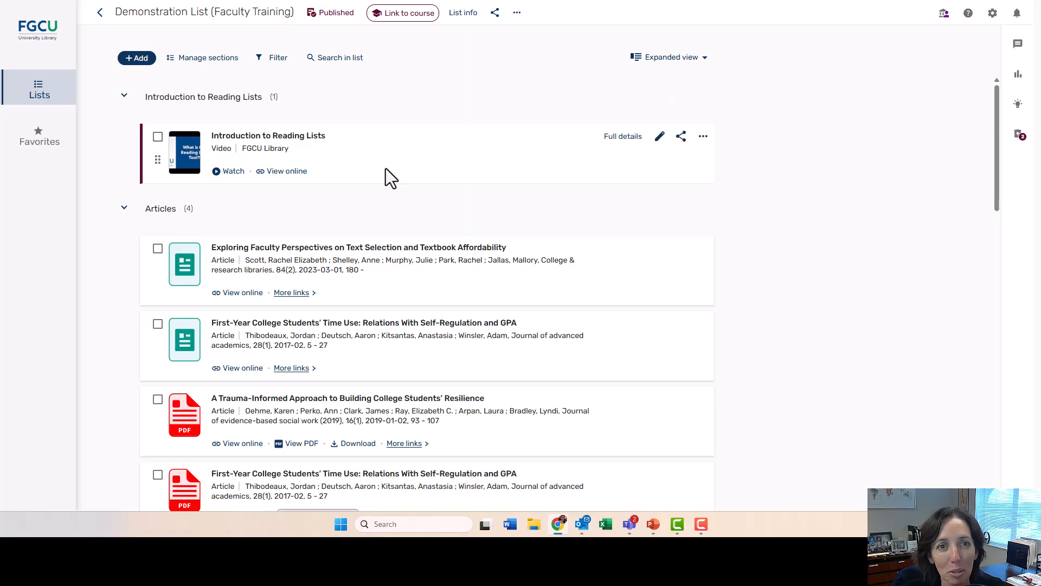
# Step: Preview the "Introduction to Reading Lists" video in the Demonstration List (Faculty Training) and close the player
pyautogui.click(234, 171)
pyautogui.click(507, 282)
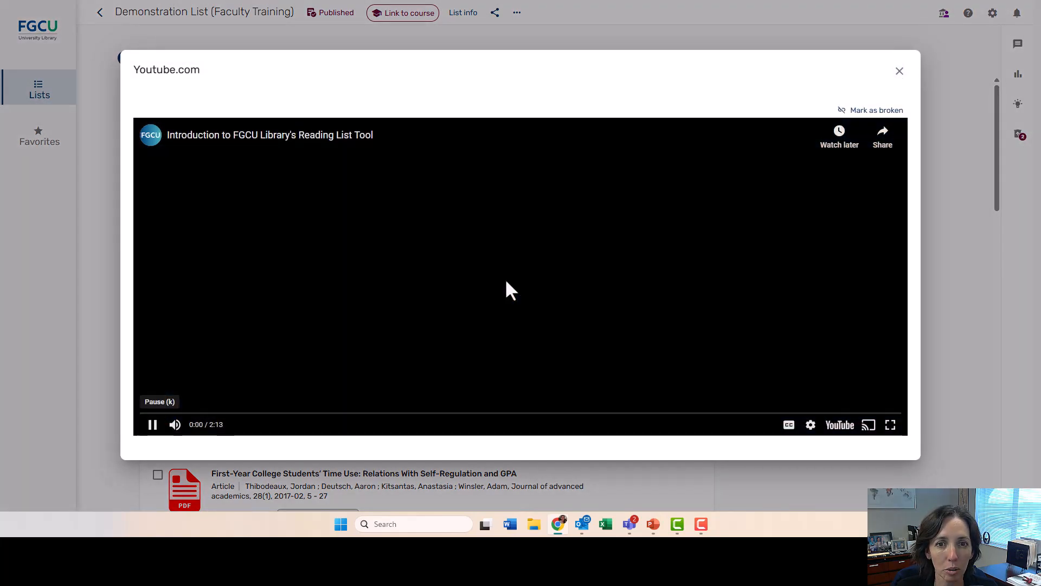
pyautogui.click(151, 428)
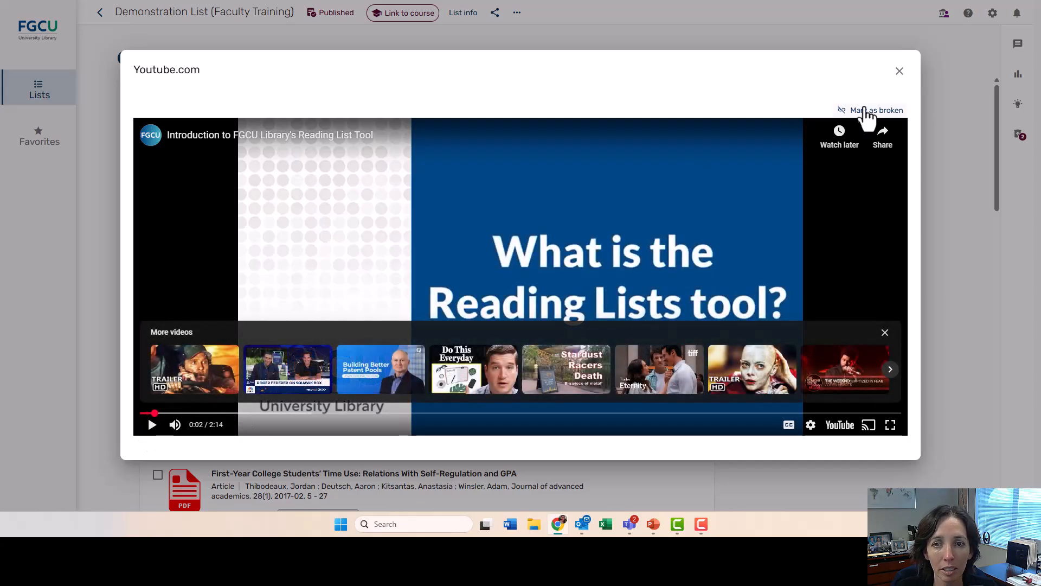
pyautogui.click(898, 71)
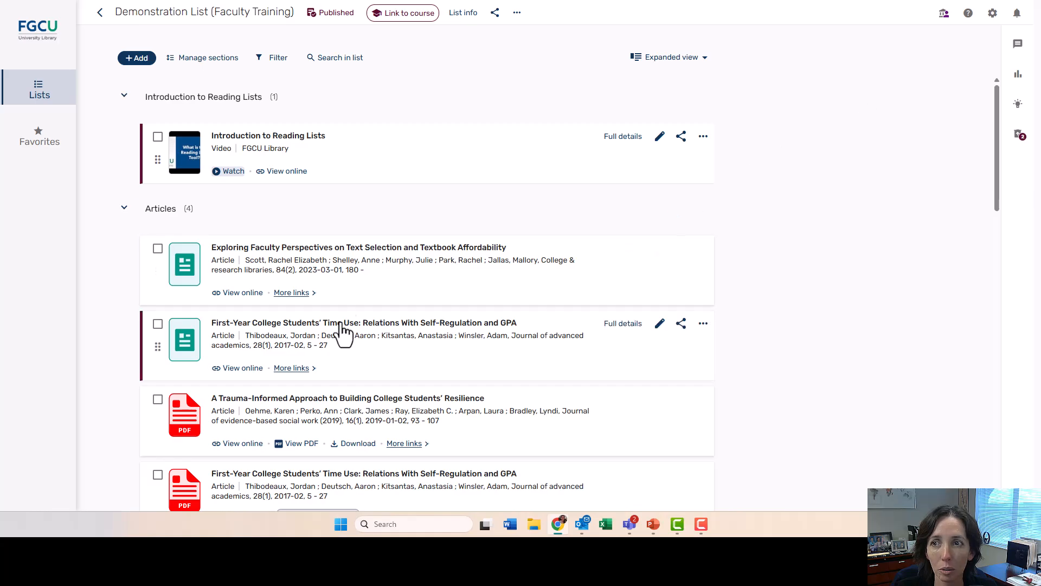
pyautogui.click(270, 171)
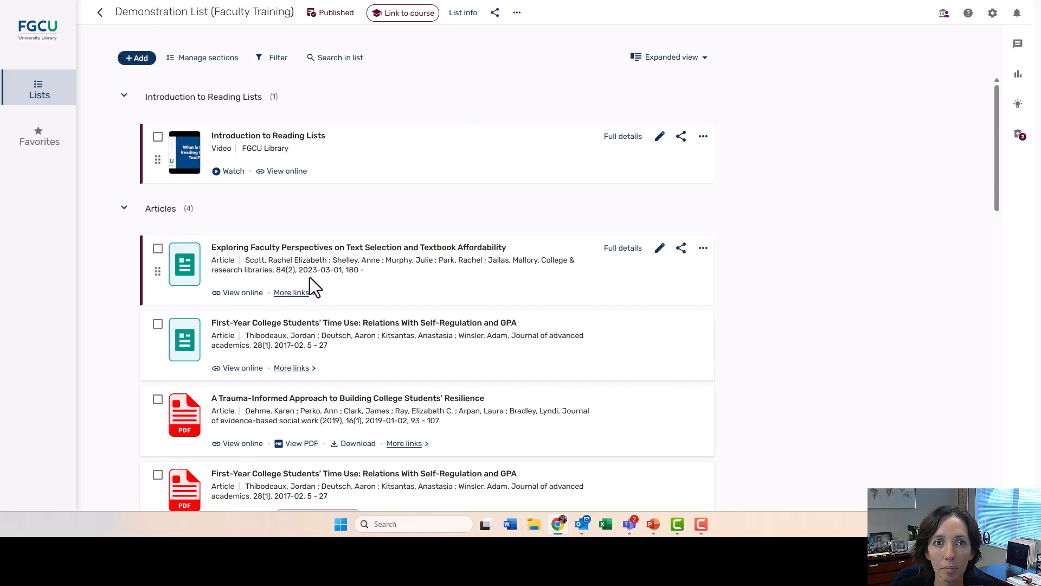
# Step: Examine the Articles and Books sections of the demonstration list and check the online access for "U.S. History"
pyautogui.scroll(-2, 240, 255)
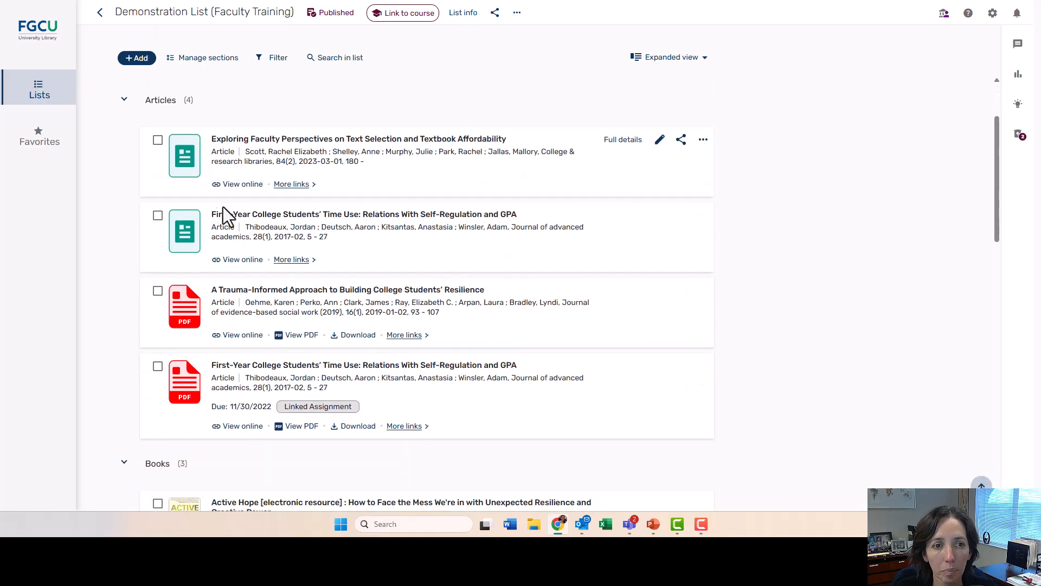
pyautogui.scroll(-2, 225, 304)
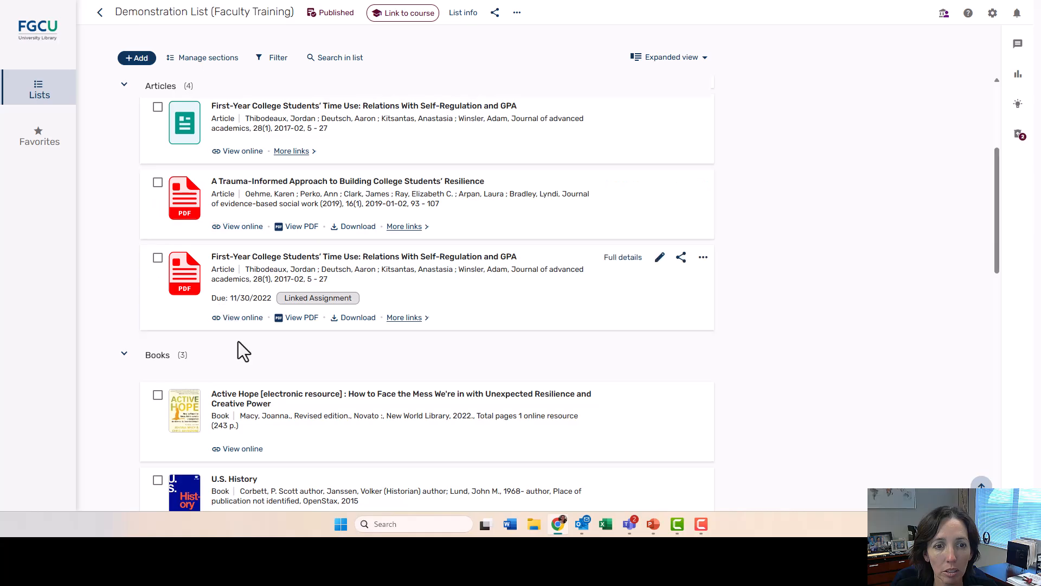
pyautogui.scroll(-1, 237, 335)
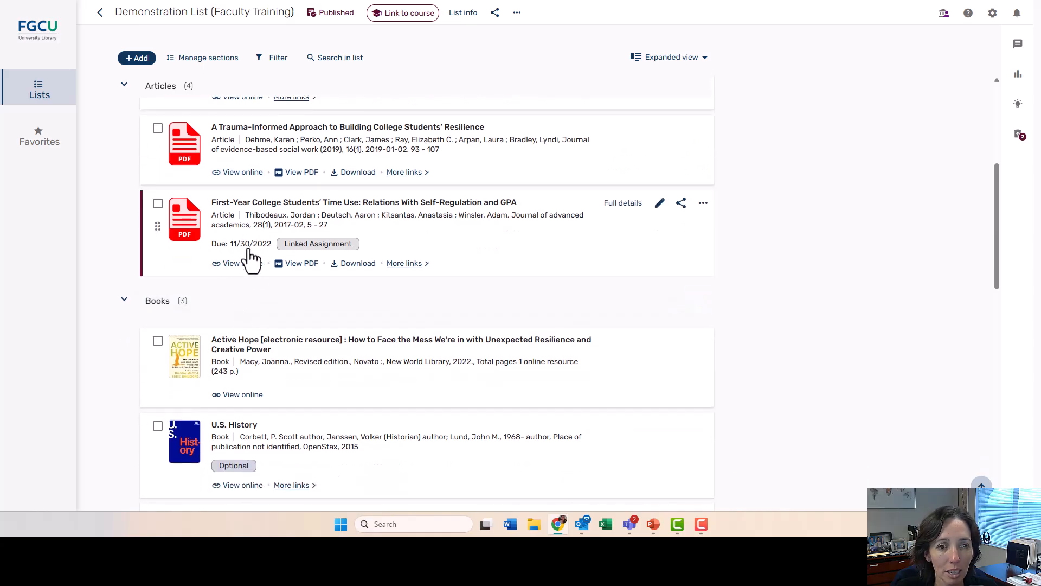
pyautogui.scroll(-2, 299, 311)
pyautogui.scroll(-1, 268, 274)
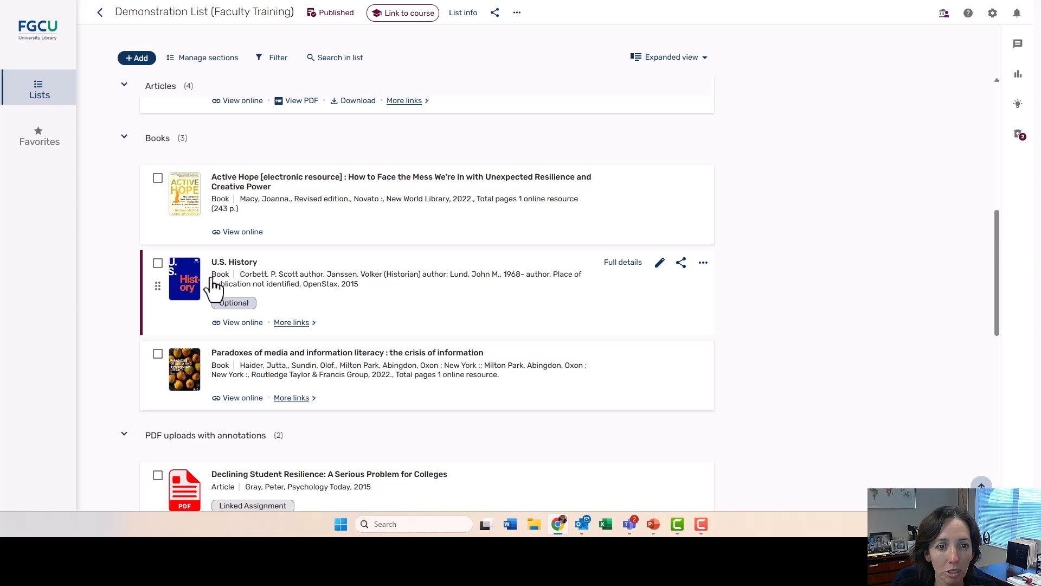
pyautogui.click(248, 324)
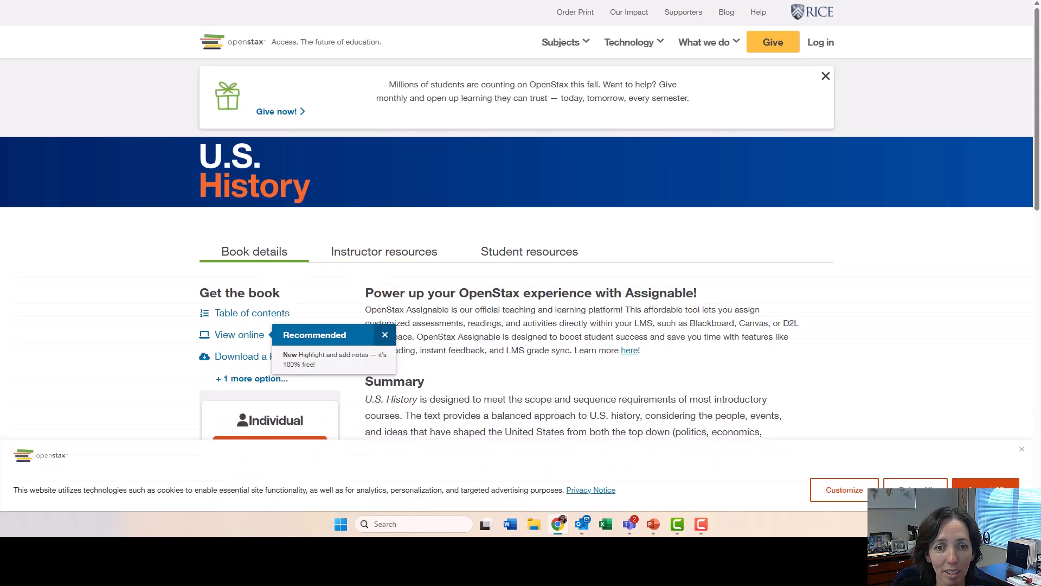
pyautogui.hotkey('ctrl', 'w')
# Step: Review the PDF uploads with annotations section and preview the online streaming page for the "Dreamworlds 3" video
pyautogui.scroll(-3, 272, 364)
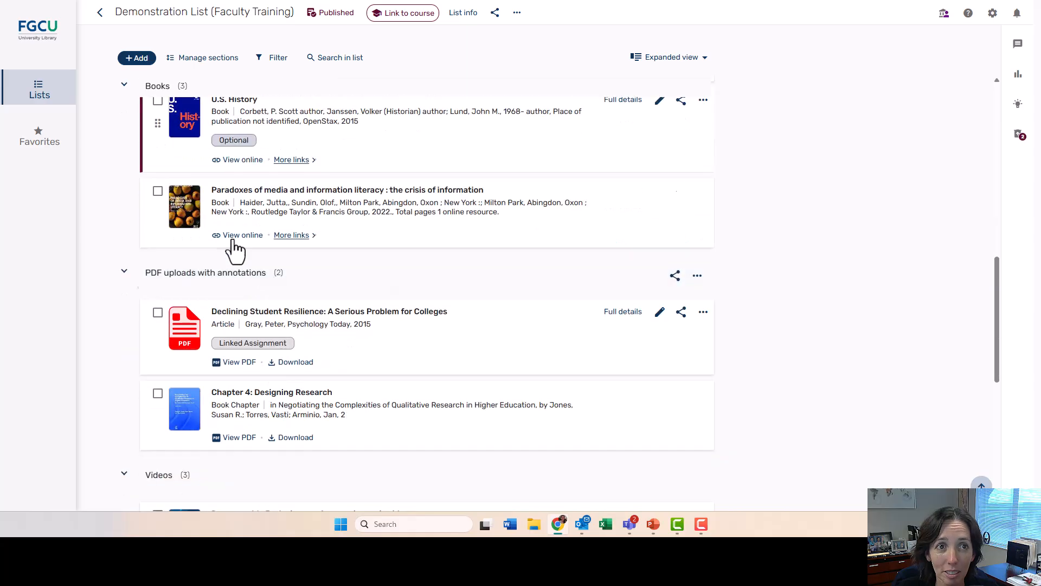
pyautogui.scroll(-3, 230, 232)
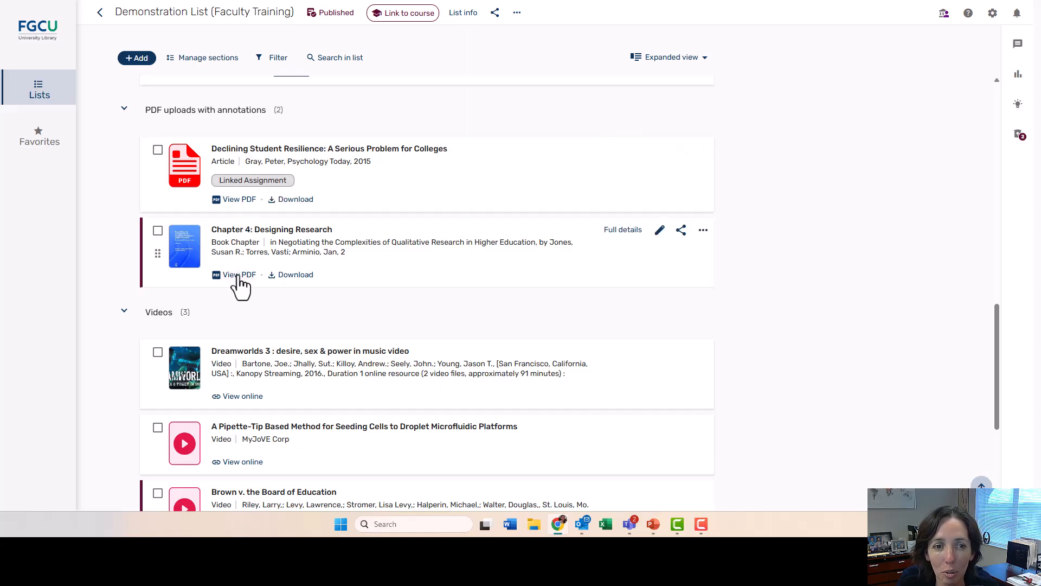
pyautogui.scroll(-4, 239, 279)
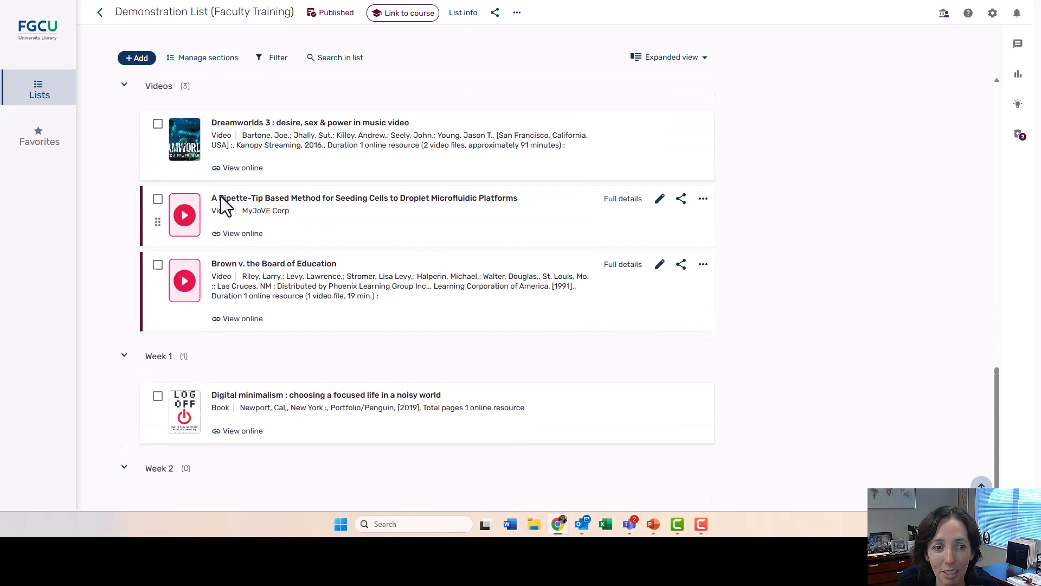
pyautogui.click(235, 204)
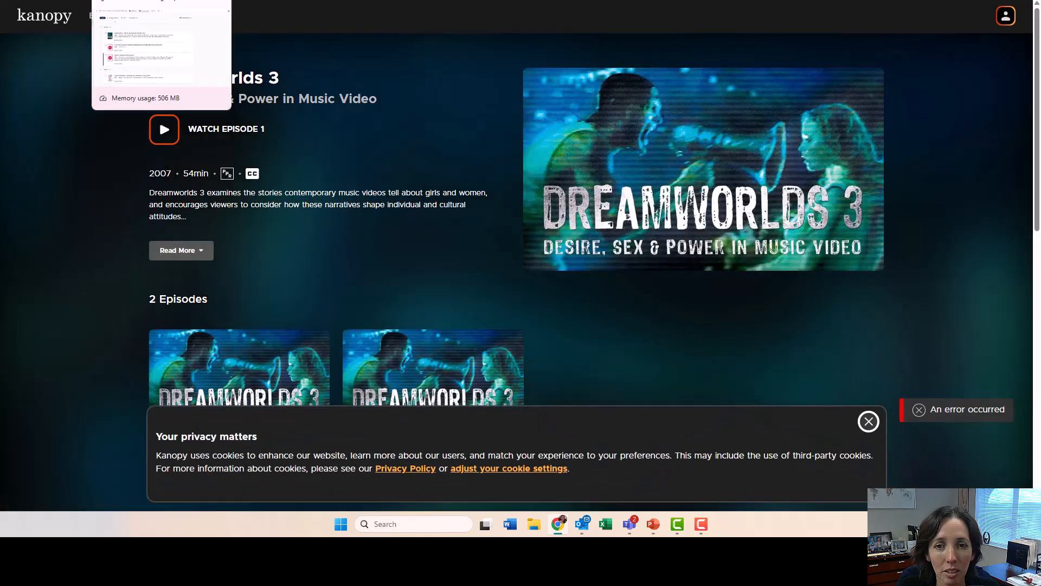
pyautogui.click(138, 1)
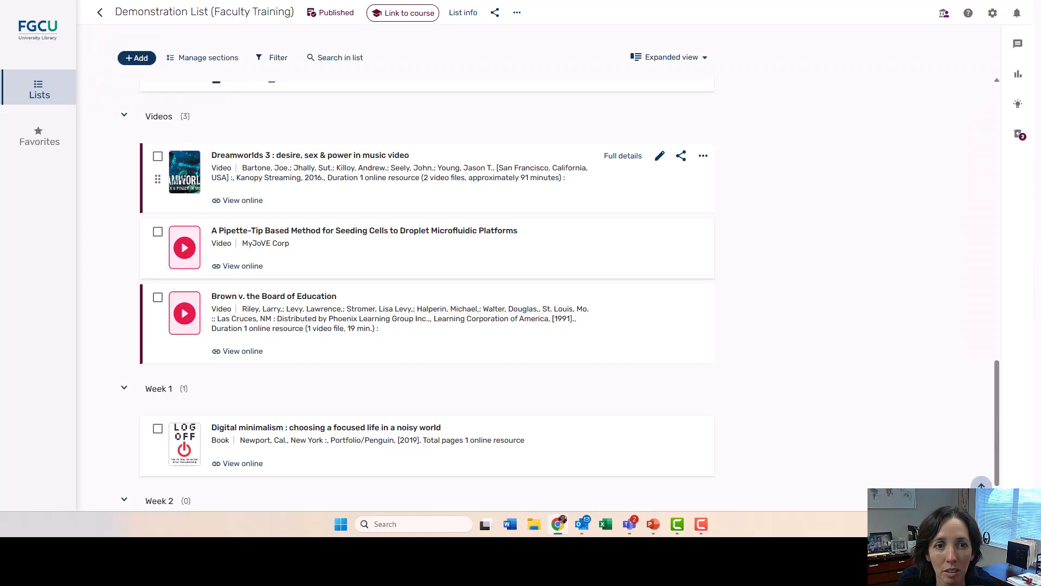
# Step: Preview the "A Pipette-Tip Based Method for Seeding Cells" video online and review the list's remaining video and weekly sections
pyautogui.click(238, 266)
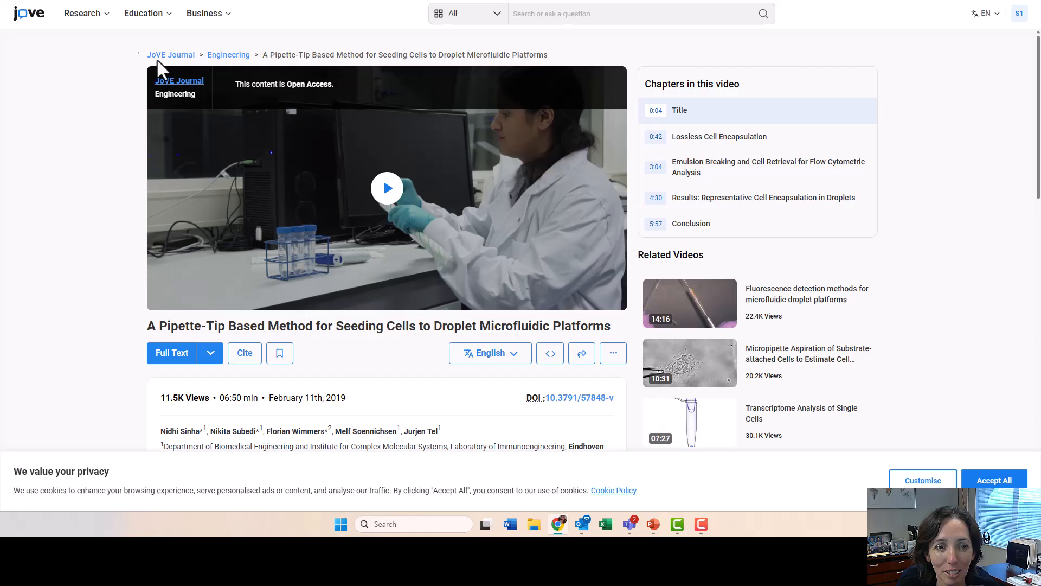
pyautogui.hotkey('ctrl', 'w')
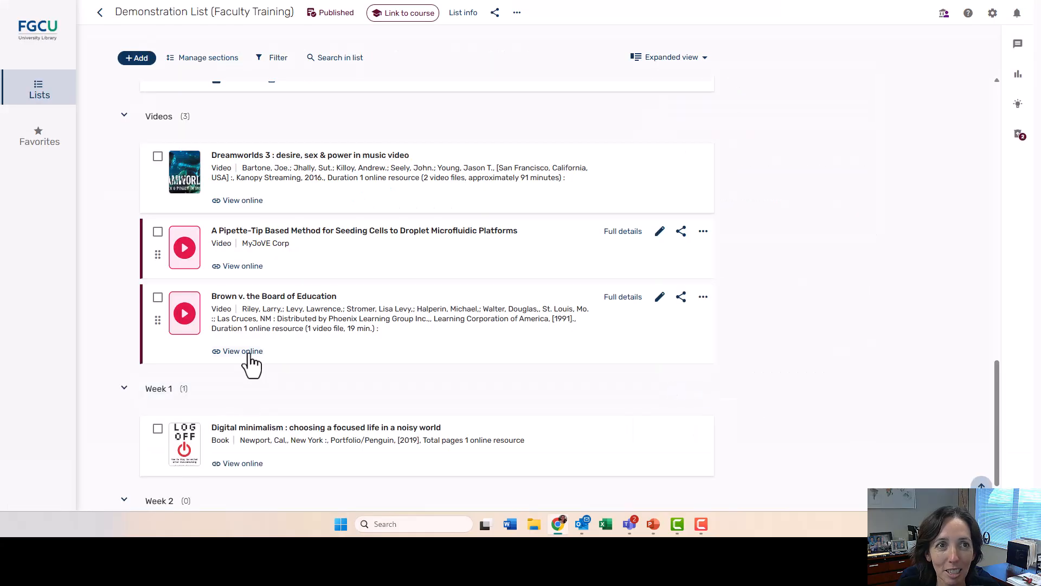
pyautogui.scroll(-1, 251, 366)
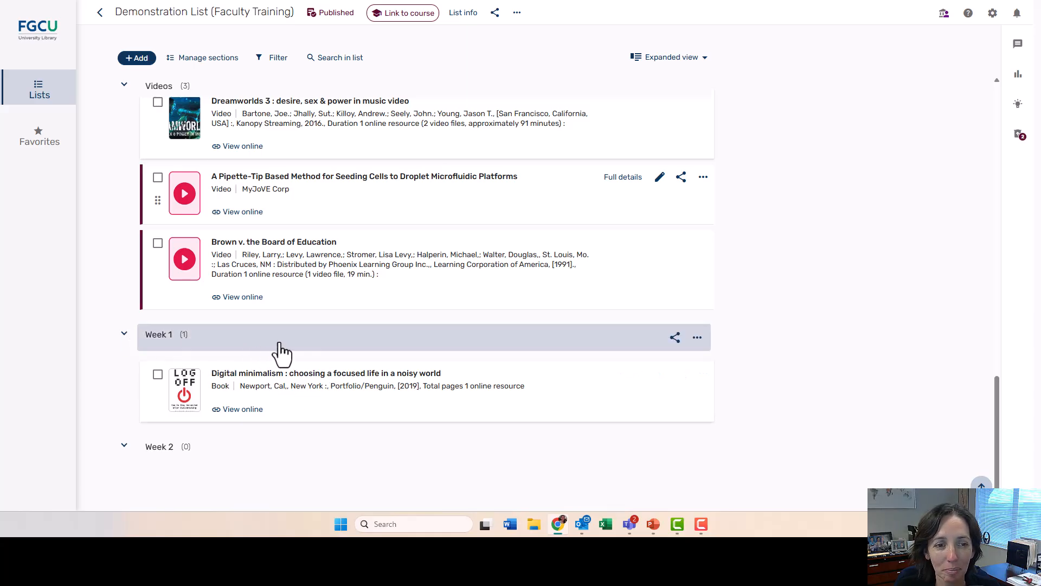
pyautogui.scroll(3, 378, 337)
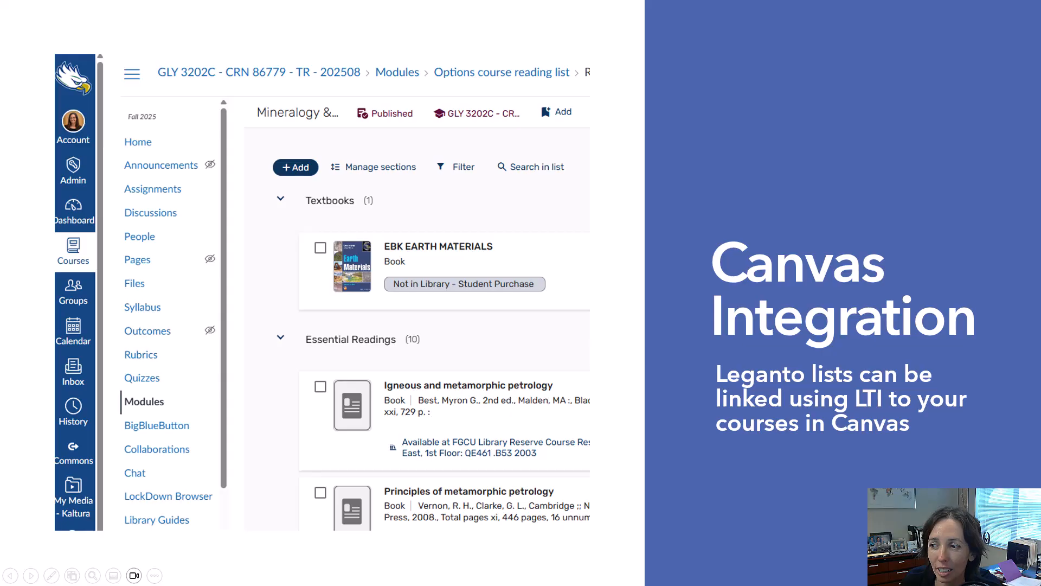
pyautogui.press('Right')
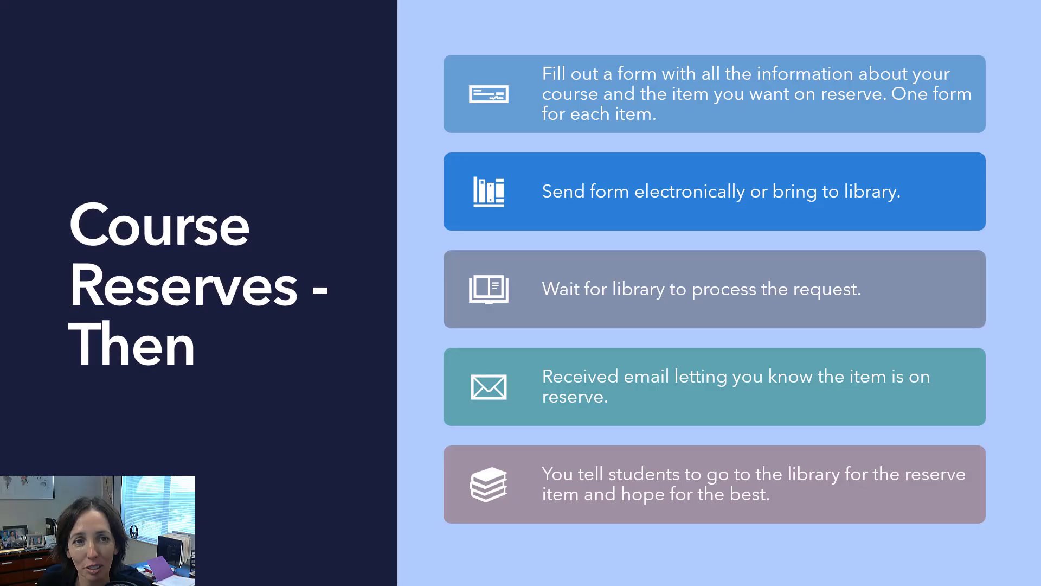
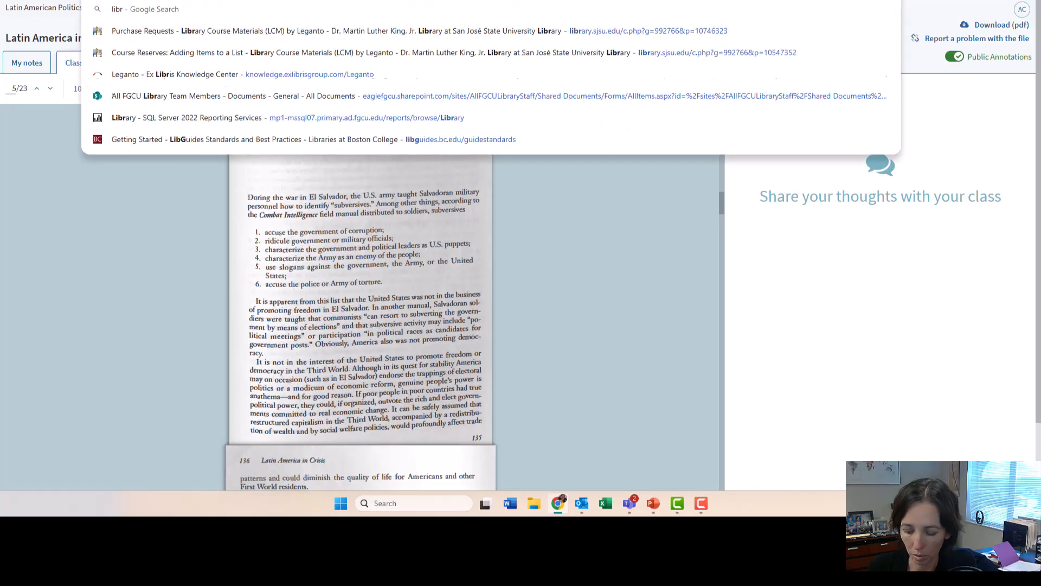
# Step: Load the university library website and open Course Reading Lists from its search resources
pyautogui.press('Return')
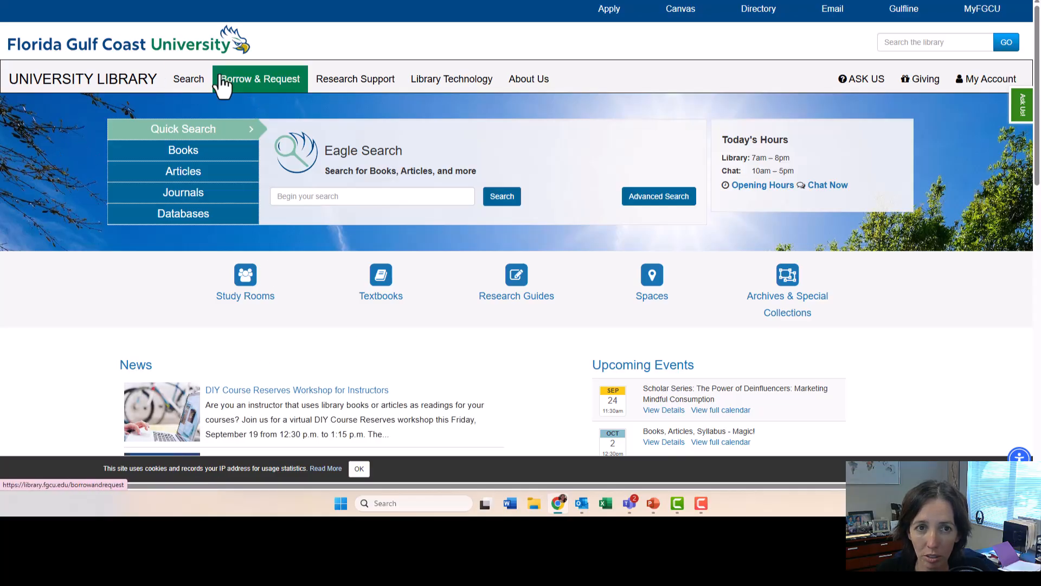
pyautogui.click(186, 91)
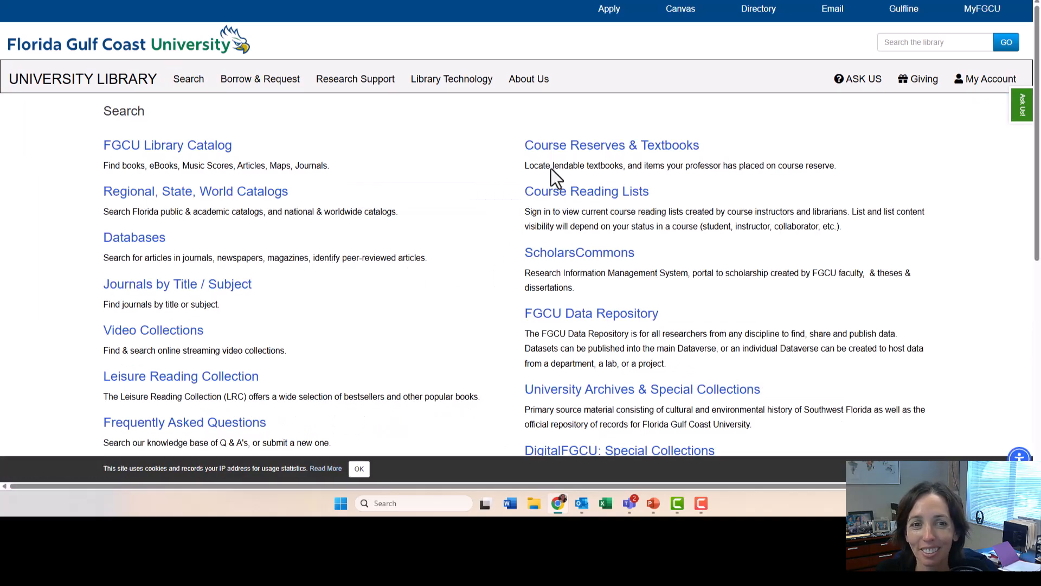
pyautogui.click(588, 195)
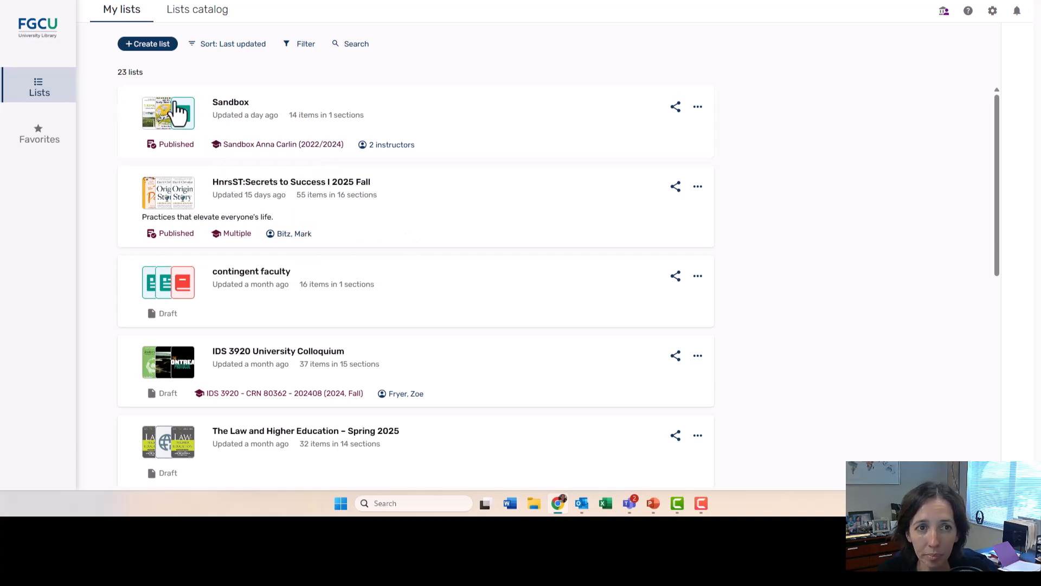
# Step: Preview the option for creating a list by importing course materials and return to the personal lists
pyautogui.click(148, 57)
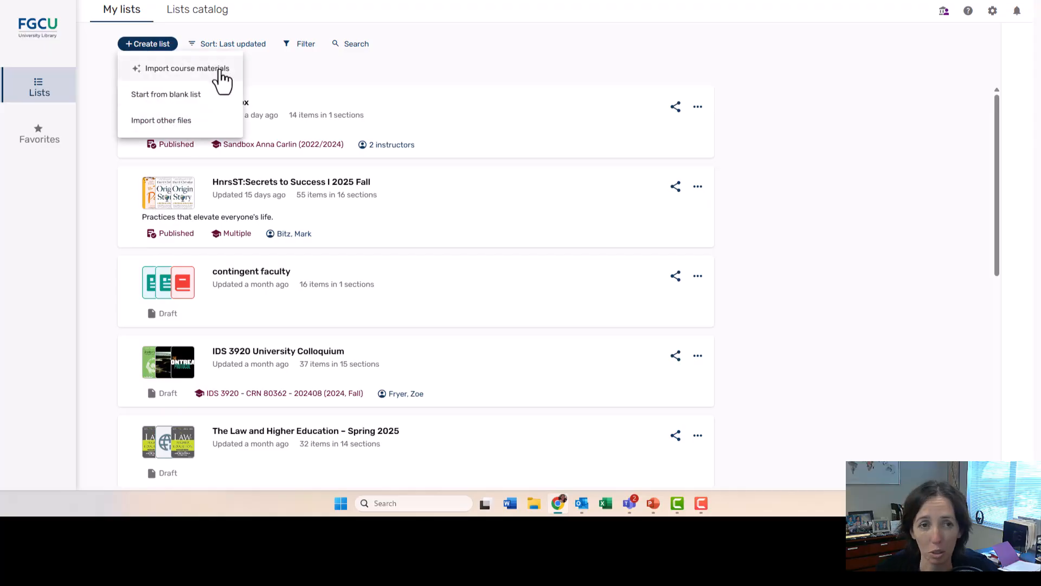
pyautogui.click(175, 76)
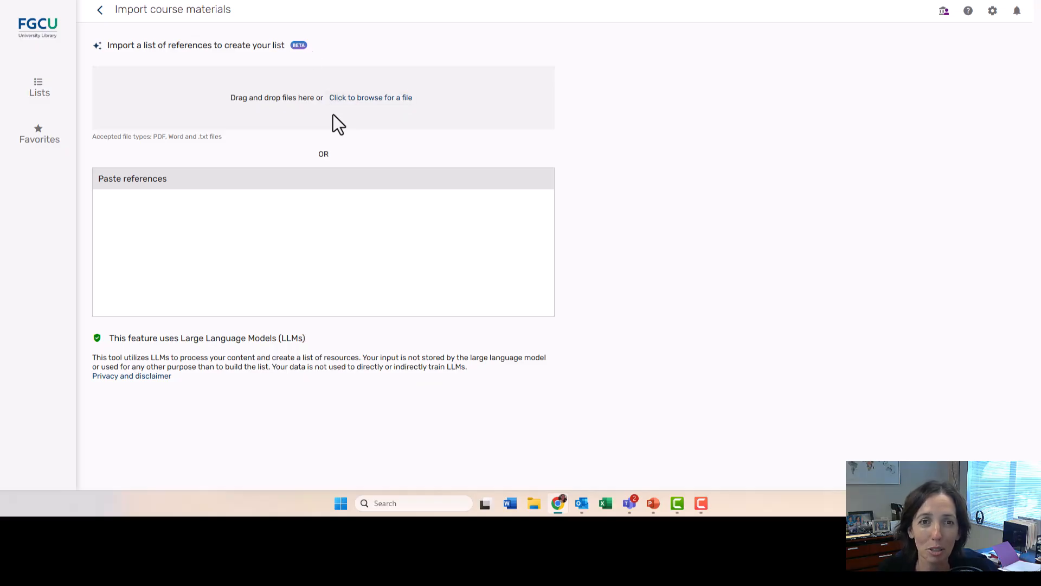
pyautogui.click(102, 14)
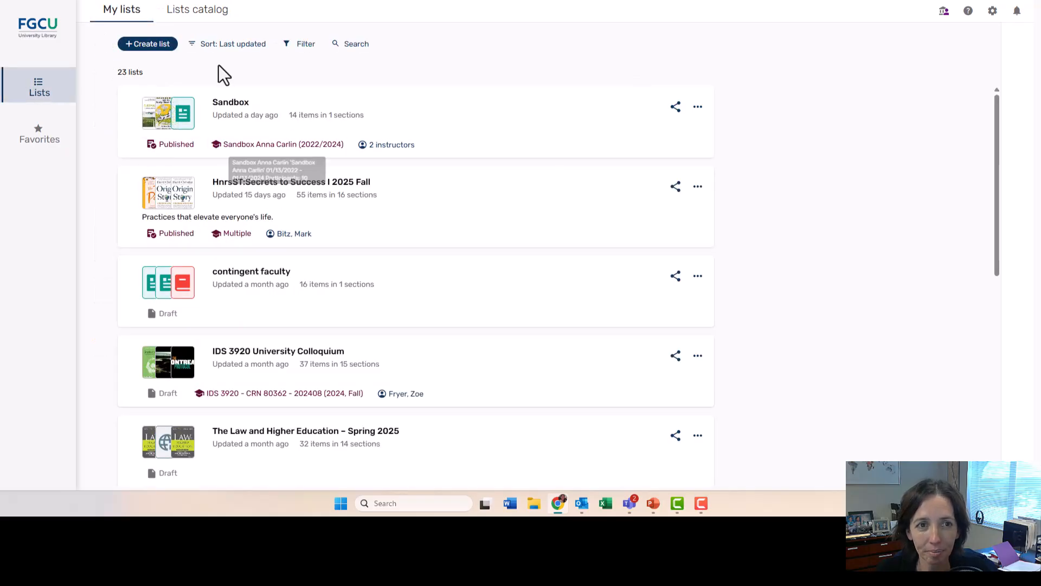
# Step: Start a new reading list from a blank list and name it "History 101"
pyautogui.click(149, 45)
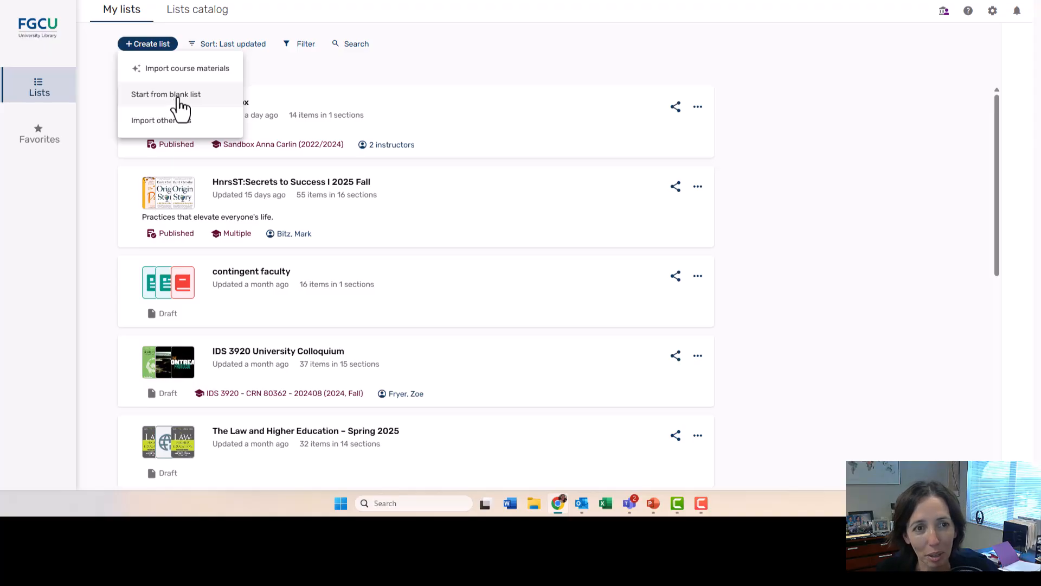
pyautogui.click(179, 108)
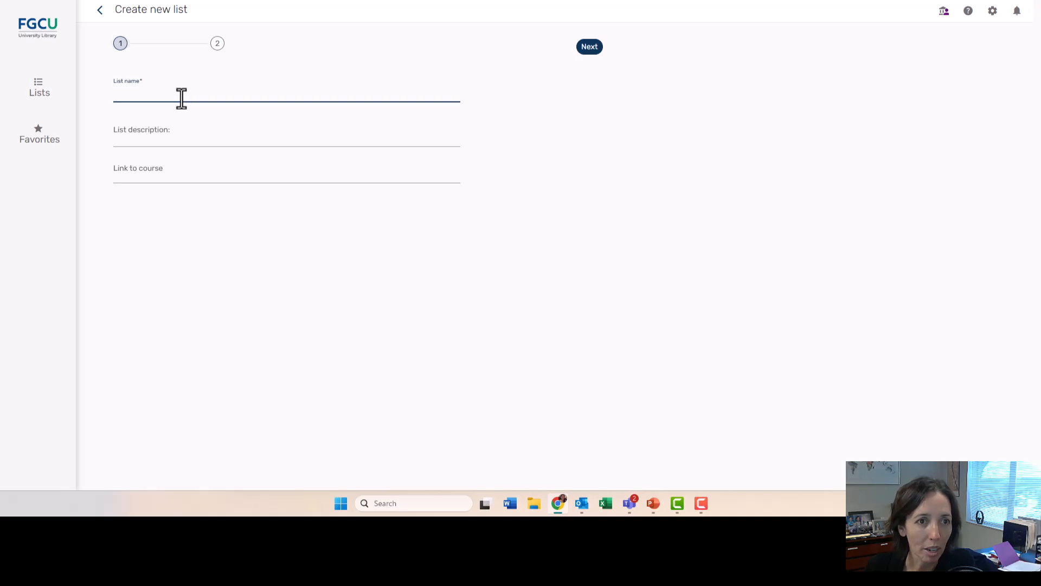
pyautogui.write('Hist')
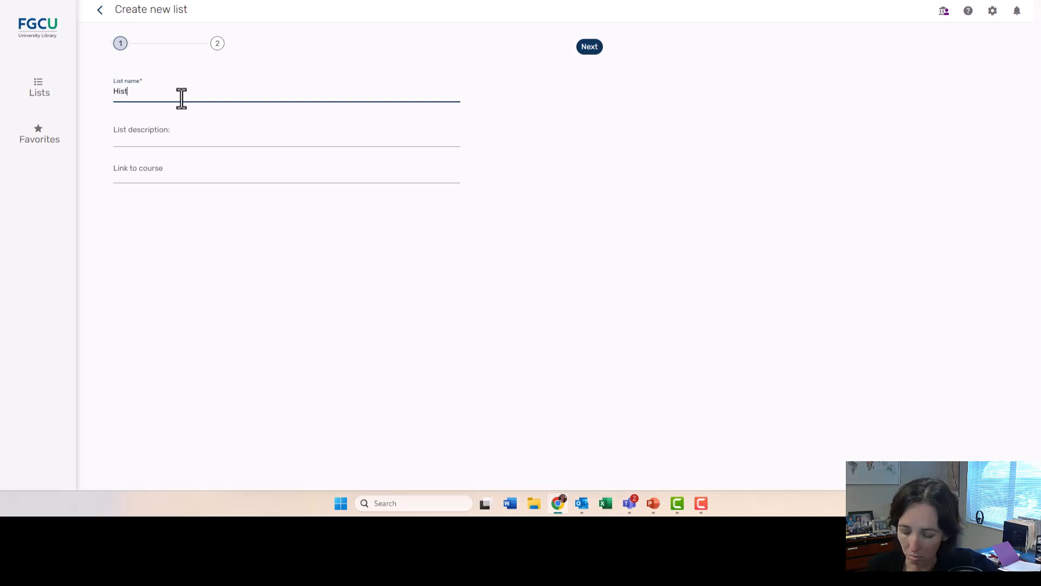
pyautogui.write('ory 101')
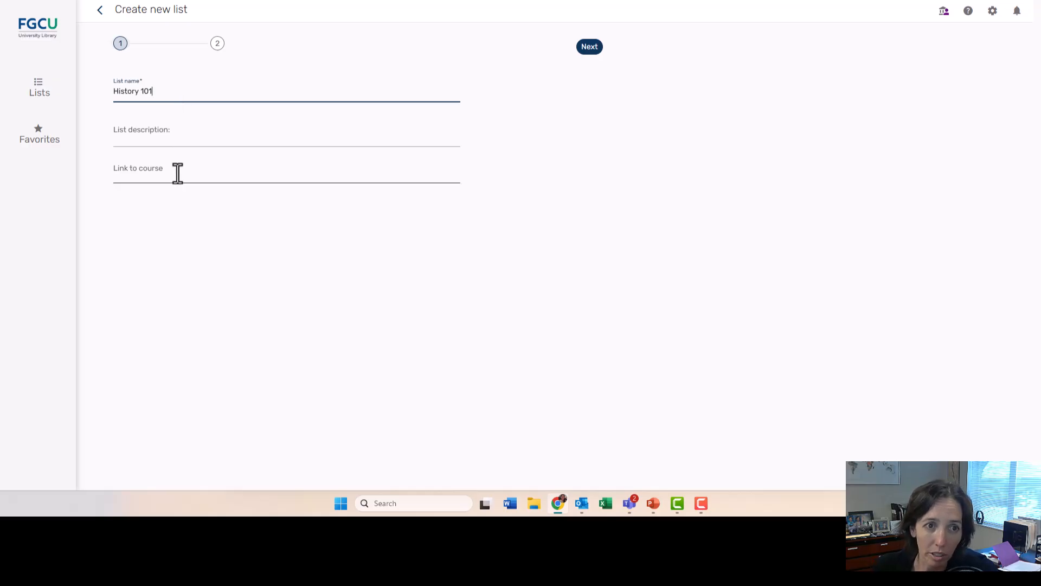
# Step: Look up courses to link to the new list using "6" and clear the entry
pyautogui.click(146, 177)
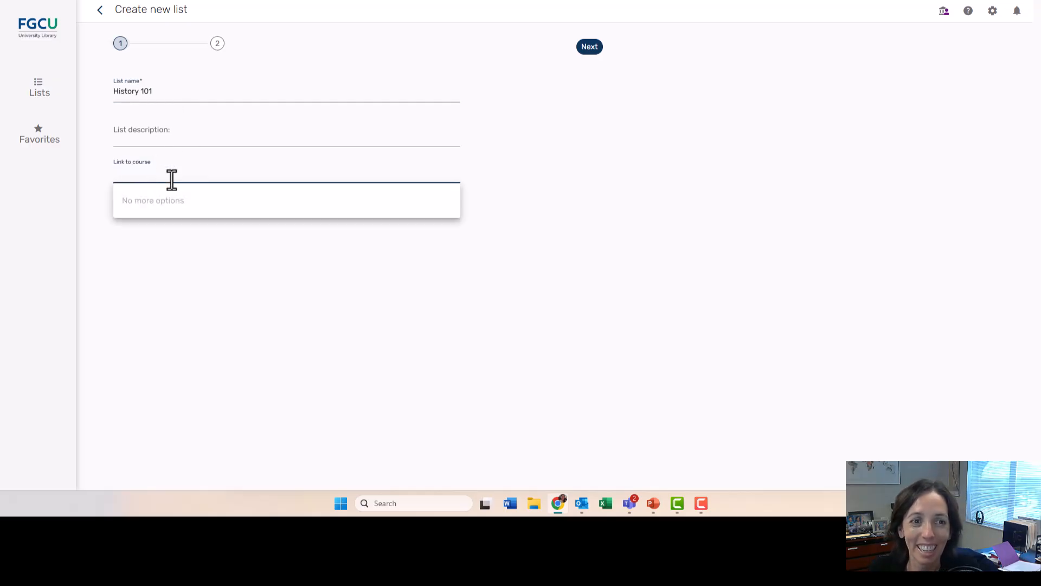
pyautogui.click(158, 201)
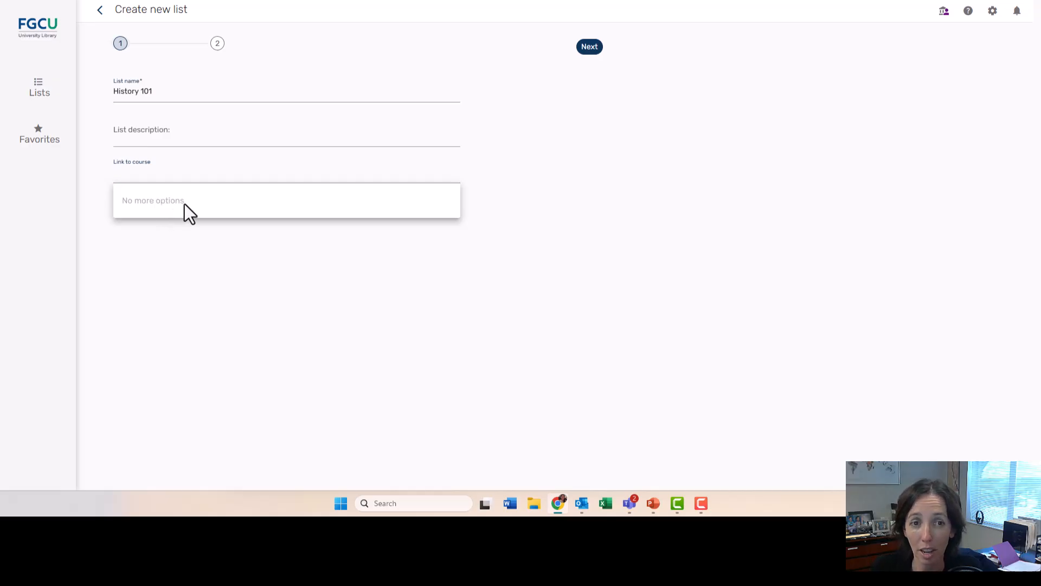
pyautogui.click(187, 172)
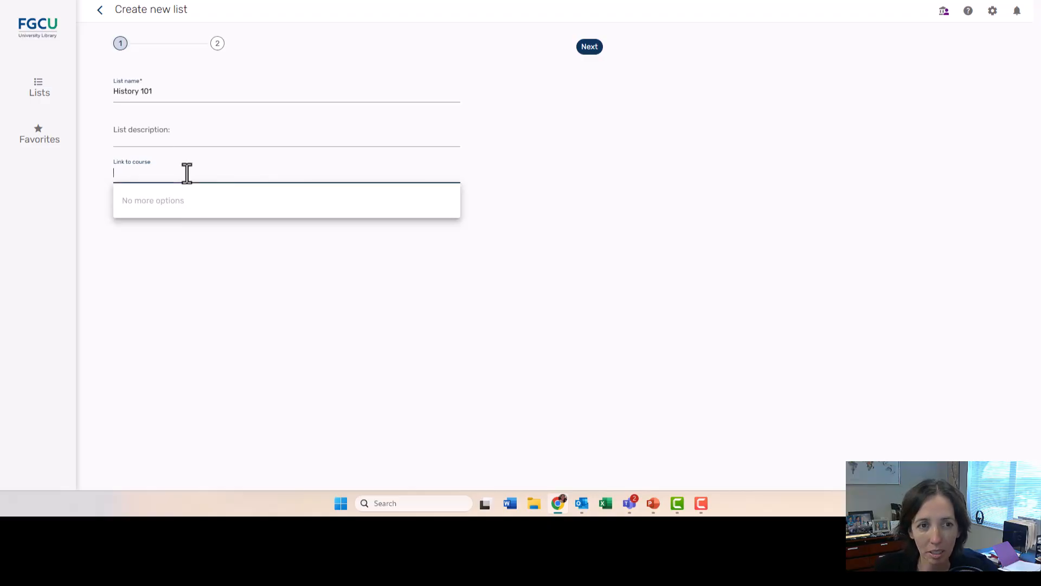
pyautogui.write('6')
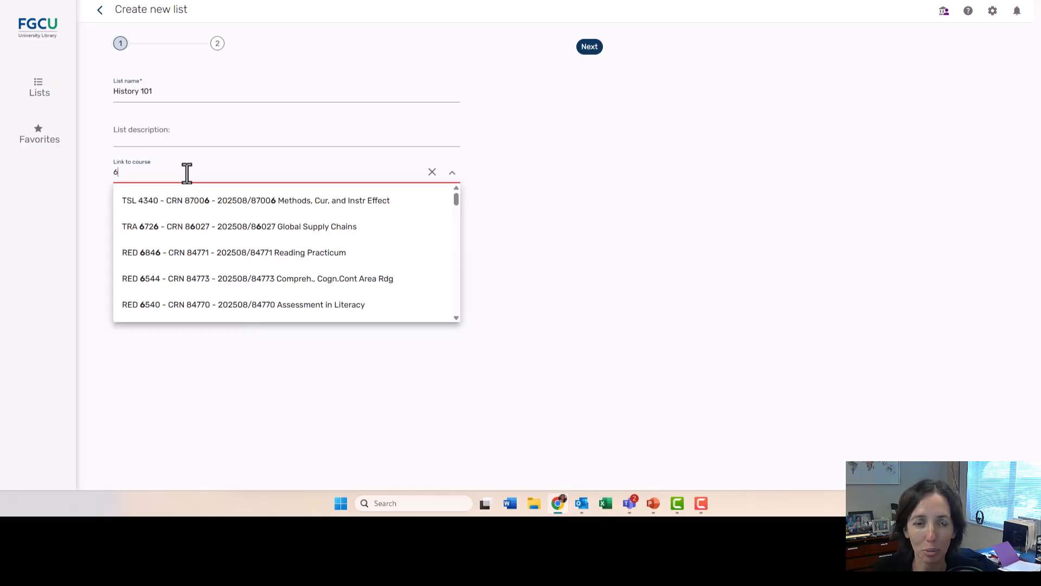
pyautogui.press('BackSpace')
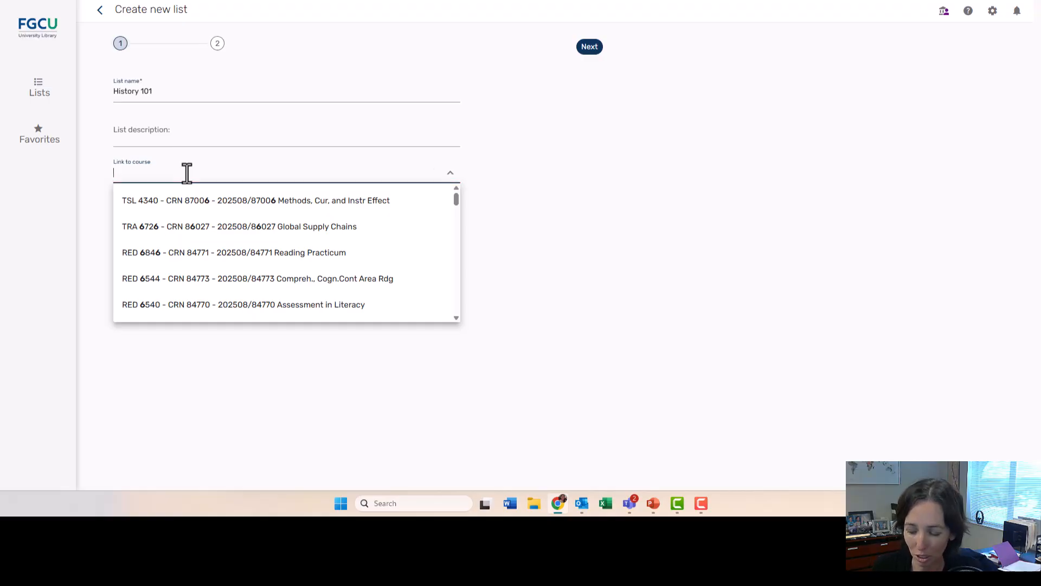
# Step: Search the linkable courses for "amh", browse the matches, and clear the course link
pyautogui.write('amh')
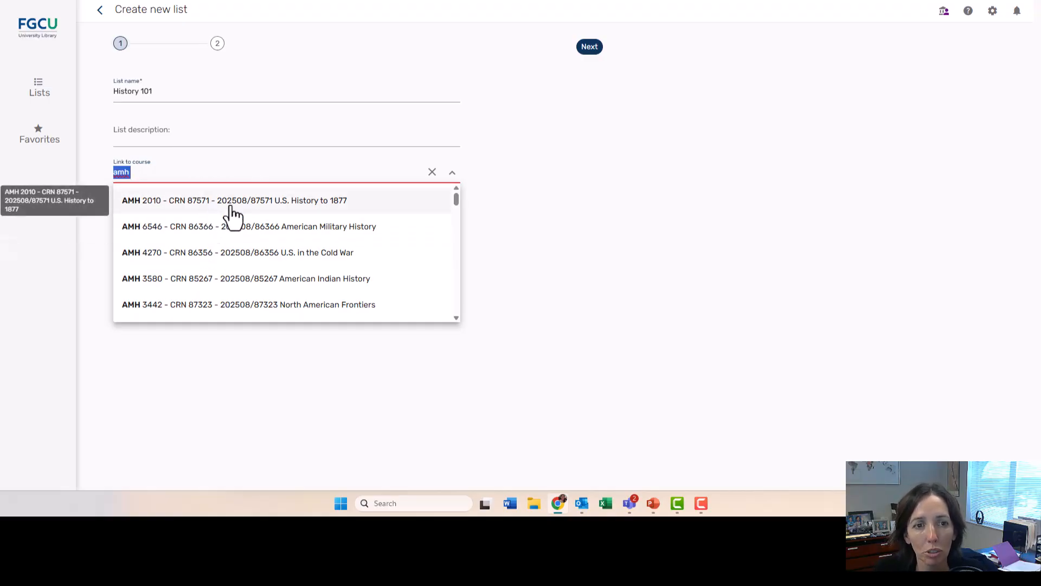
pyautogui.scroll(-5, 249, 244)
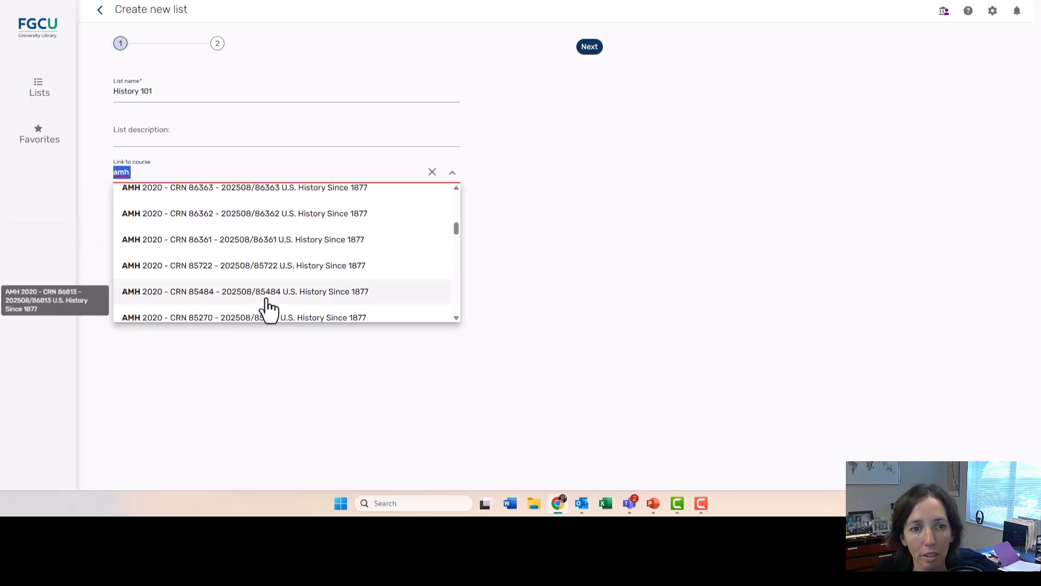
pyautogui.scroll(3, 251, 279)
pyautogui.scroll(2, 241, 252)
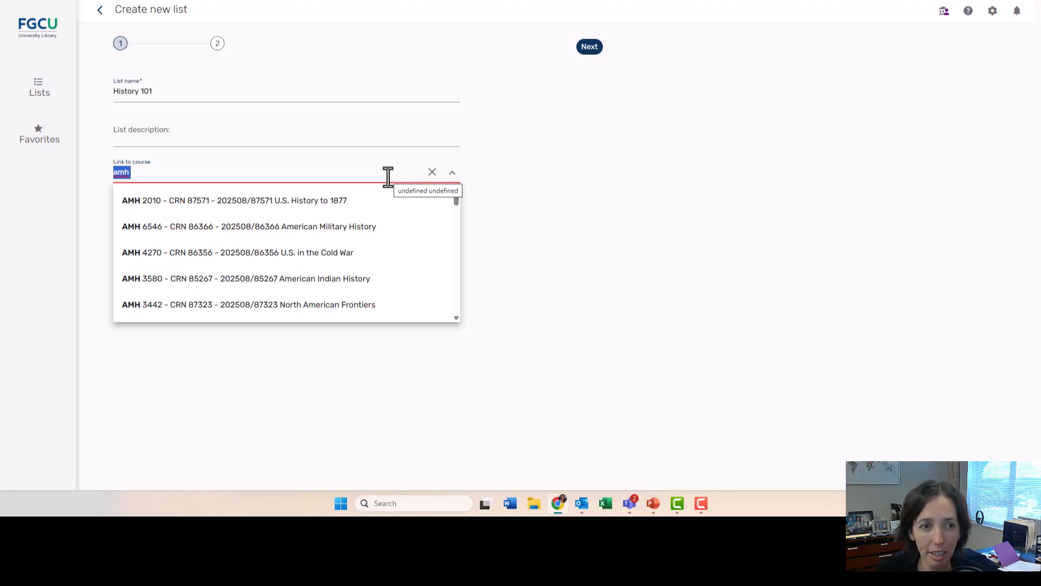
pyautogui.press('BackSpace')
pyautogui.click(552, 225)
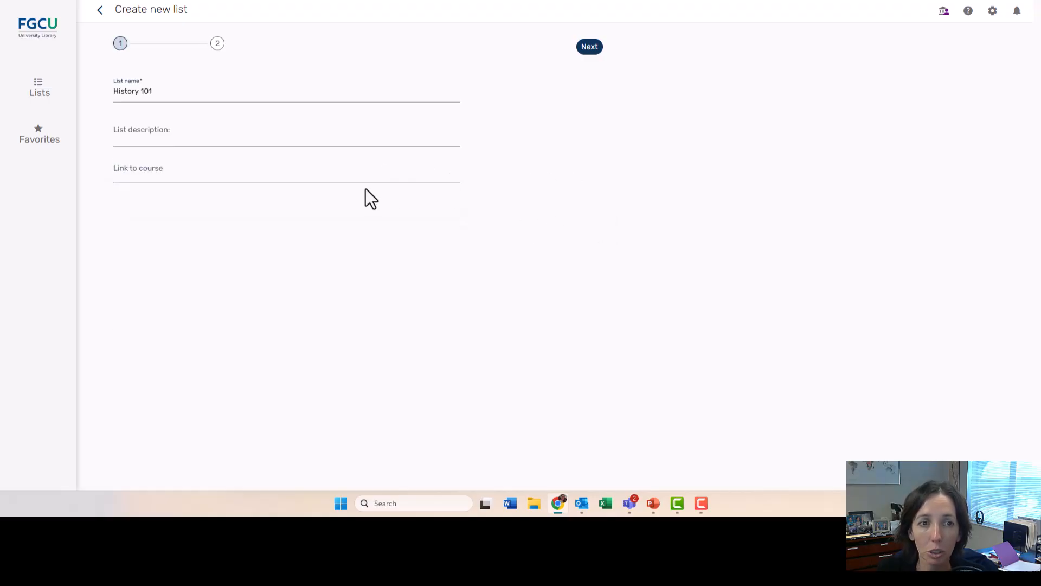
# Step: Continue to the section setup, organize History 101 by weeks with 15 sections, and review the preview
pyautogui.click(591, 48)
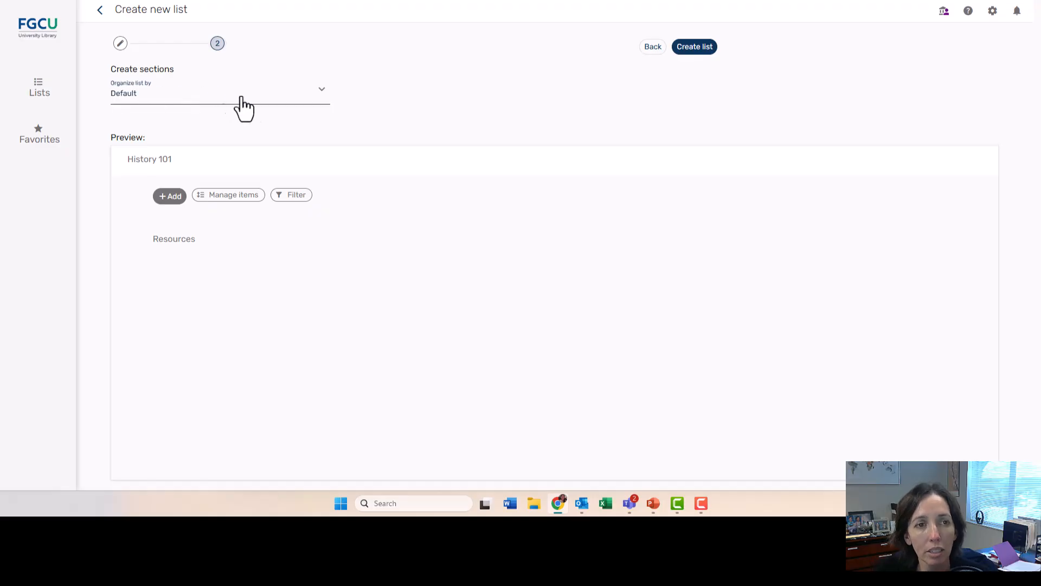
pyautogui.click(321, 95)
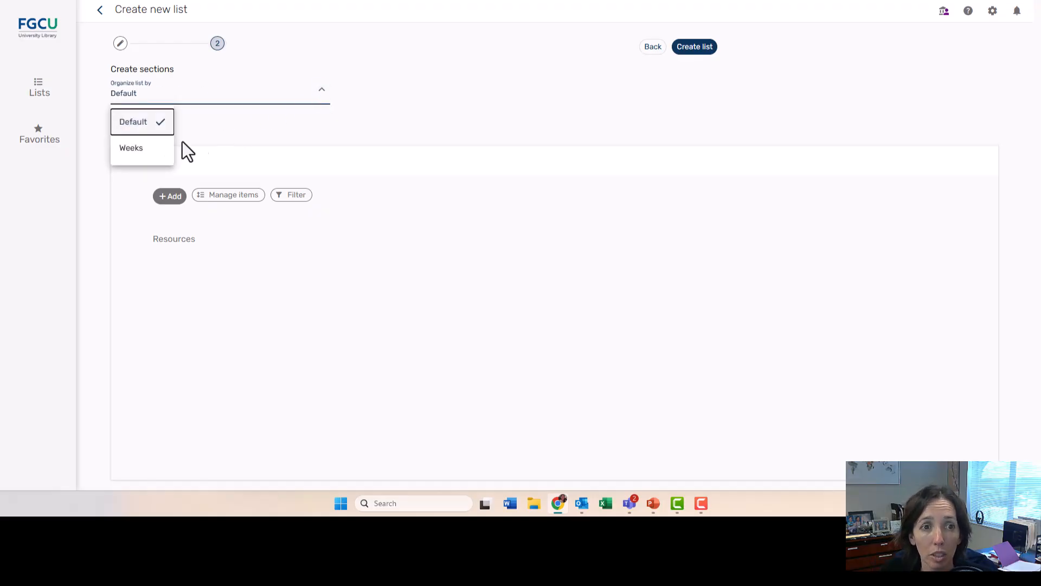
pyautogui.click(136, 155)
pyautogui.click(342, 97)
pyautogui.moveTo(341, 96); pyautogui.dragTo(334, 97)
pyautogui.write('15')
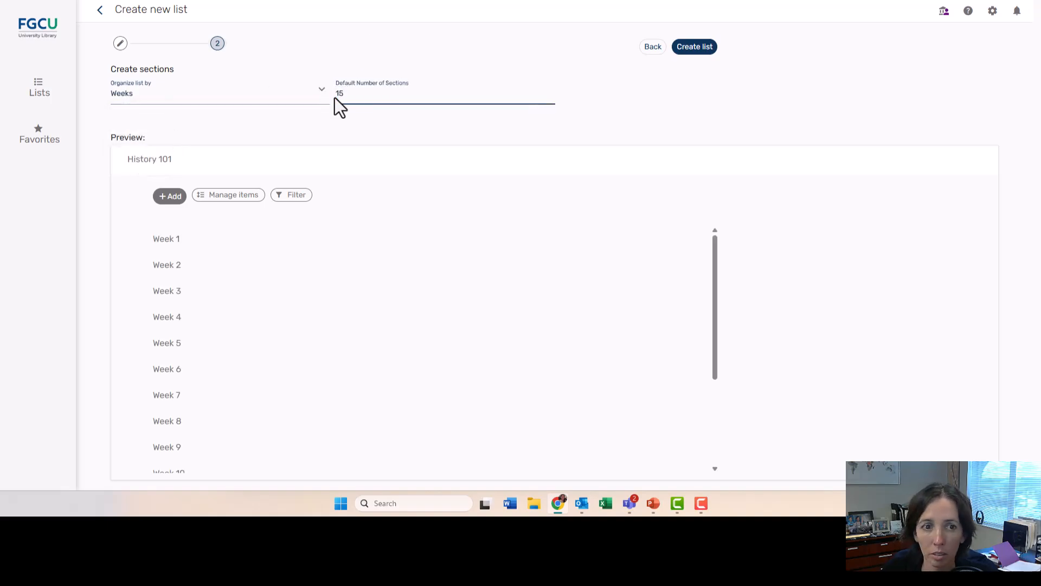
pyautogui.scroll(-3, 482, 289)
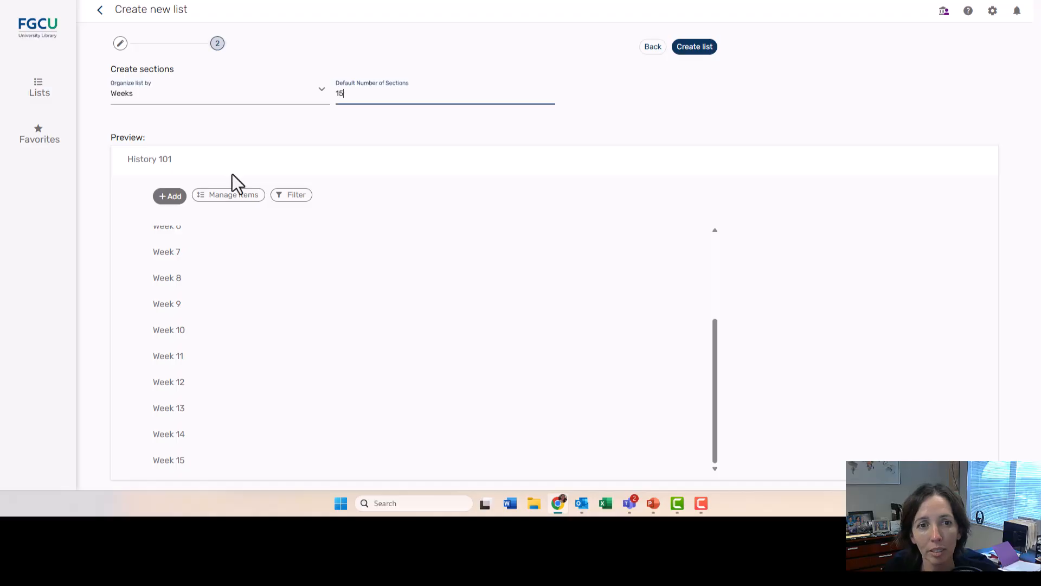
# Step: Set the list organization back to Default and create the History 101 list
pyautogui.press('BackSpace')
pyautogui.press('BackSpace')
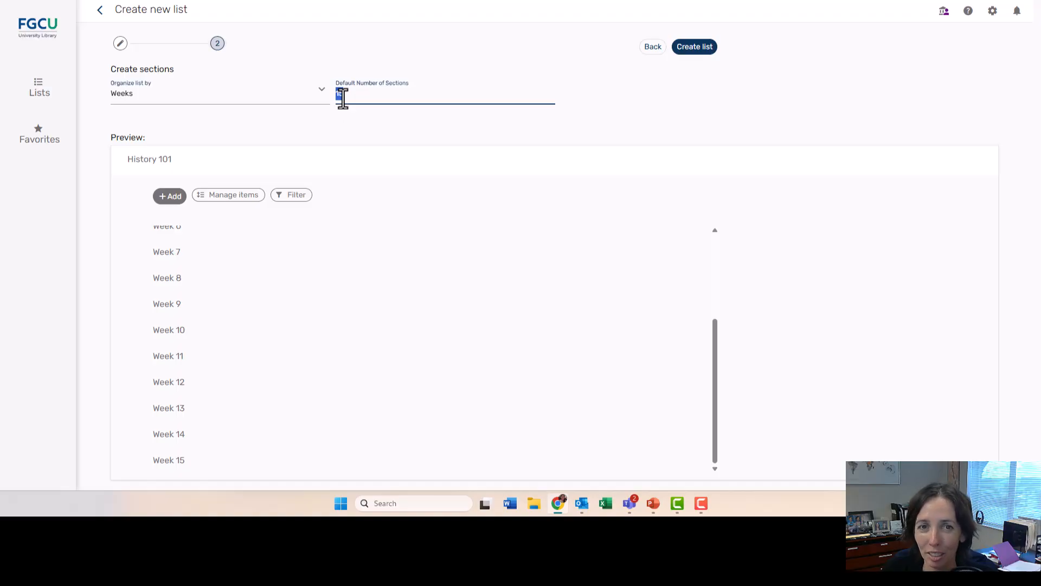
pyautogui.click(228, 97)
pyautogui.click(140, 122)
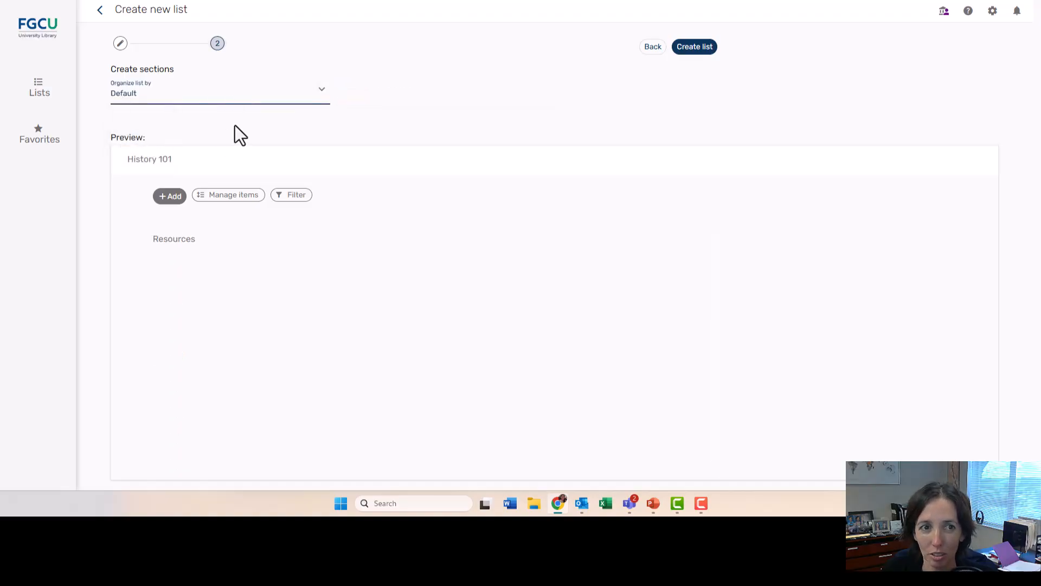
pyautogui.click(684, 49)
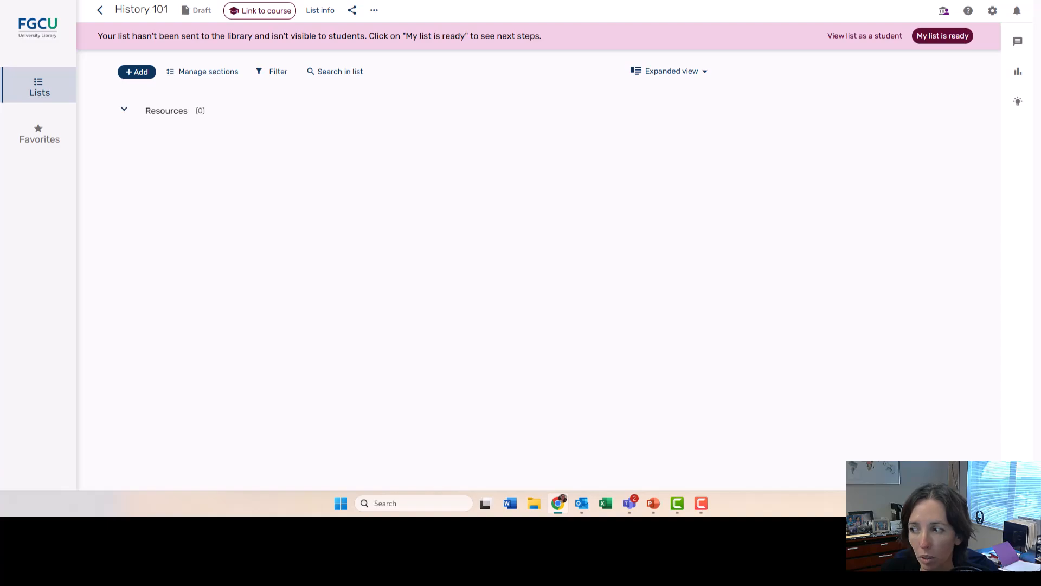
# Step: Switch to PowerPoint and present the "How to DIY Course Reserves" steps up to the print book owned by the library
pyautogui.click(653, 503)
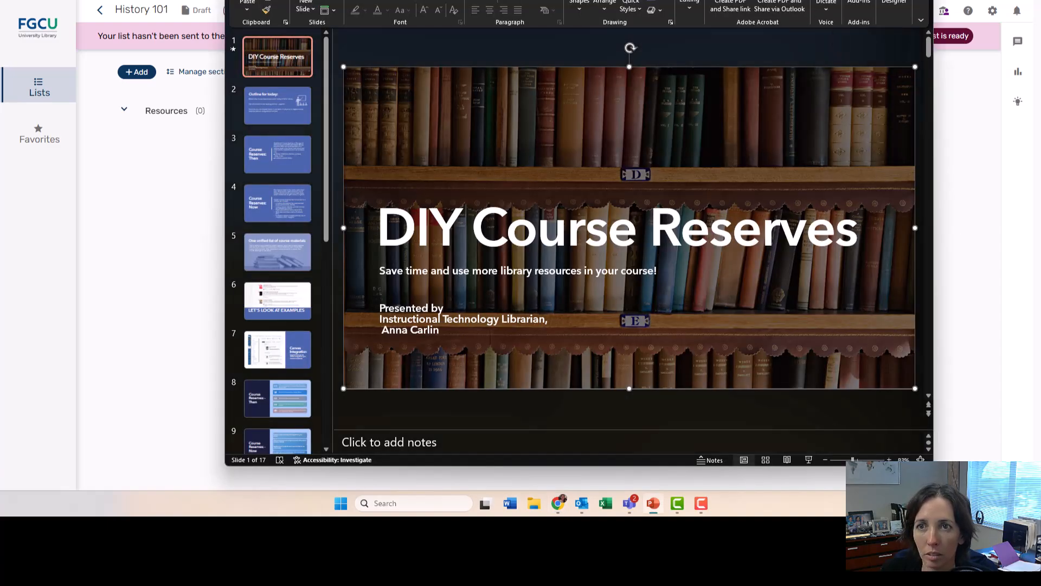
pyautogui.moveTo(759, 0); pyautogui.dragTo(1040, 65)
pyautogui.moveTo(1037, 8); pyautogui.dragTo(1040, 7)
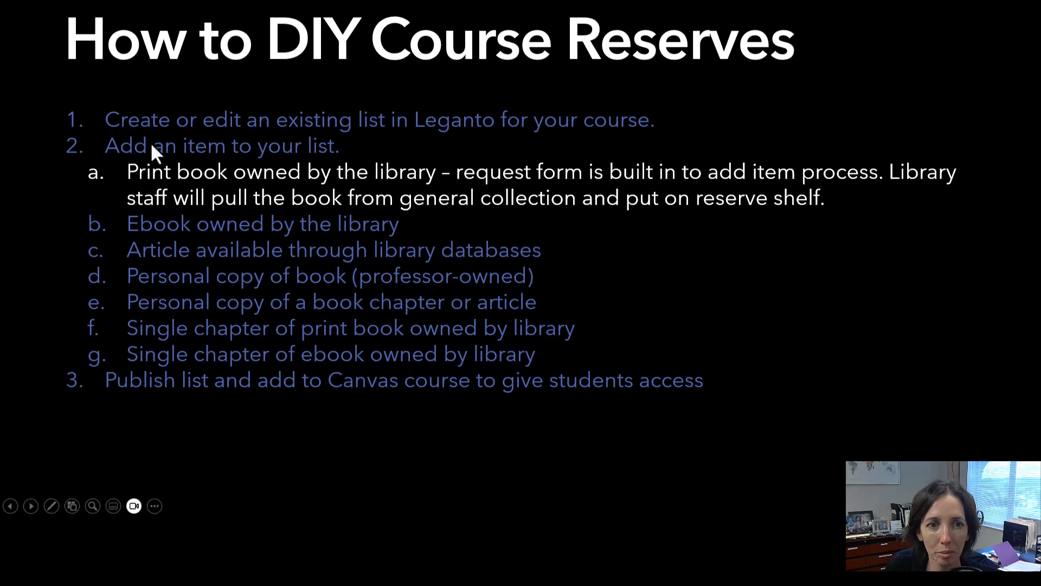
pyautogui.press('Left')
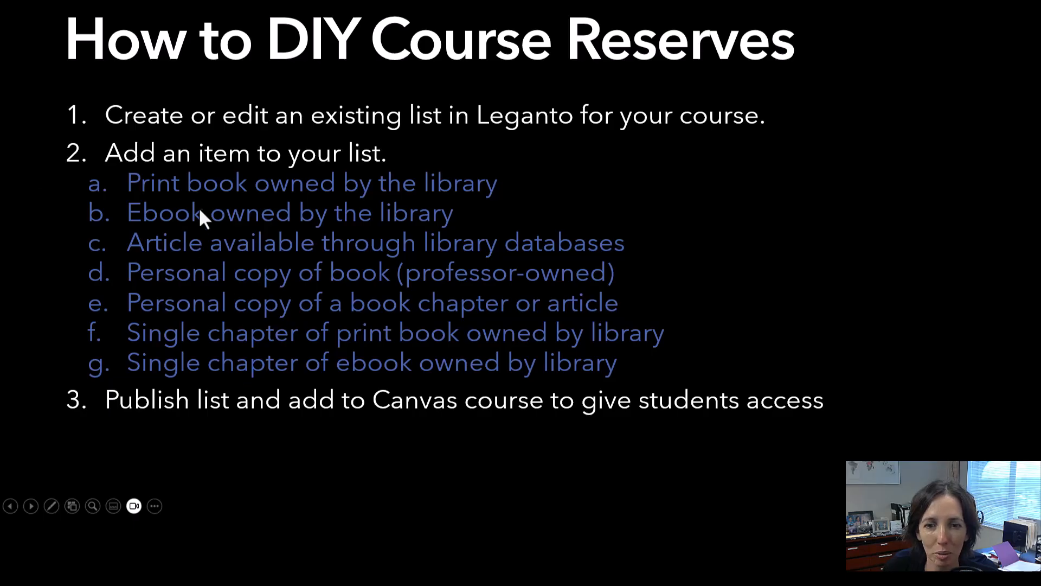
pyautogui.press('Right')
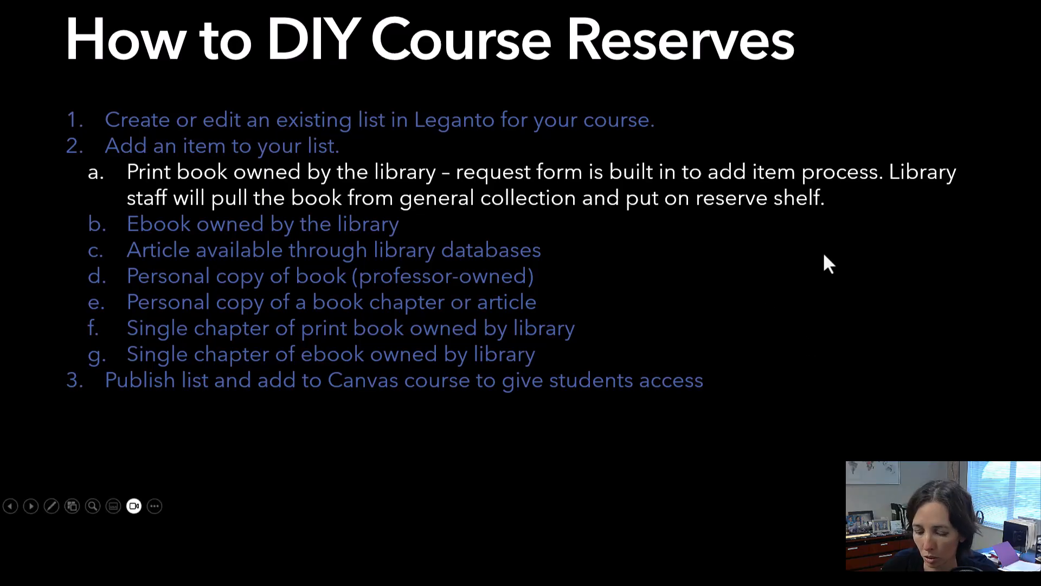
# Step: Switch back to the History 101 list in Leganto and start adding a new item by searching the library
pyautogui.hotkey('alt', 'Tab')
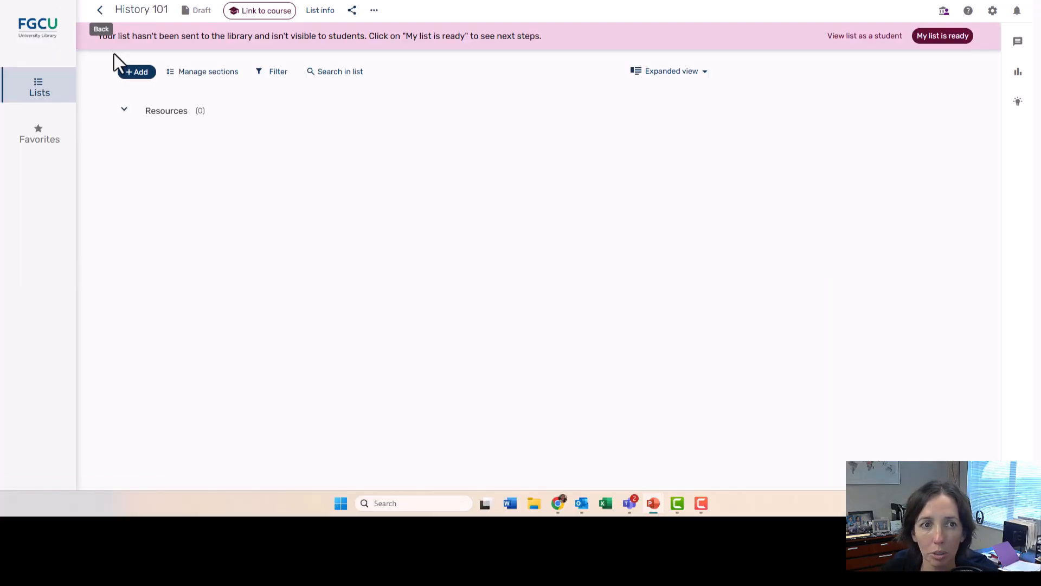
pyautogui.click(142, 75)
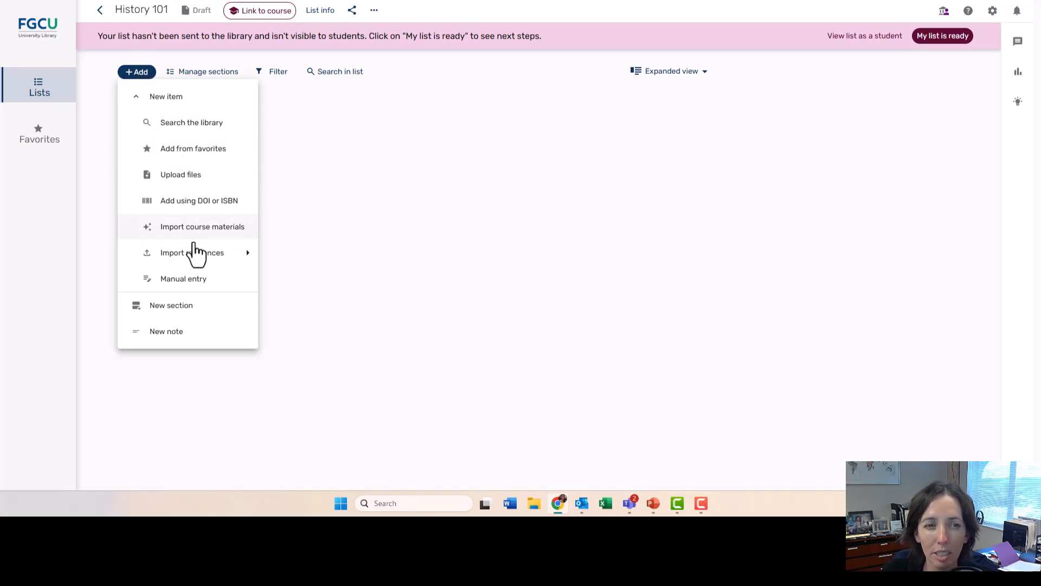
pyautogui.moveTo(237, 262)
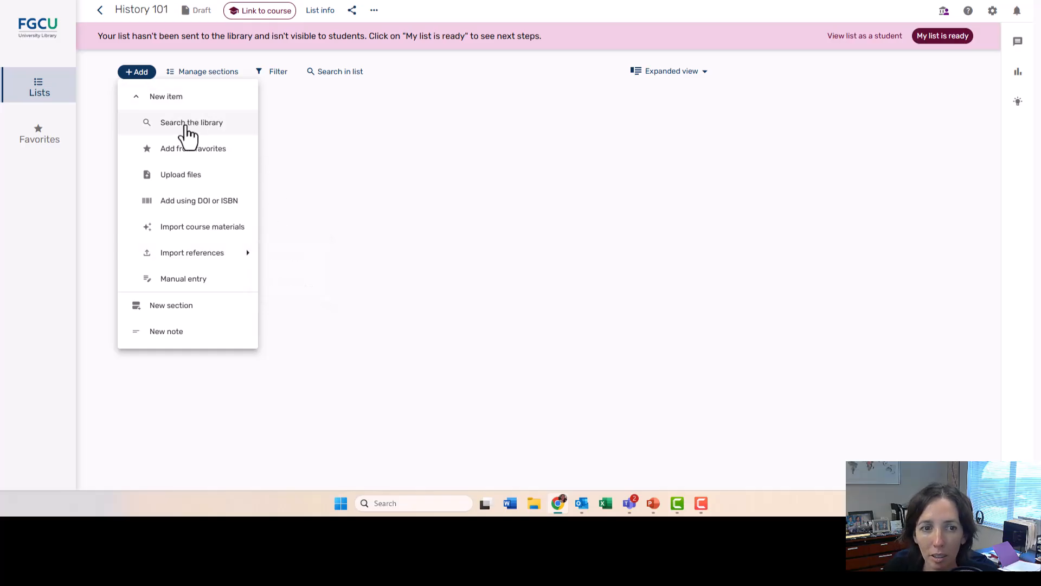
pyautogui.click(182, 125)
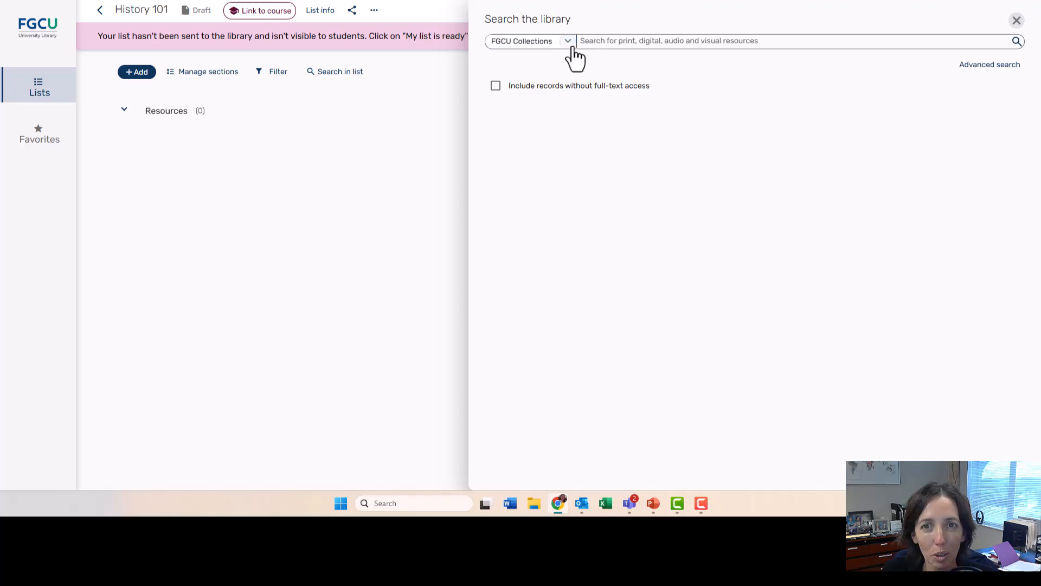
# Step: Search FGCU Collections for "florida history" and look over the type and availability filters without applying any
pyautogui.click(606, 41)
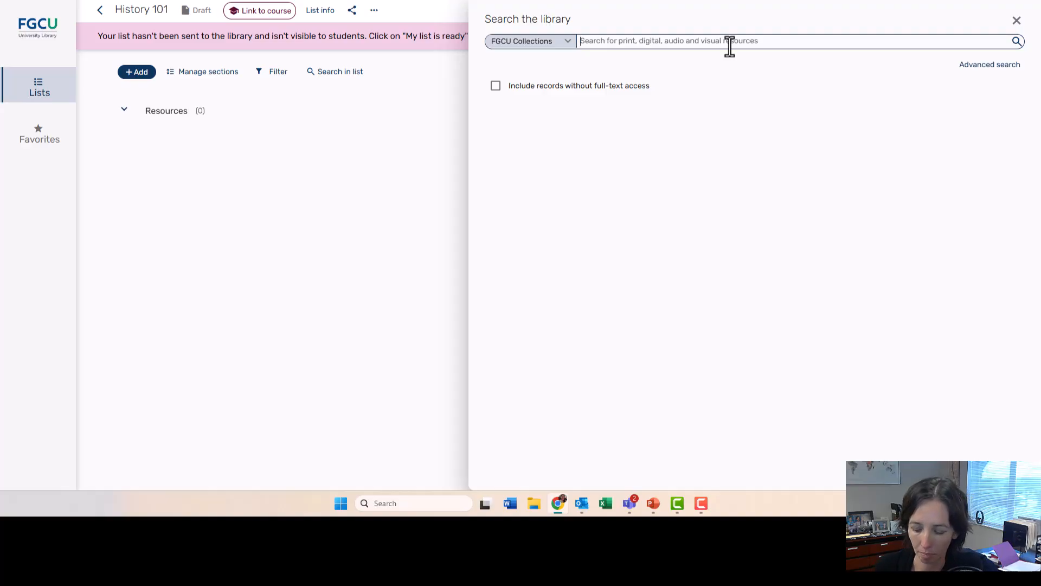
pyautogui.write('florida histroy')
pyautogui.press('BackSpace')
pyautogui.press('BackSpace')
pyautogui.press('BackSpace')
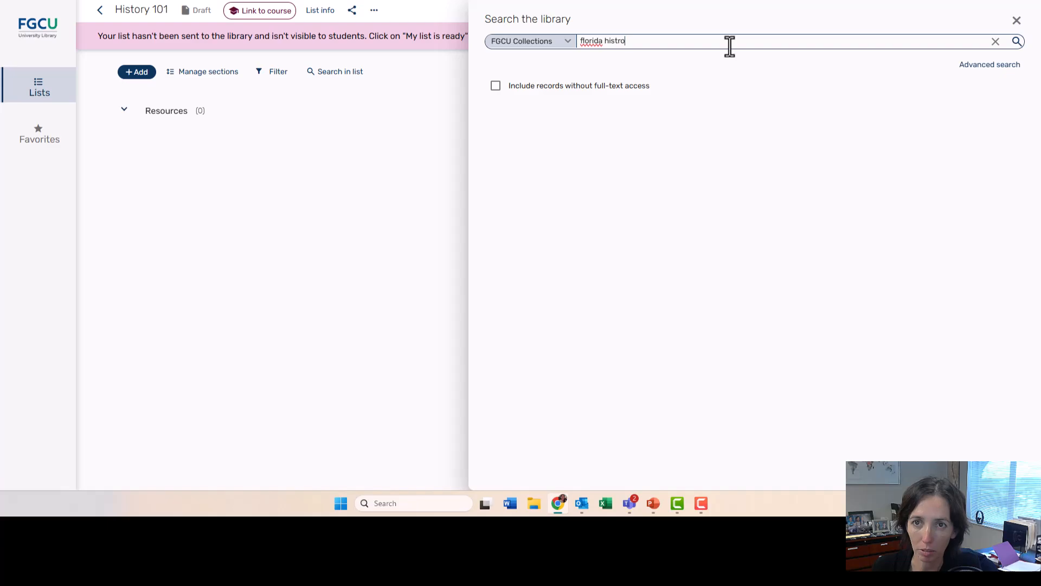
pyautogui.write('ory')
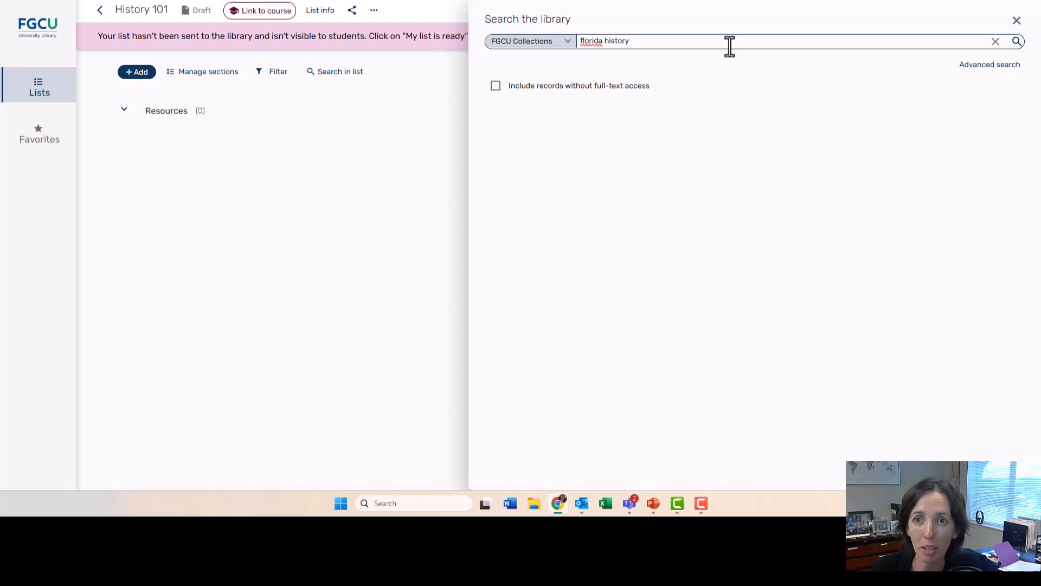
pyautogui.press('Return')
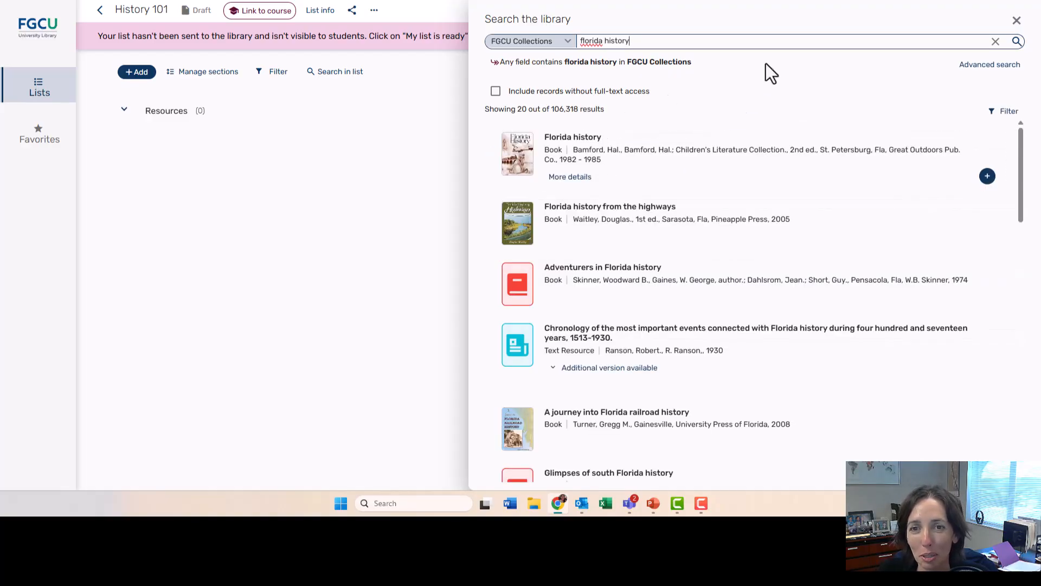
pyautogui.moveTo(595, 206)
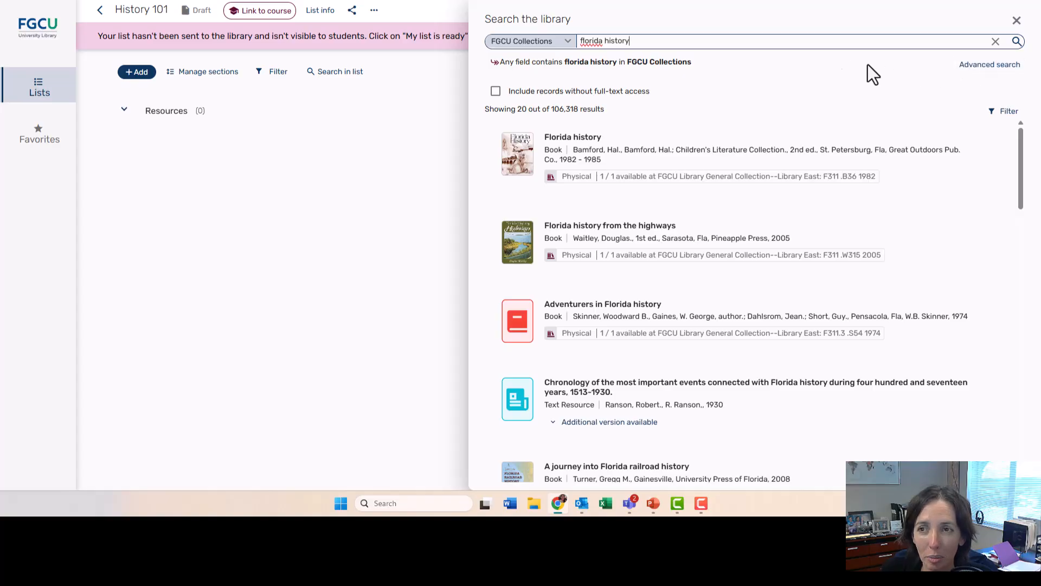
pyautogui.click(1004, 111)
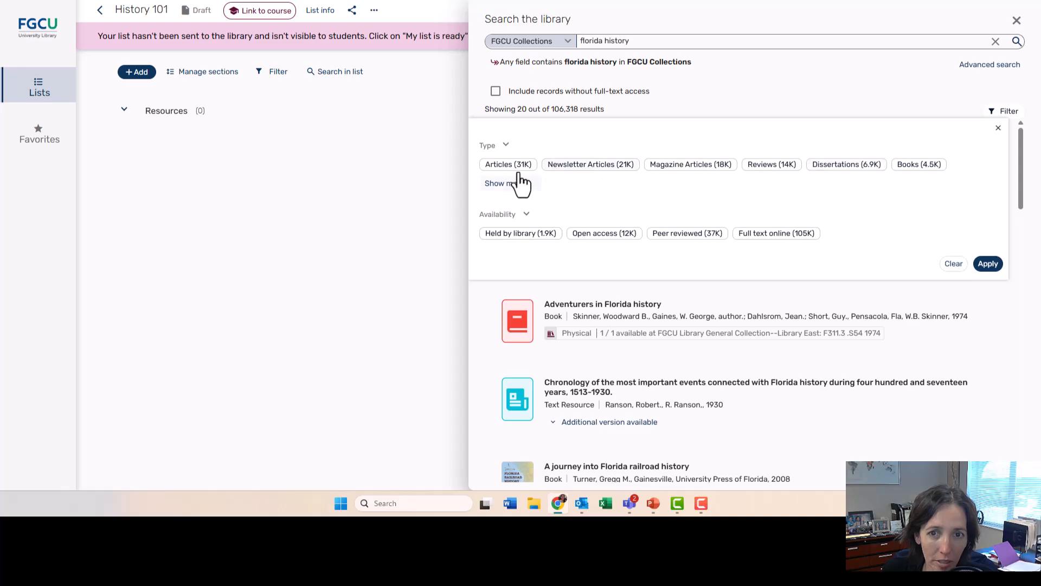
pyautogui.click(998, 128)
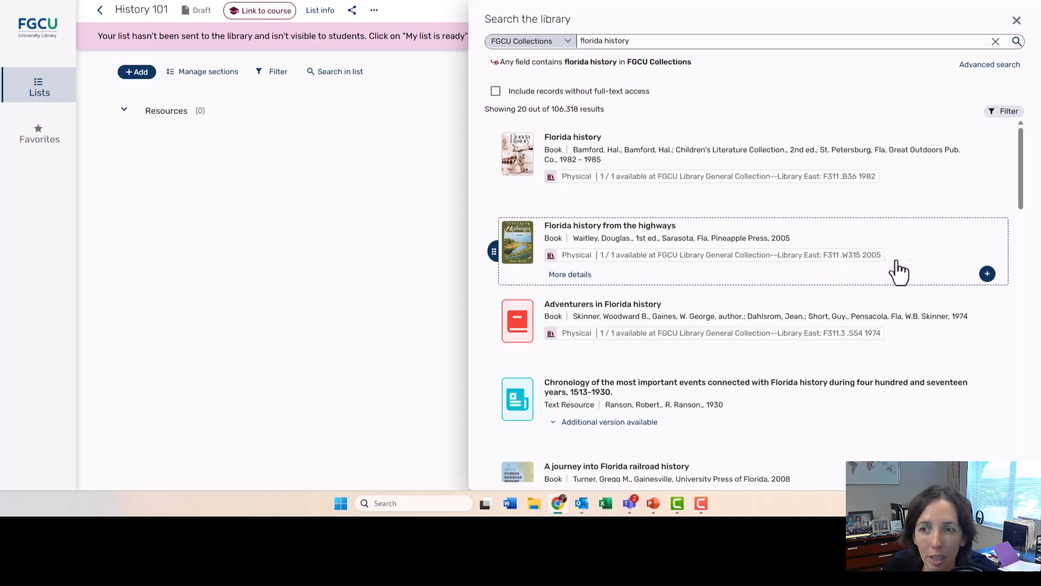
# Step: Start adding the book "Florida history from the highways" to the Resources section of the list
pyautogui.click(986, 276)
pyautogui.scroll(-2, 895, 296)
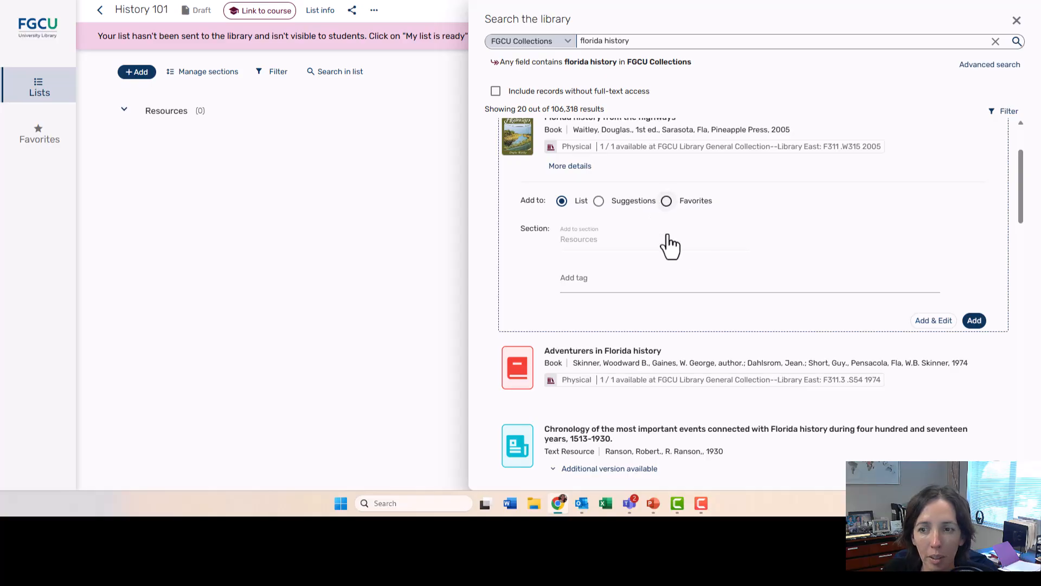
pyautogui.click(974, 321)
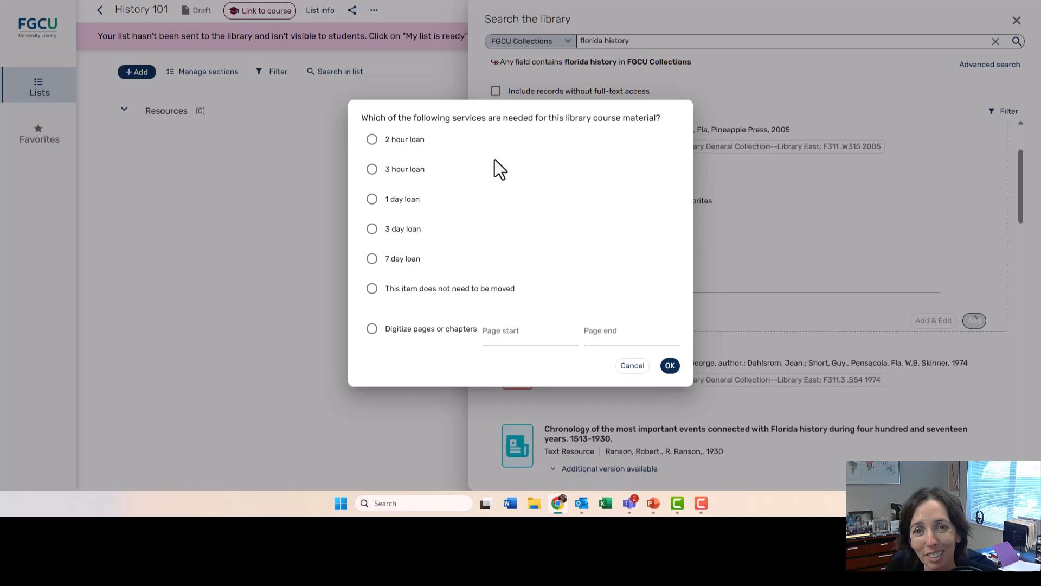
# Step: Try the option that the item need not be moved, then request digitizing of pages 15 to 30 instead
pyautogui.click(372, 288)
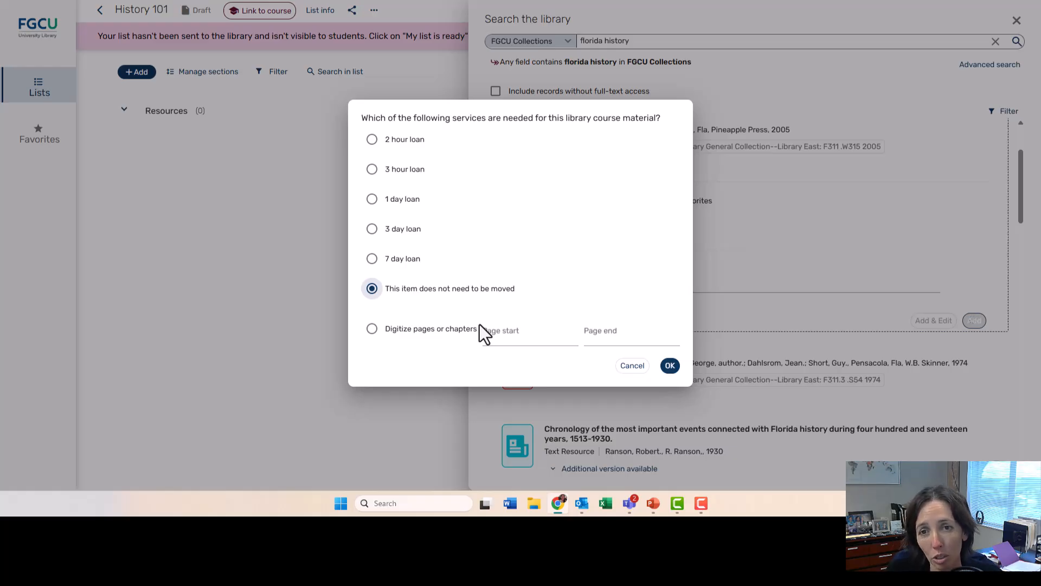
pyautogui.click(372, 330)
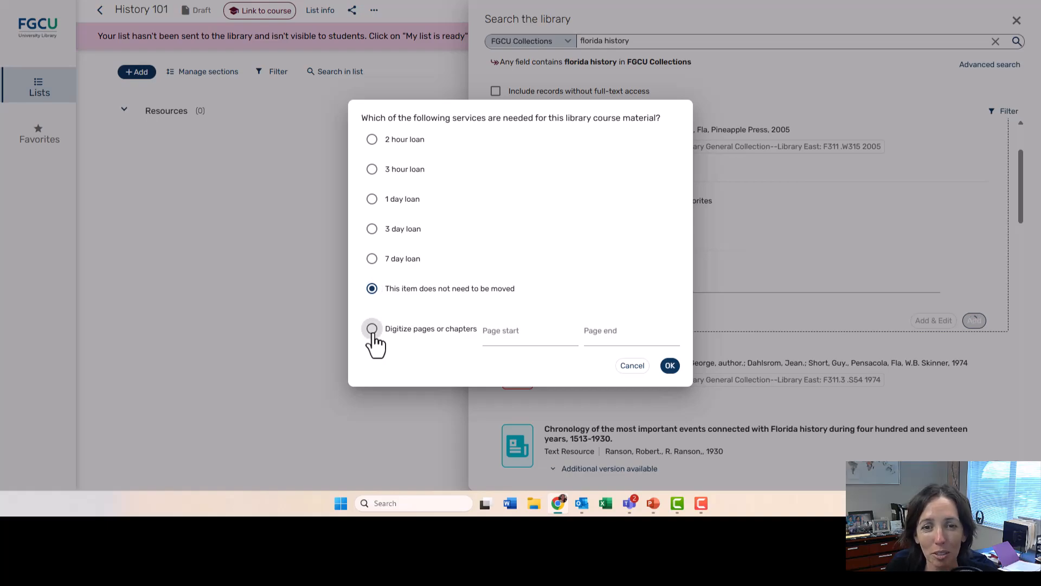
pyautogui.click(511, 334)
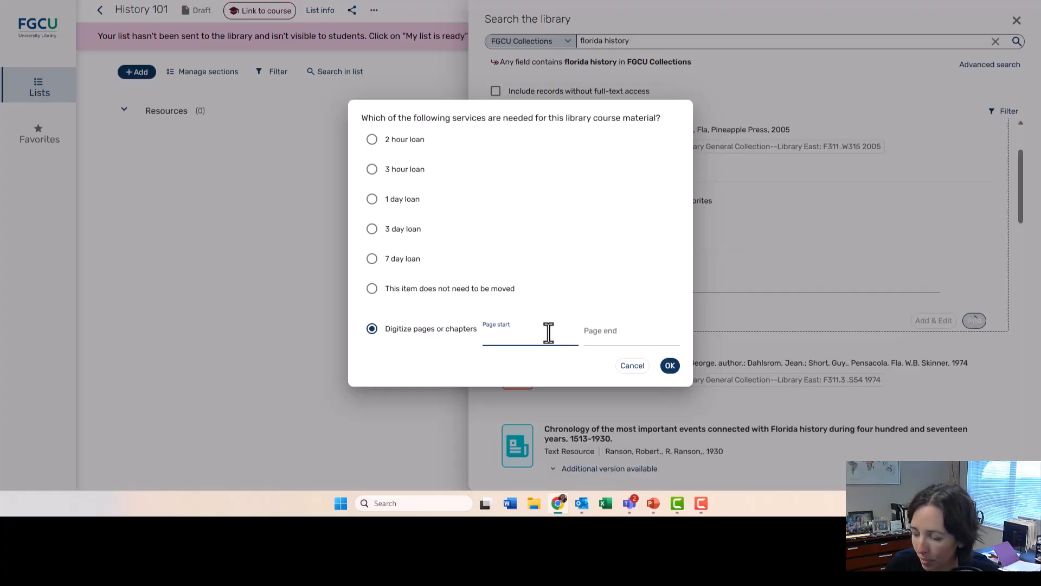
pyautogui.write('15')
pyautogui.click(609, 336)
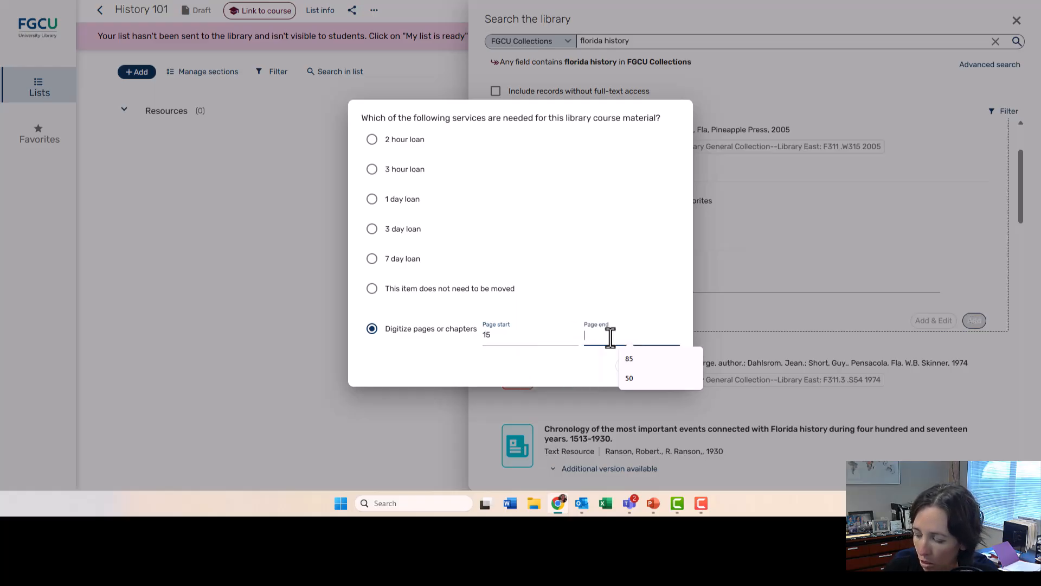
pyautogui.write('30')
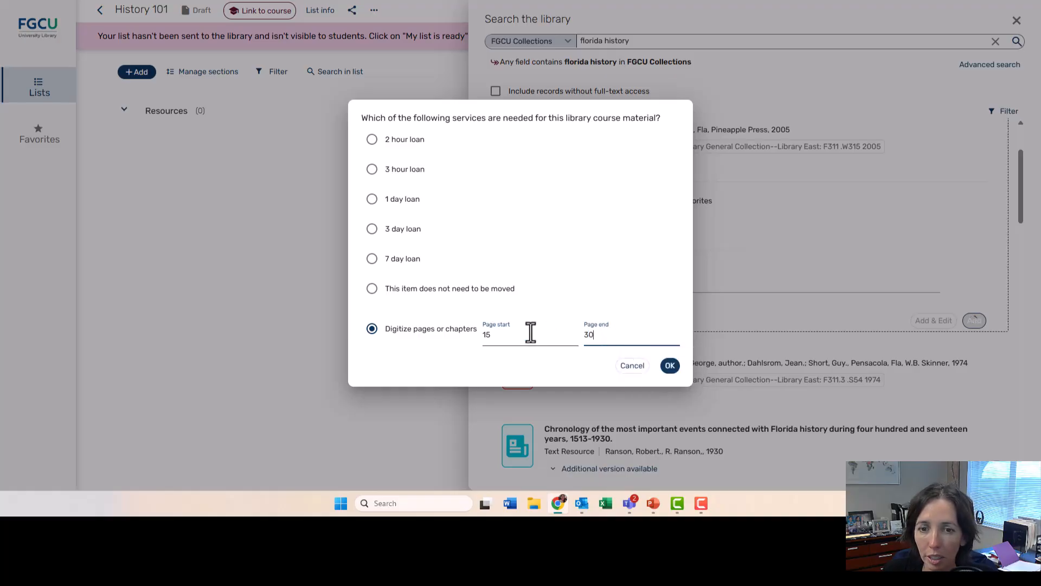
# Step: Change the digitization request from a page range to "chapter 2", then cancel the service request
pyautogui.moveTo(607, 333); pyautogui.dragTo(564, 343)
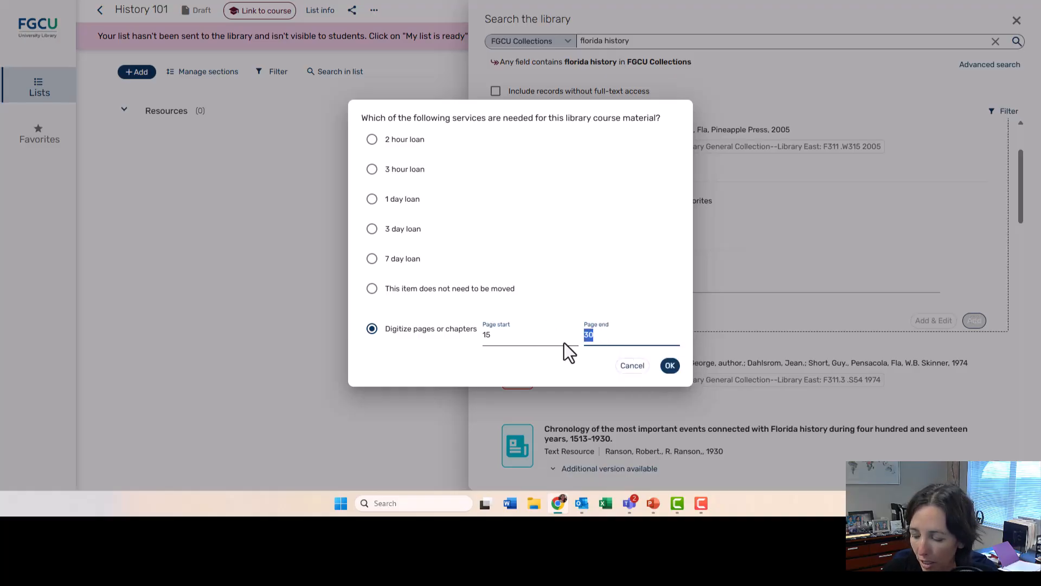
pyautogui.moveTo(499, 340); pyautogui.dragTo(461, 338)
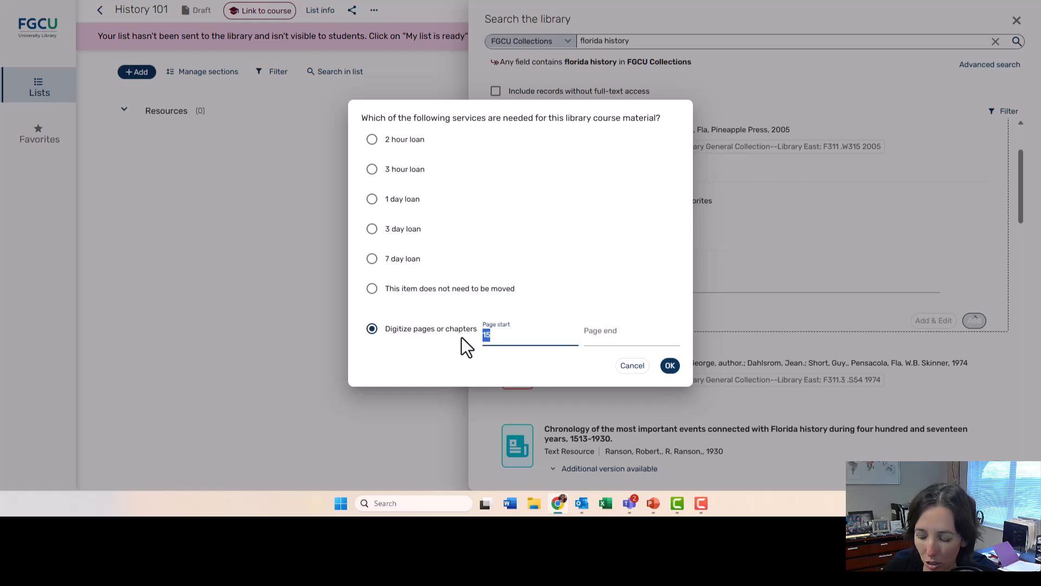
pyautogui.write('chapter 2')
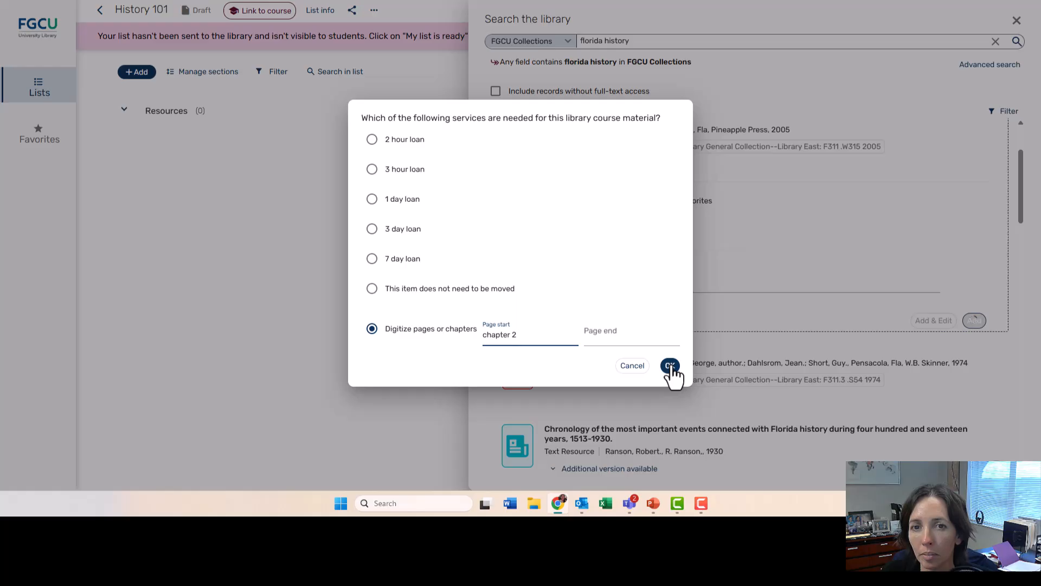
pyautogui.click(632, 366)
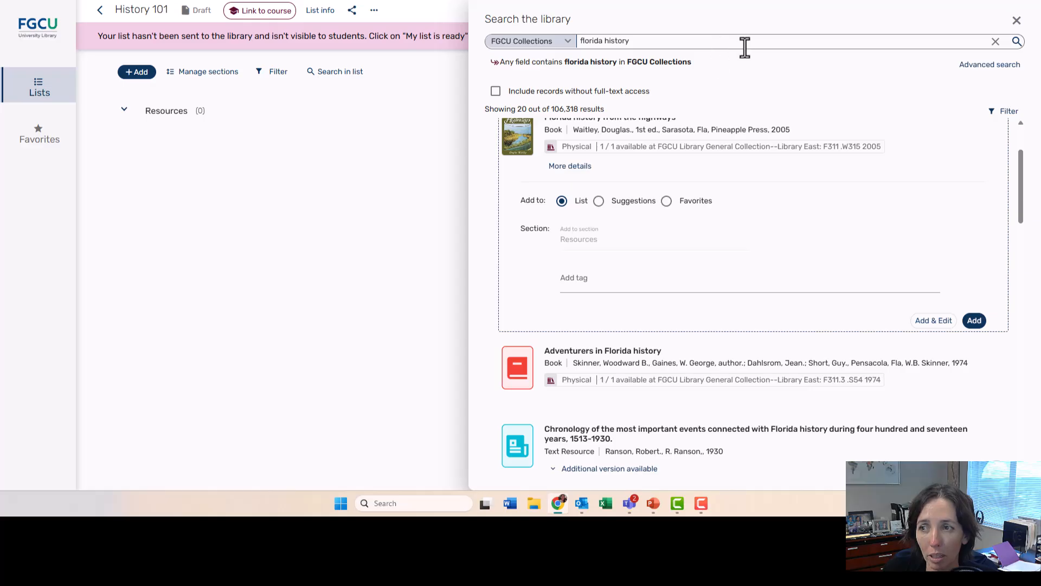
# Step: Look through the "florida history" results and limit them to the Books type
pyautogui.scroll(-5, 563, 190)
pyautogui.scroll(-5, 598, 234)
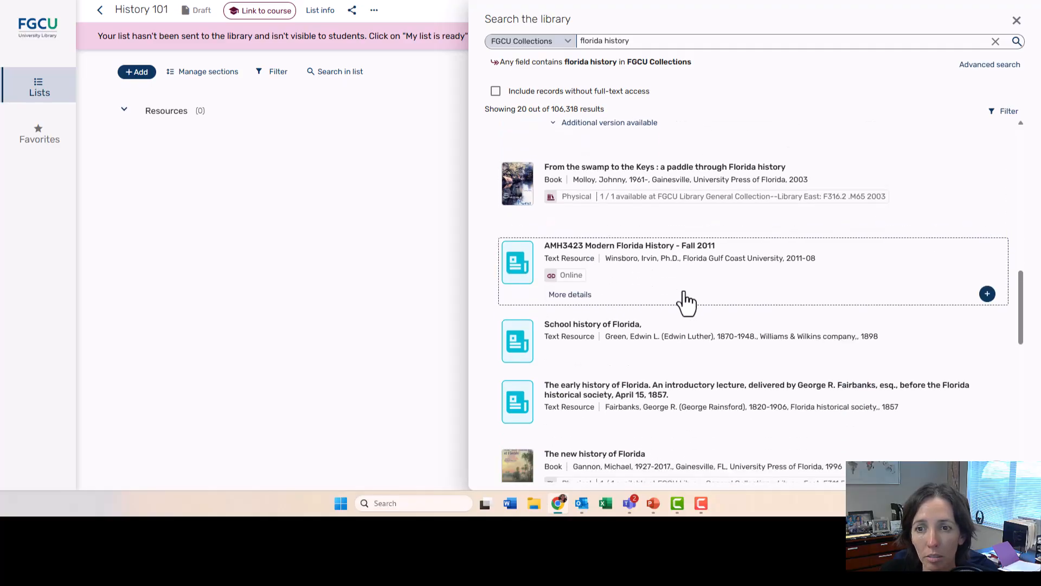
pyautogui.scroll(-2, 689, 302)
pyautogui.scroll(-2, 695, 304)
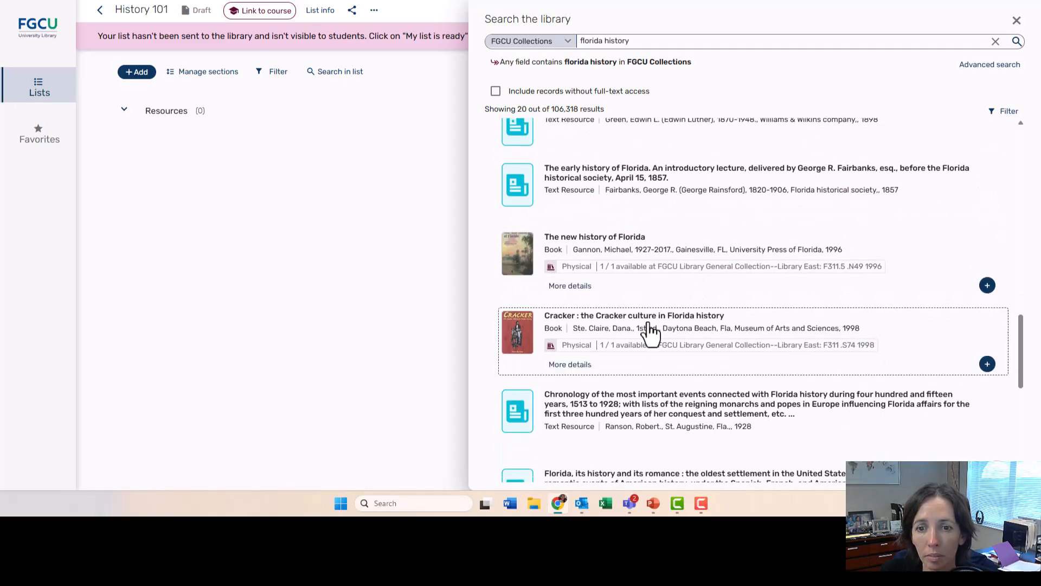
pyautogui.scroll(-6, 628, 335)
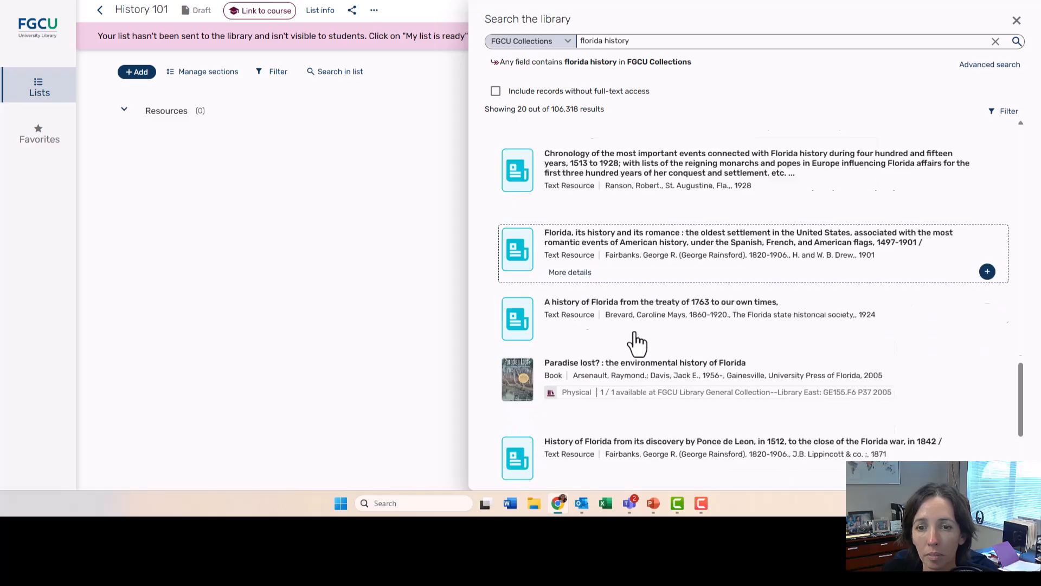
pyautogui.scroll(-1, 765, 300)
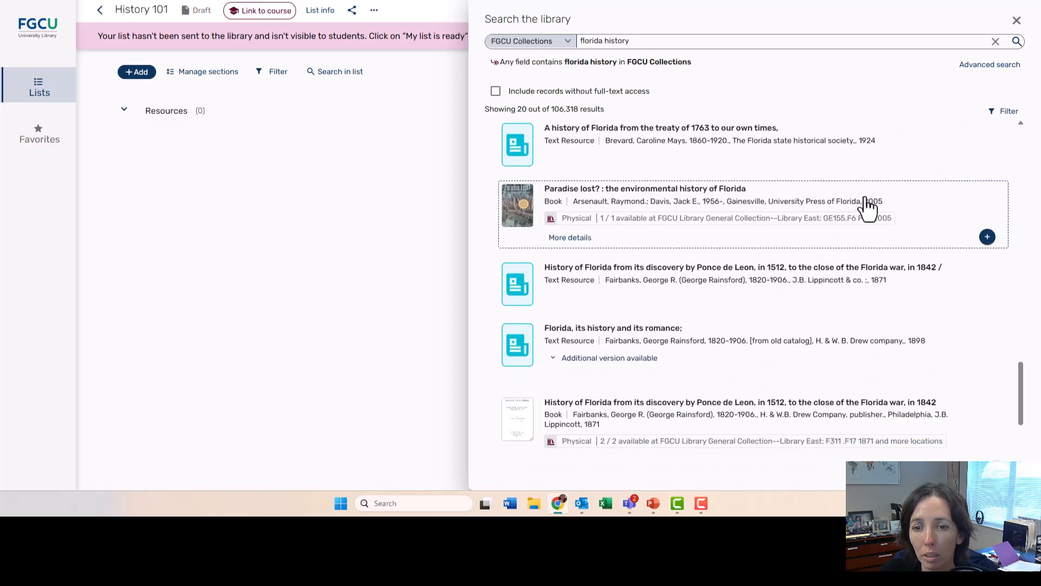
pyautogui.click(1004, 114)
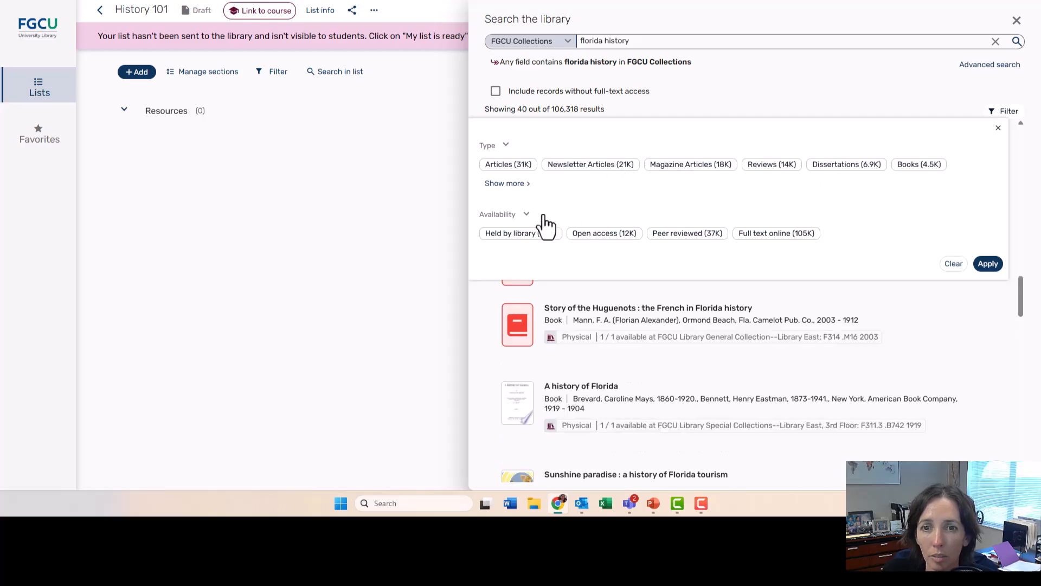
pyautogui.click(510, 184)
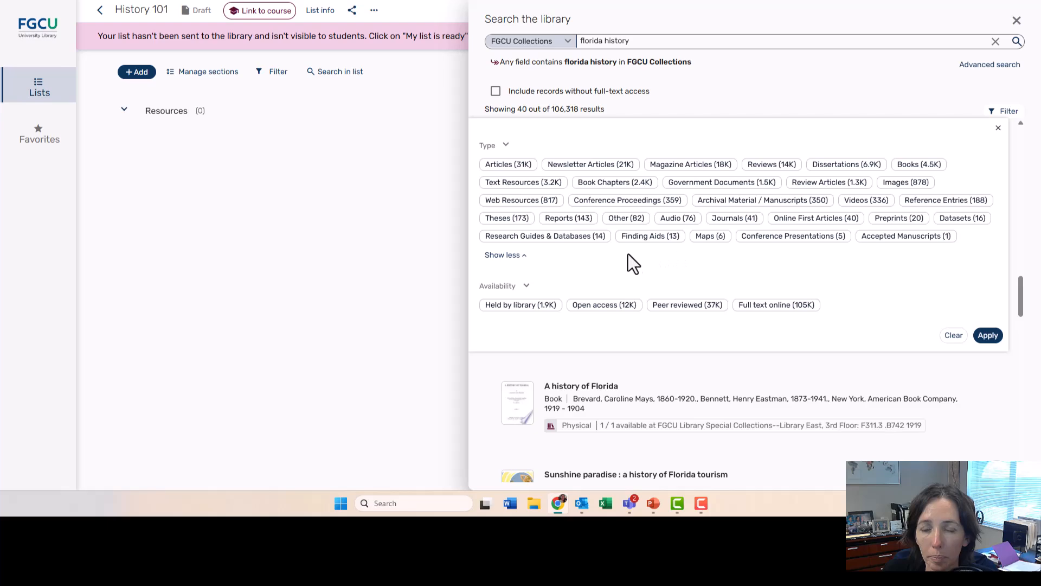
pyautogui.click(929, 166)
pyautogui.click(929, 165)
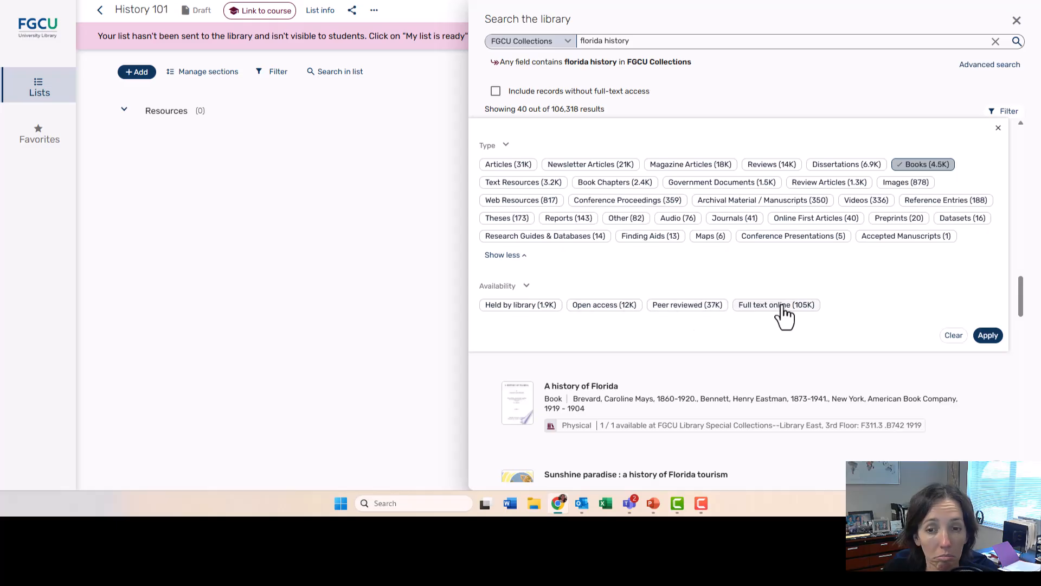
pyautogui.click(988, 335)
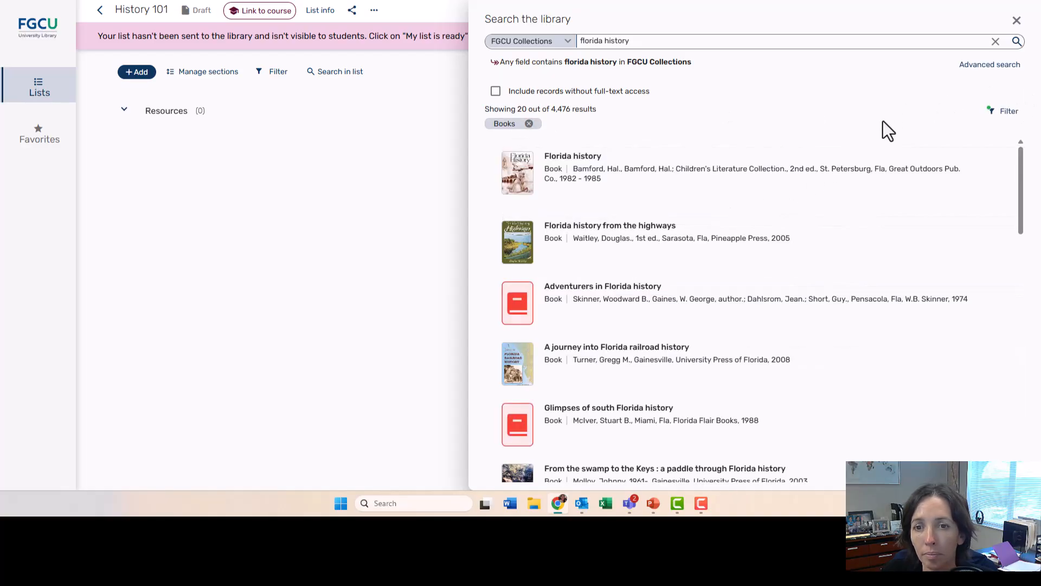
# Step: Recheck the type and availability filters, close them unchanged, and browse the book results
pyautogui.click(1008, 116)
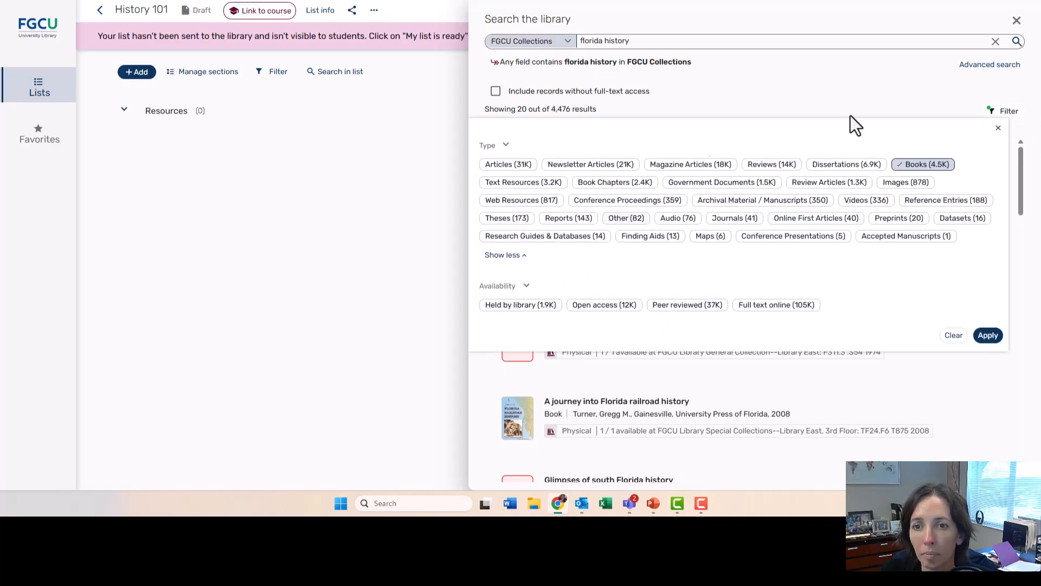
pyautogui.click(998, 129)
pyautogui.scroll(-5, 684, 195)
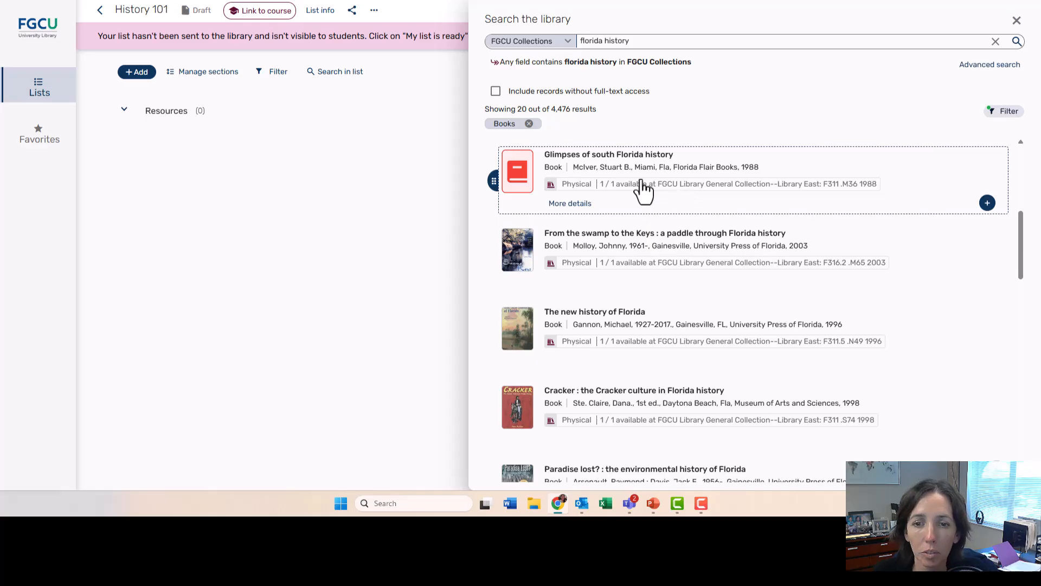
pyautogui.scroll(-6, 644, 190)
pyautogui.scroll(-6, 561, 203)
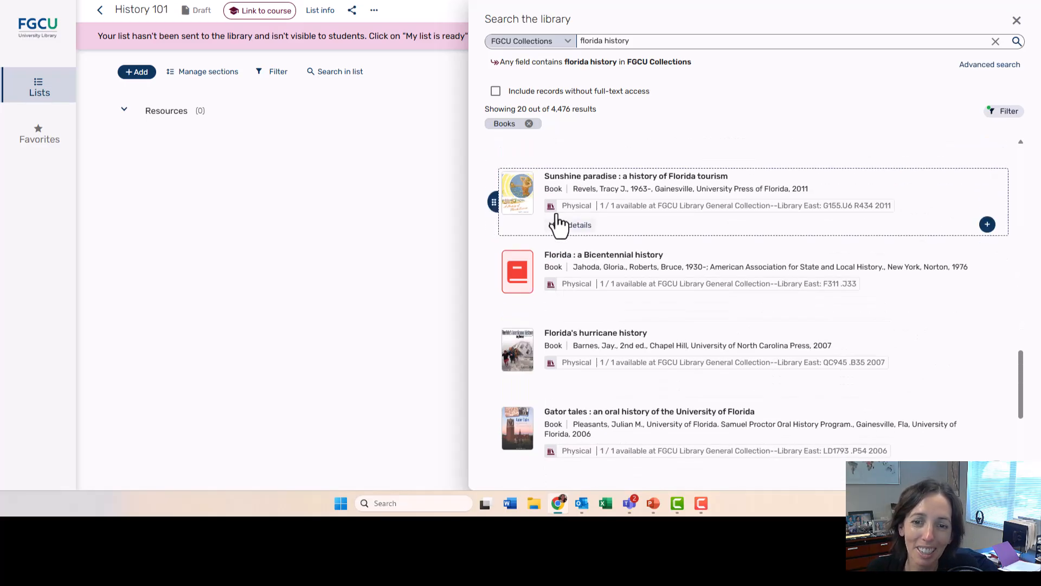
pyautogui.scroll(10, 646, 217)
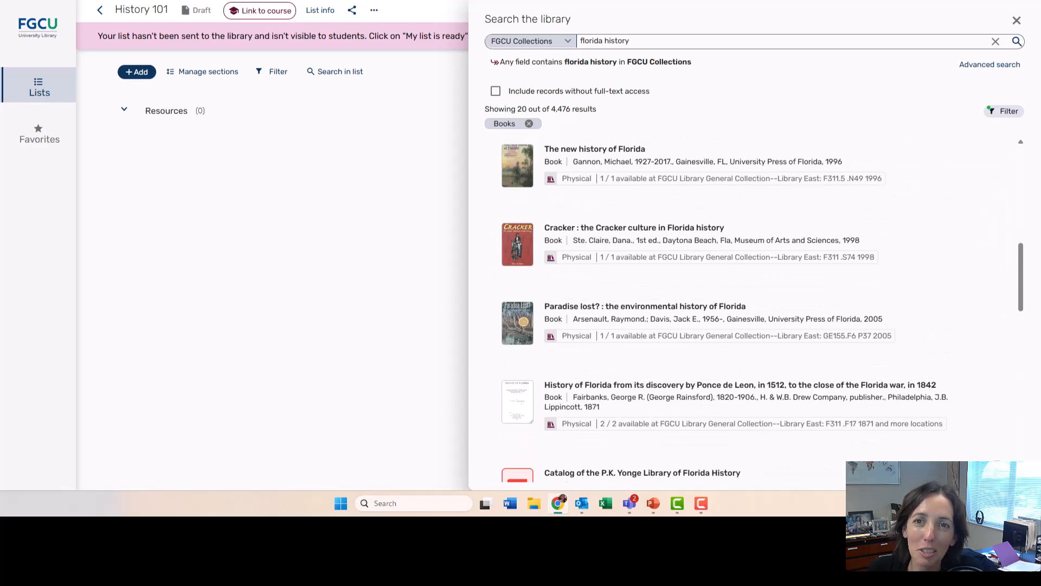
# Step: Replace the search term with "health" and run the search in FGCU Collections
pyautogui.moveTo(635, 45); pyautogui.dragTo(588, 41)
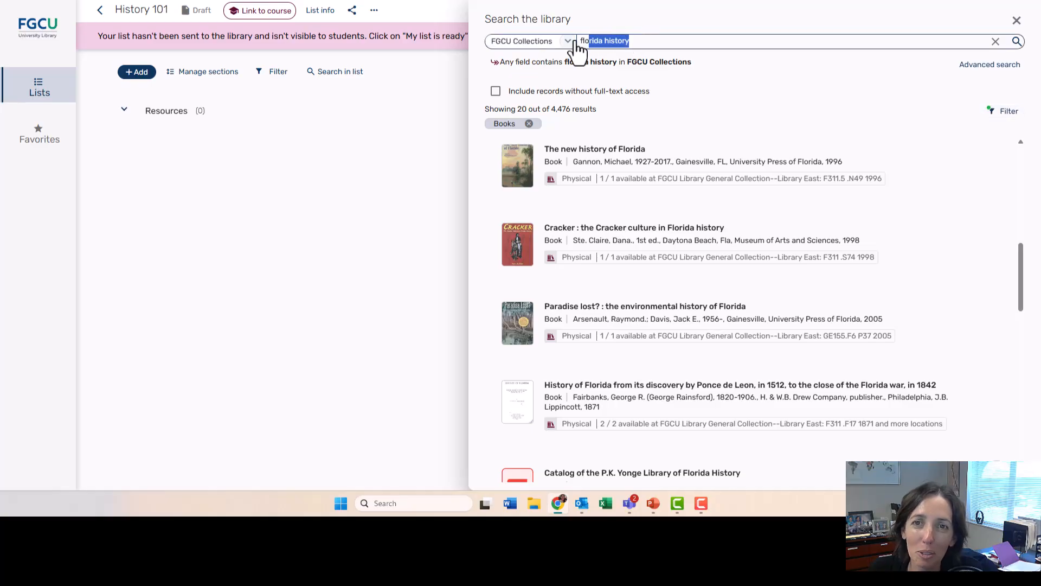
pyautogui.press('BackSpace')
pyautogui.press('BackSpace')
pyautogui.press('BackSpace')
pyautogui.press('BackSpace')
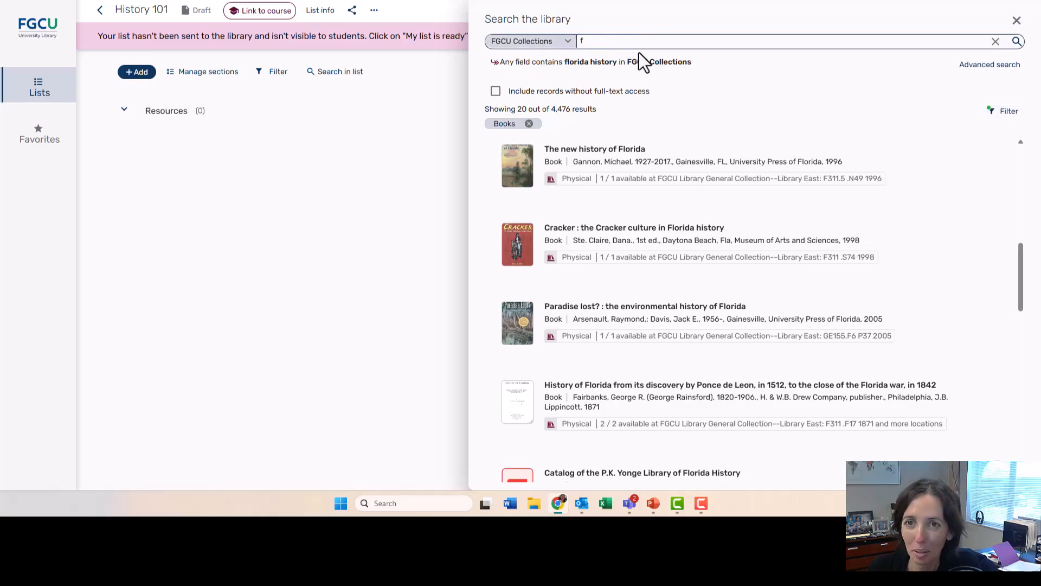
pyautogui.write('health')
pyautogui.press('Return')
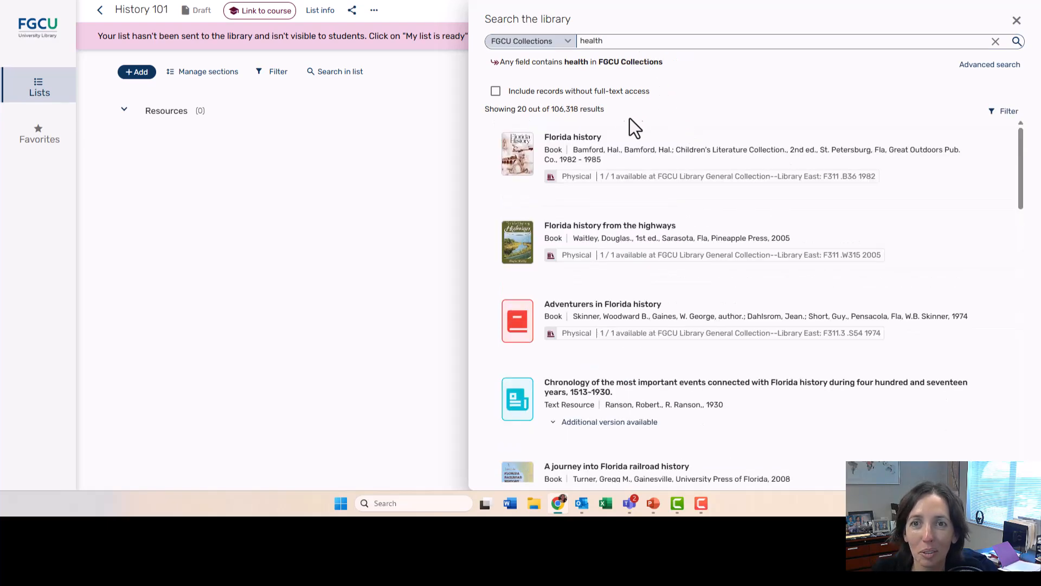
pyautogui.click(1017, 41)
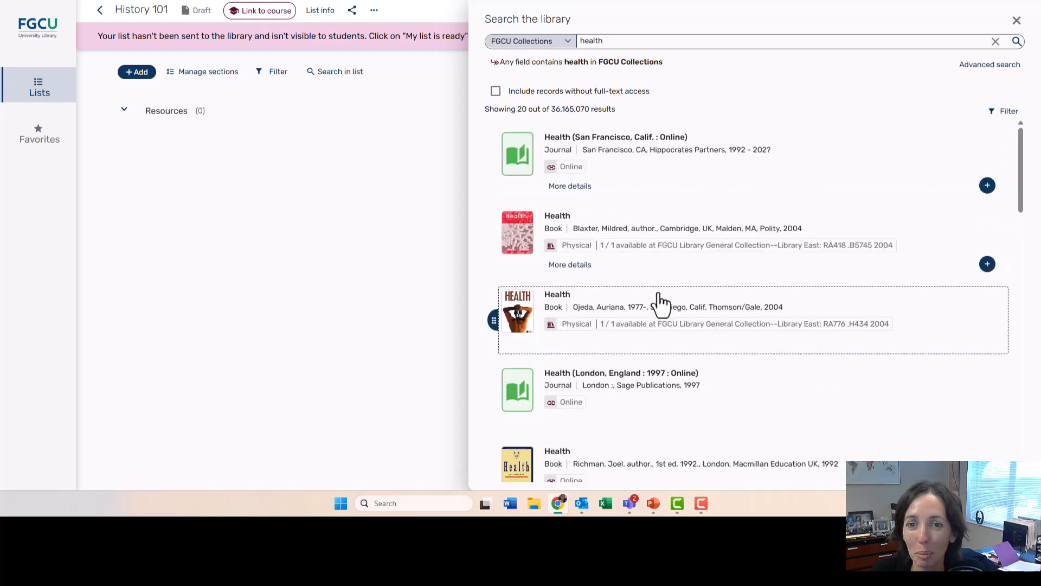
# Step: Add the online book "Health" (Macmillan Education UK, 1992) to the Resources section and close the library search
pyautogui.scroll(-3, 629, 179)
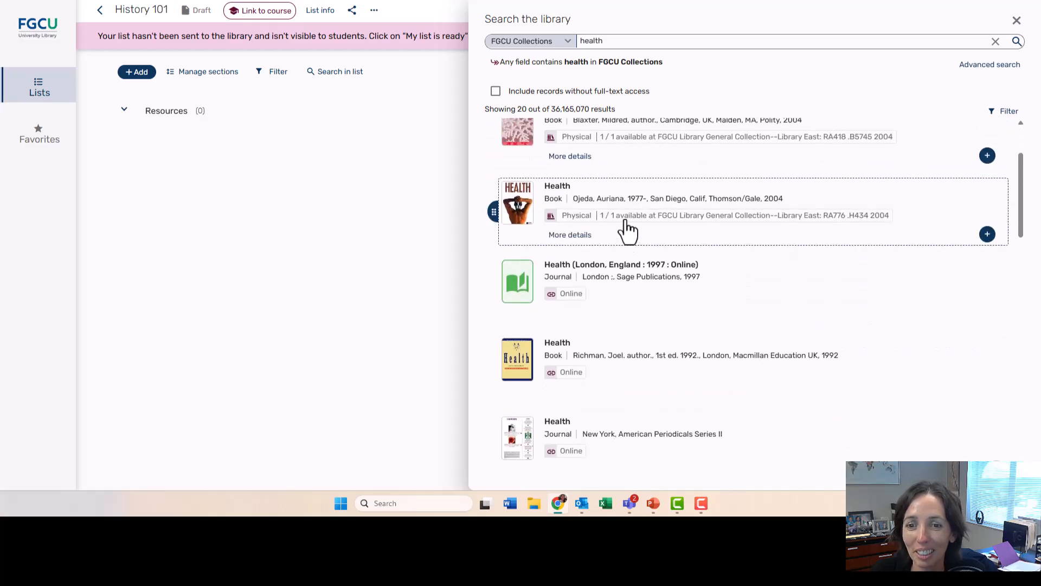
pyautogui.scroll(-2, 600, 302)
pyautogui.scroll(-2, 596, 355)
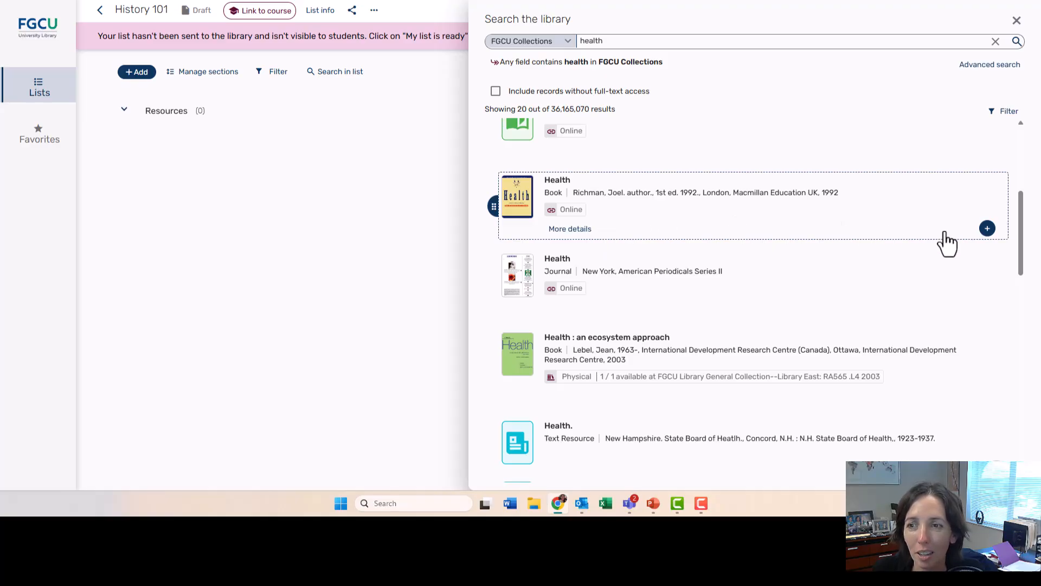
pyautogui.click(987, 228)
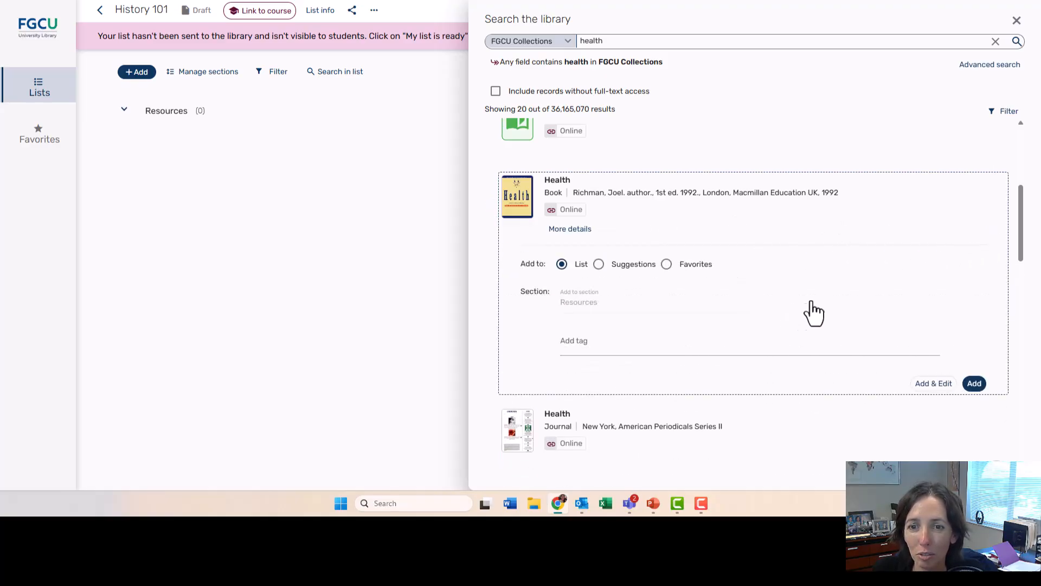
pyautogui.click(974, 384)
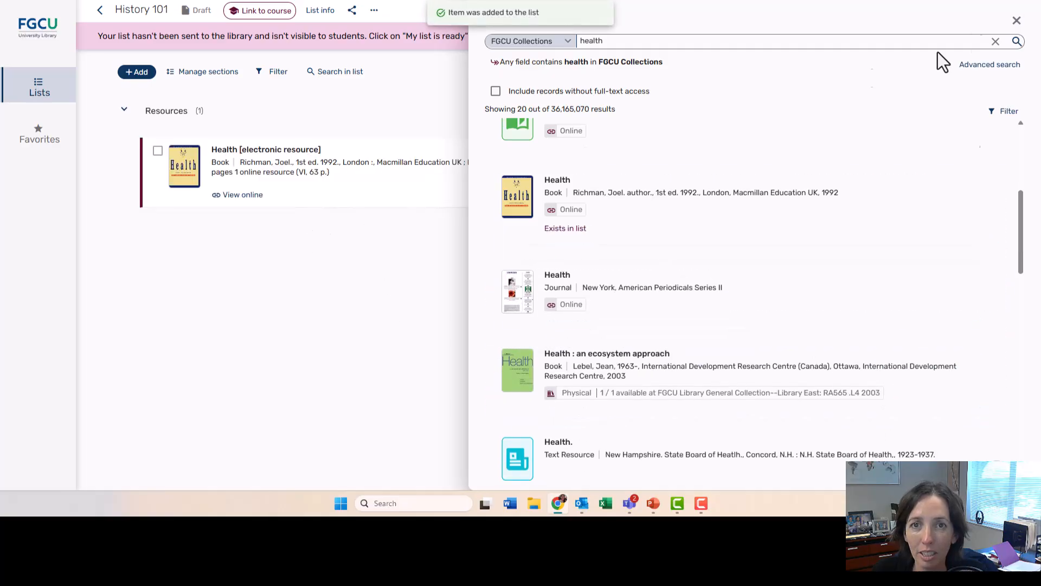
pyautogui.click(1016, 21)
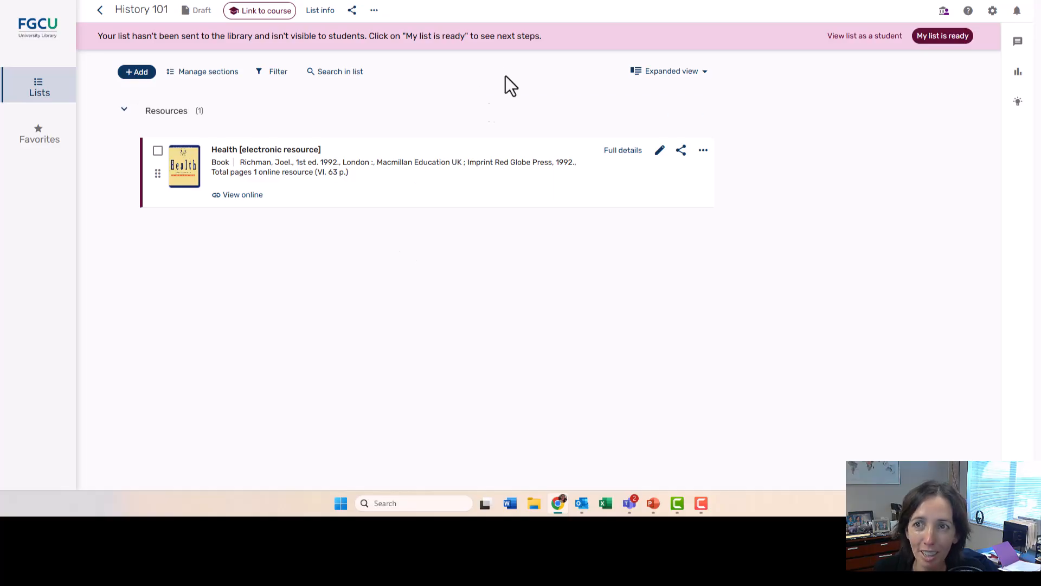
# Step: Preview the list as a student, check the online access page of the "Health" book, and return to the instructor view
pyautogui.click(863, 38)
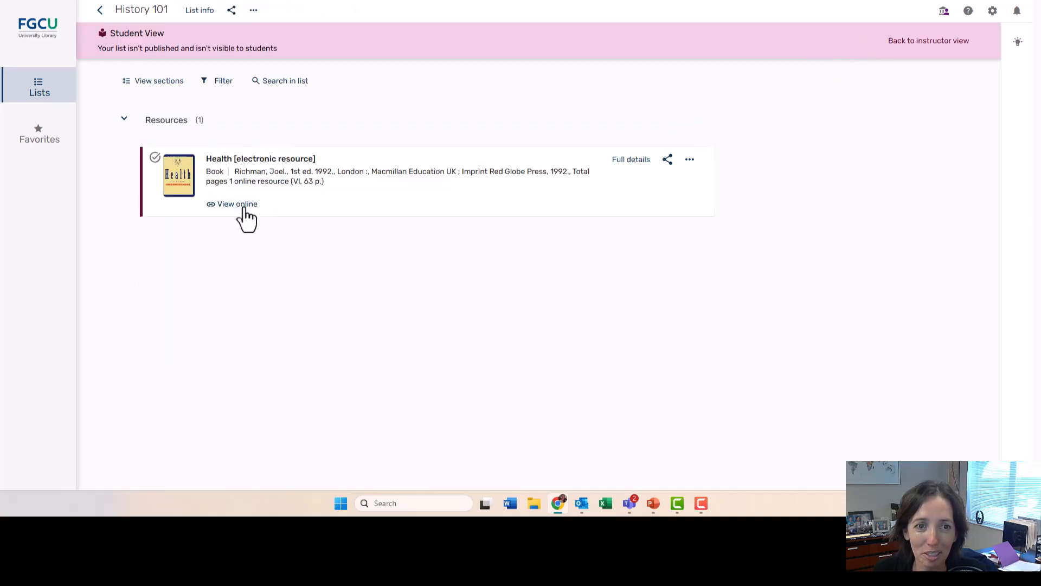
pyautogui.click(244, 210)
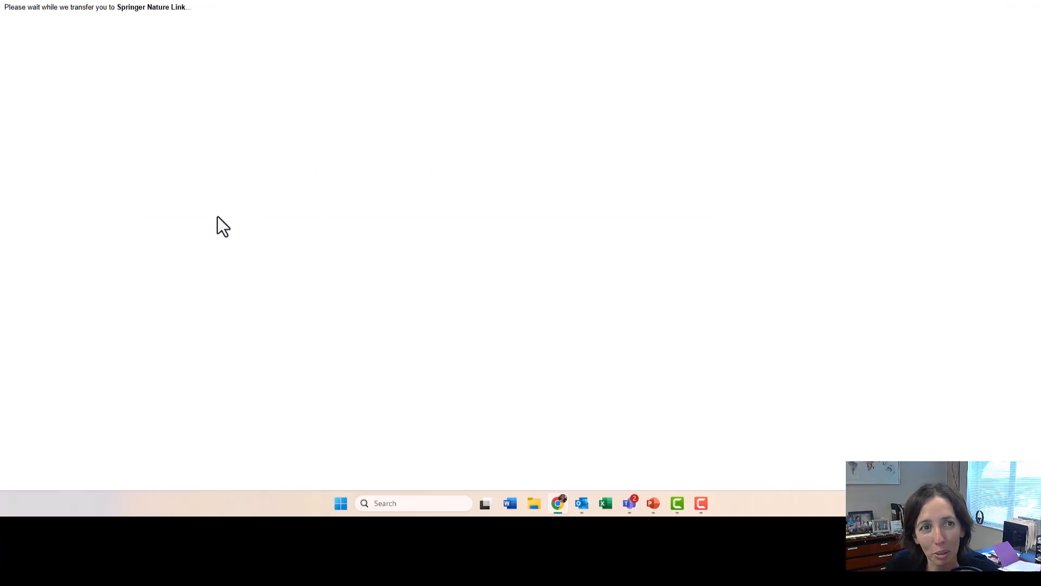
pyautogui.scroll(-2, 390, 249)
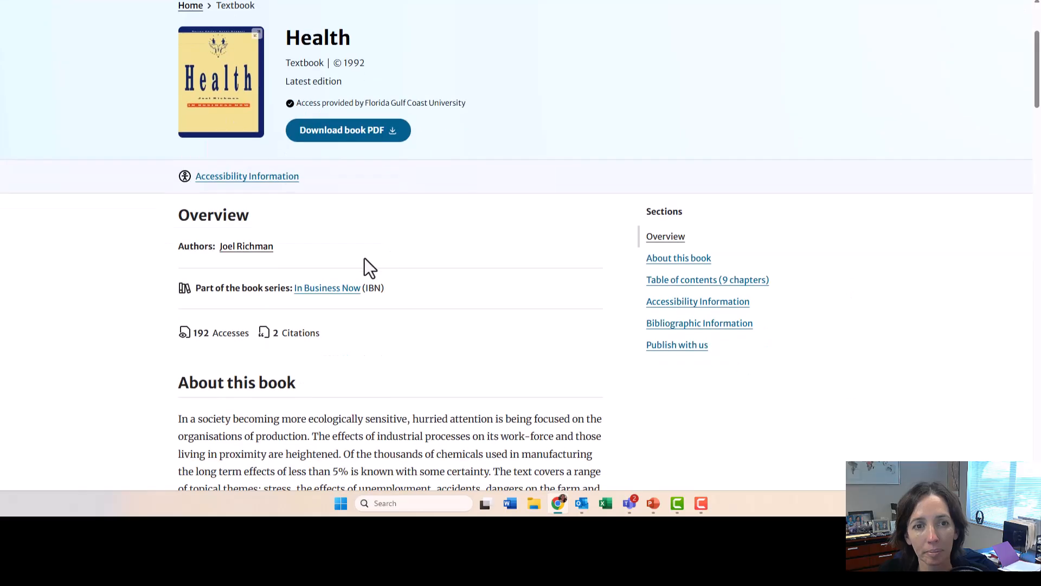
pyautogui.scroll(3, 363, 250)
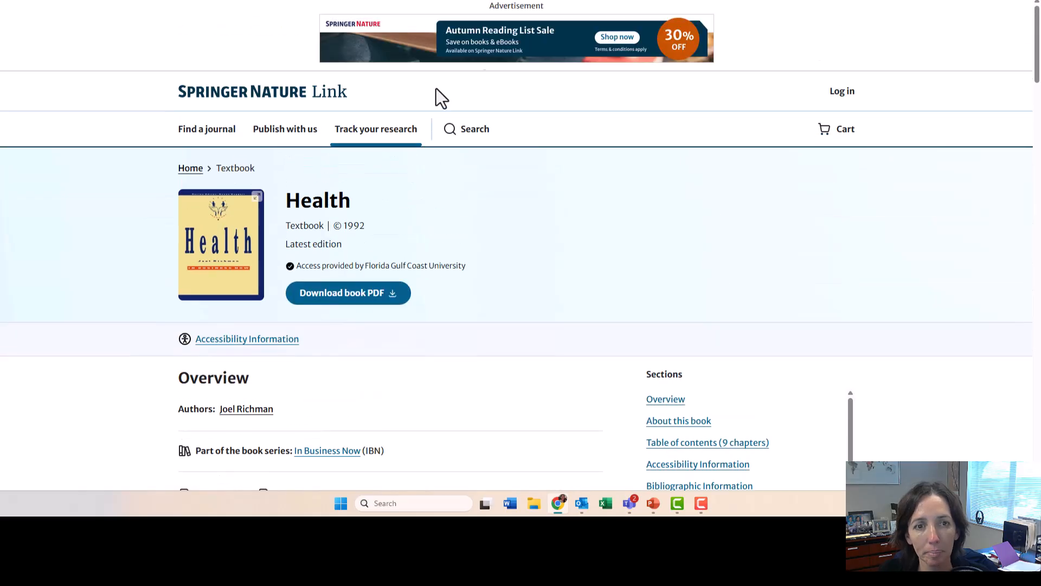
pyautogui.hotkey('ctrl', 'w')
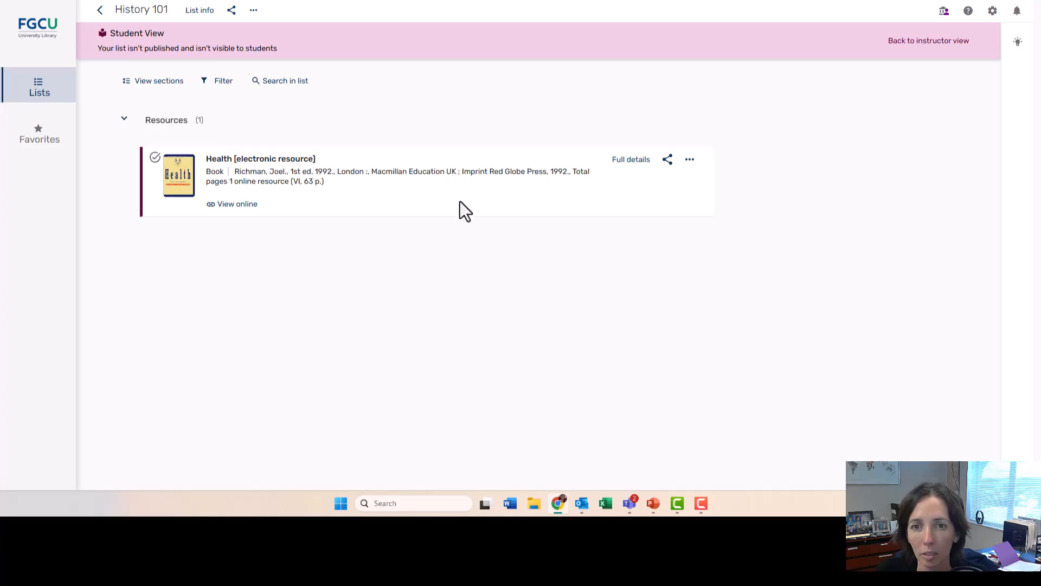
pyautogui.click(950, 42)
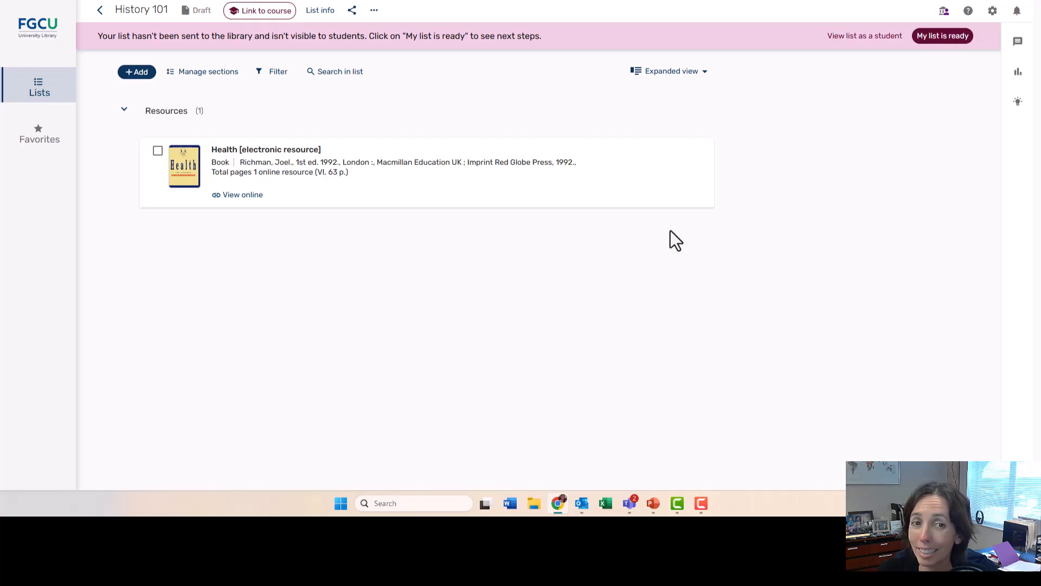
# Step: Search the library's FGCU Collections for "florida history" and filter the results to the Articles type
pyautogui.click(140, 76)
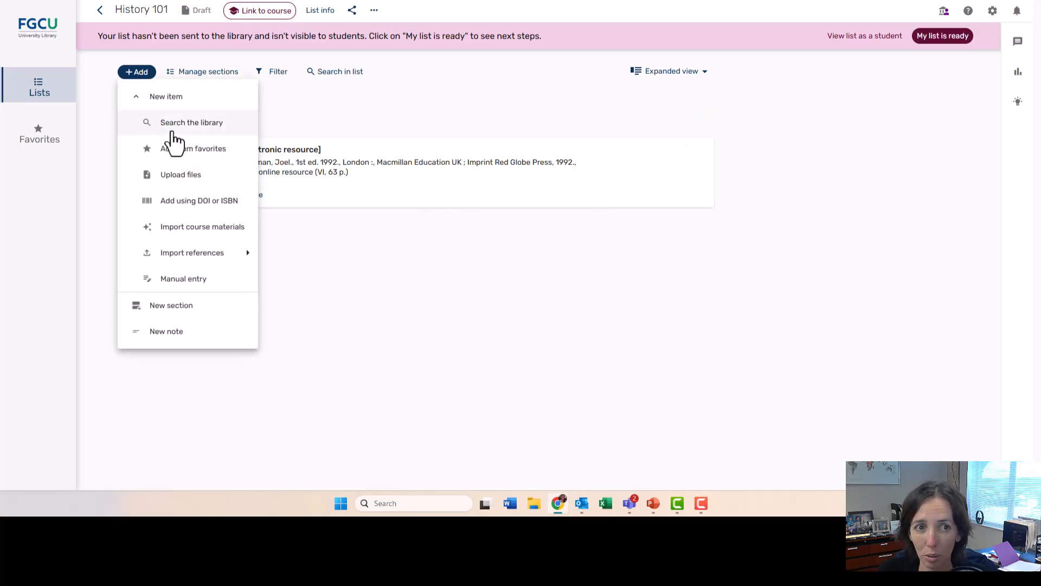
pyautogui.click(168, 127)
pyautogui.click(652, 41)
pyautogui.write('florida history')
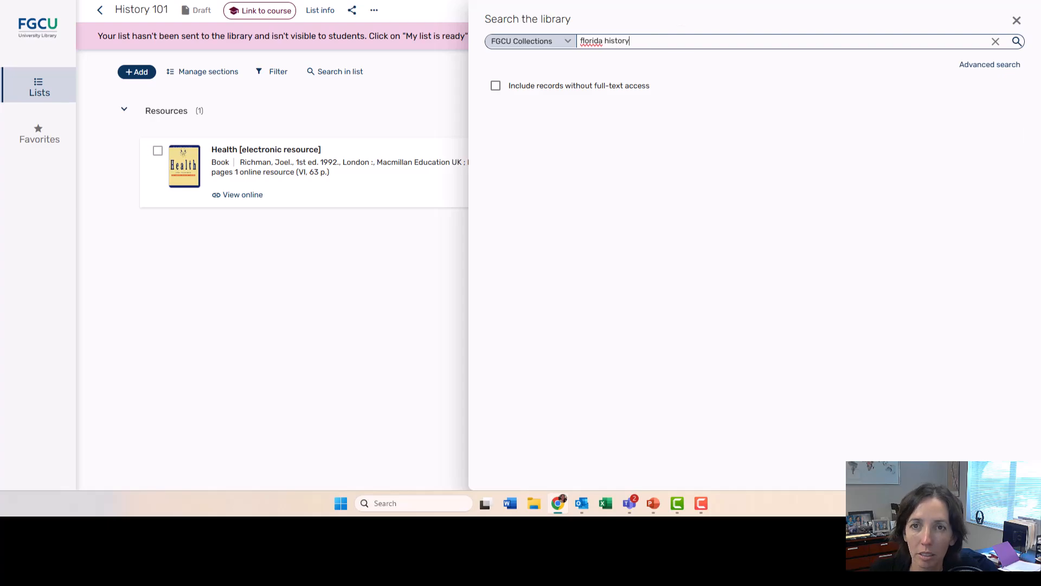
pyautogui.click(1015, 43)
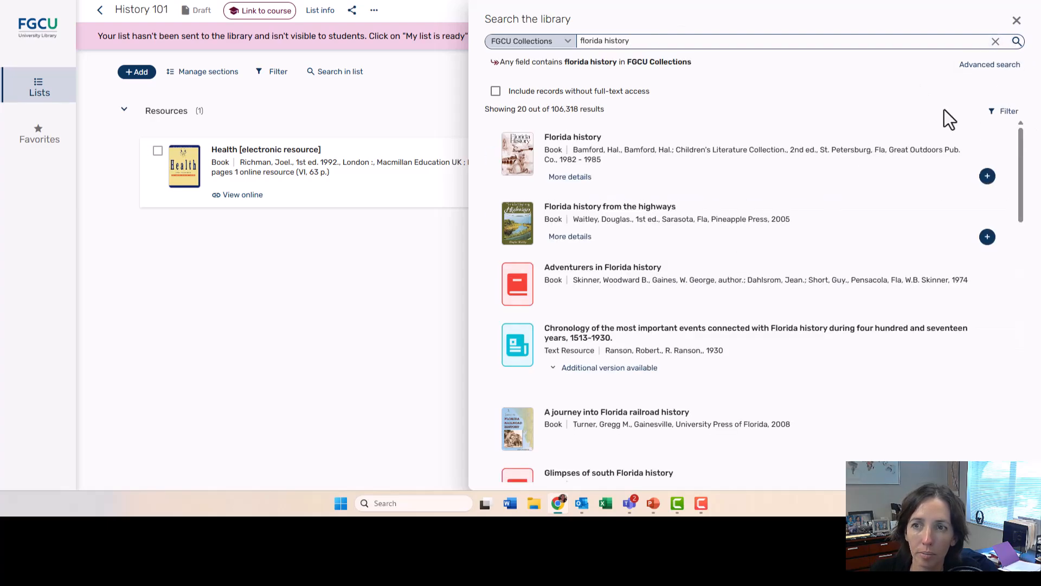
pyautogui.click(1003, 111)
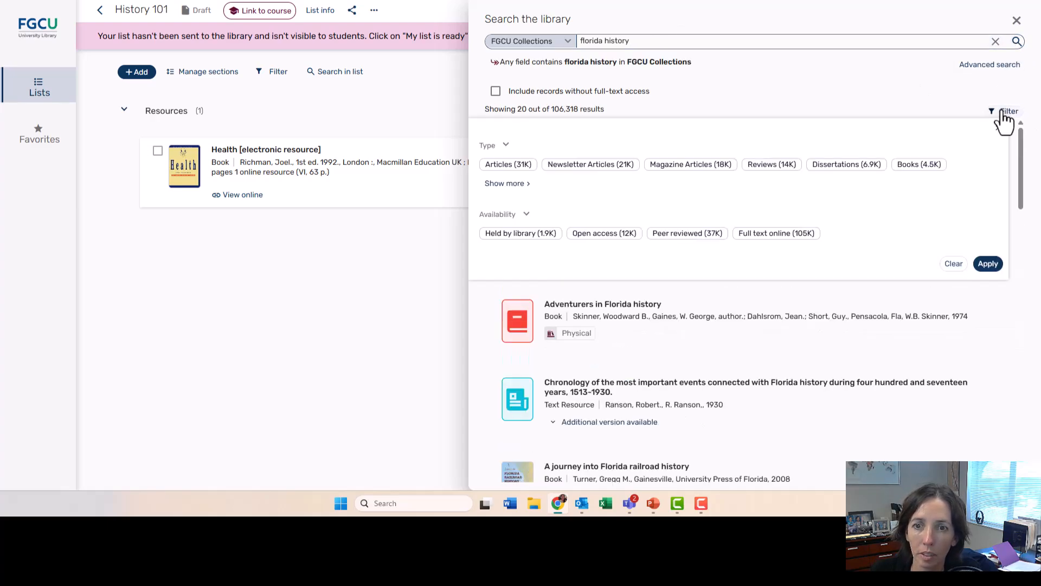
pyautogui.click(517, 167)
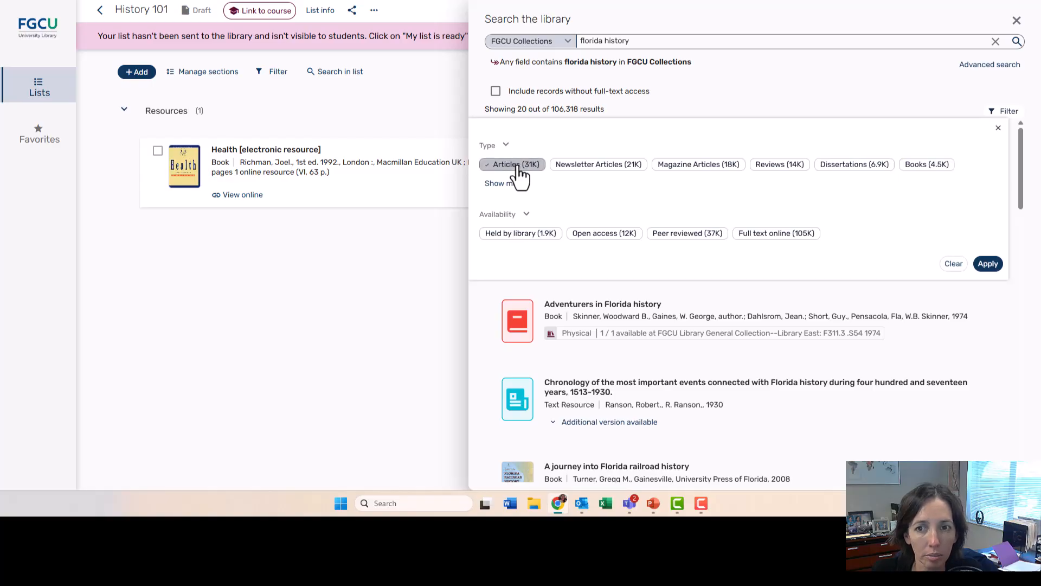
pyautogui.click(987, 266)
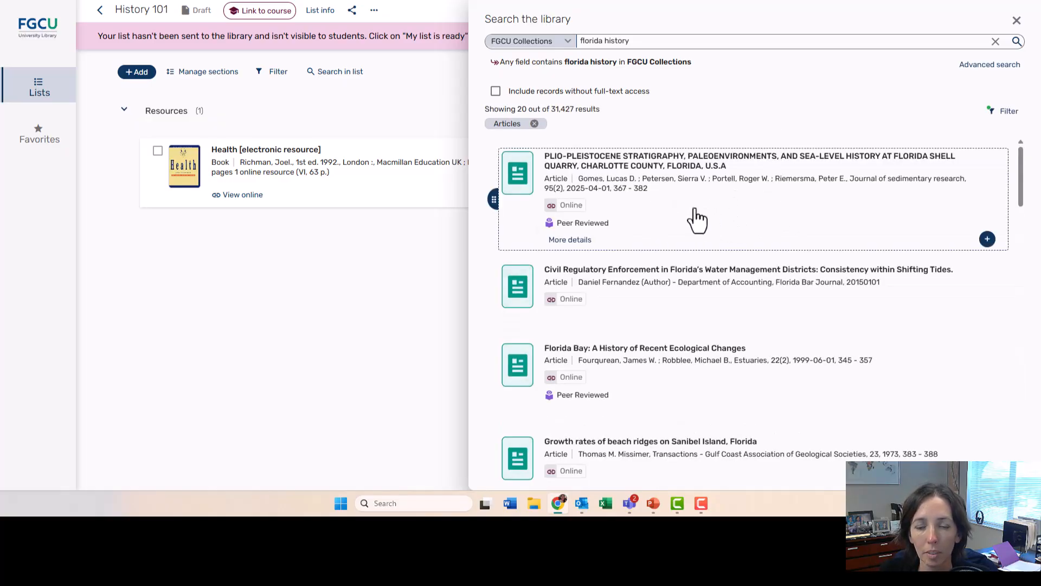
# Step: Add the article "Florida Bay: A History of Recent Ecological Changes" to the Resources section and close the library search
pyautogui.scroll(-2, 699, 278)
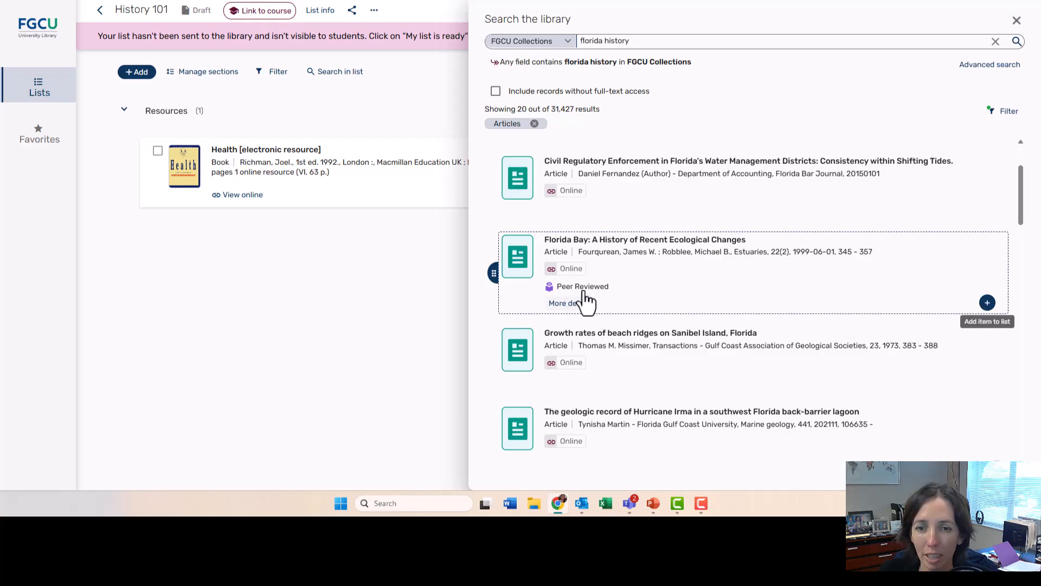
pyautogui.click(988, 304)
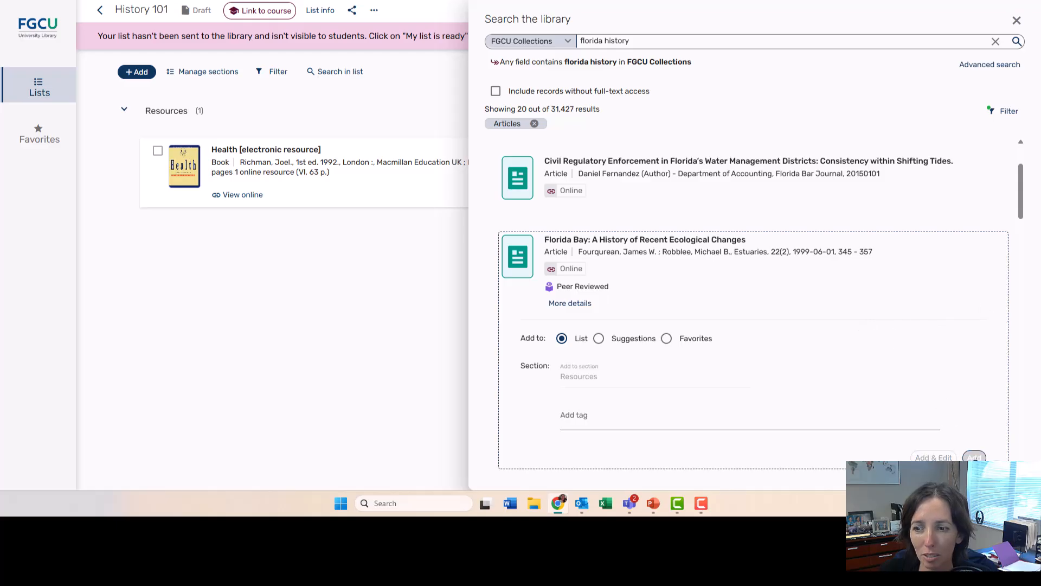
pyautogui.click(975, 457)
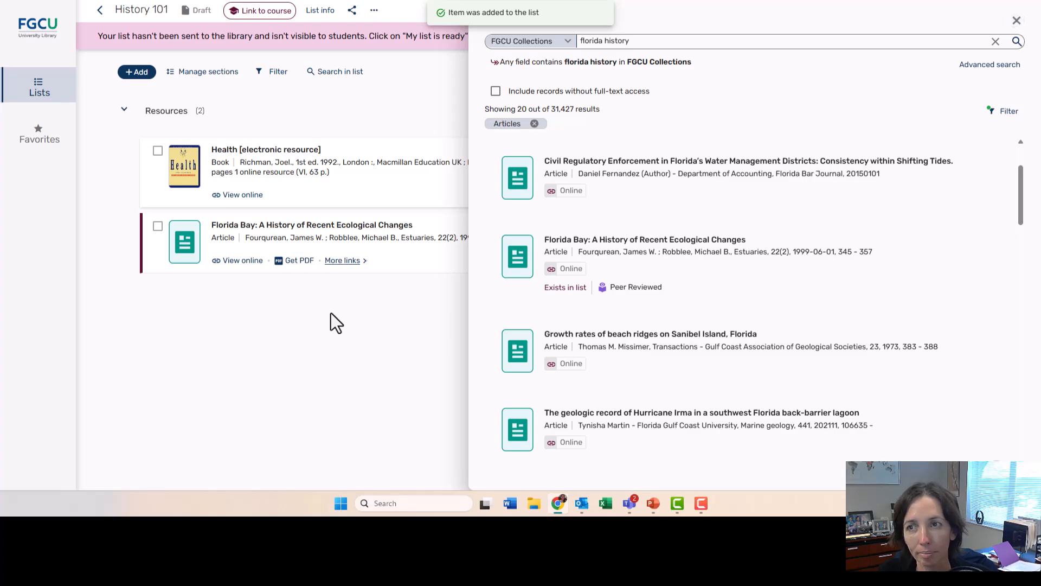
pyautogui.click(1018, 22)
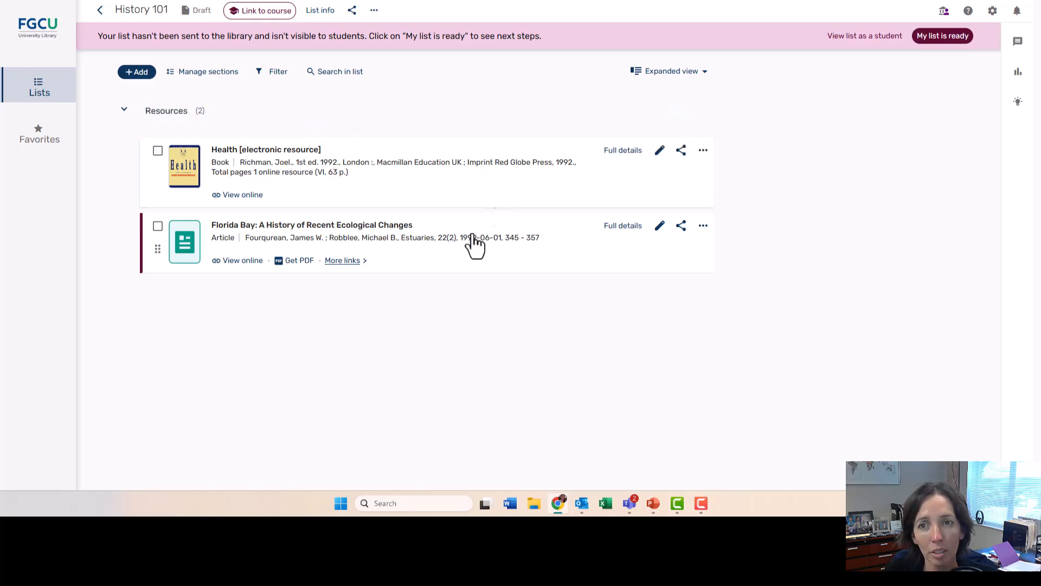
# Step: Start a manual entry of type Website with the title "Website title" and continue to its item details
pyautogui.click(148, 76)
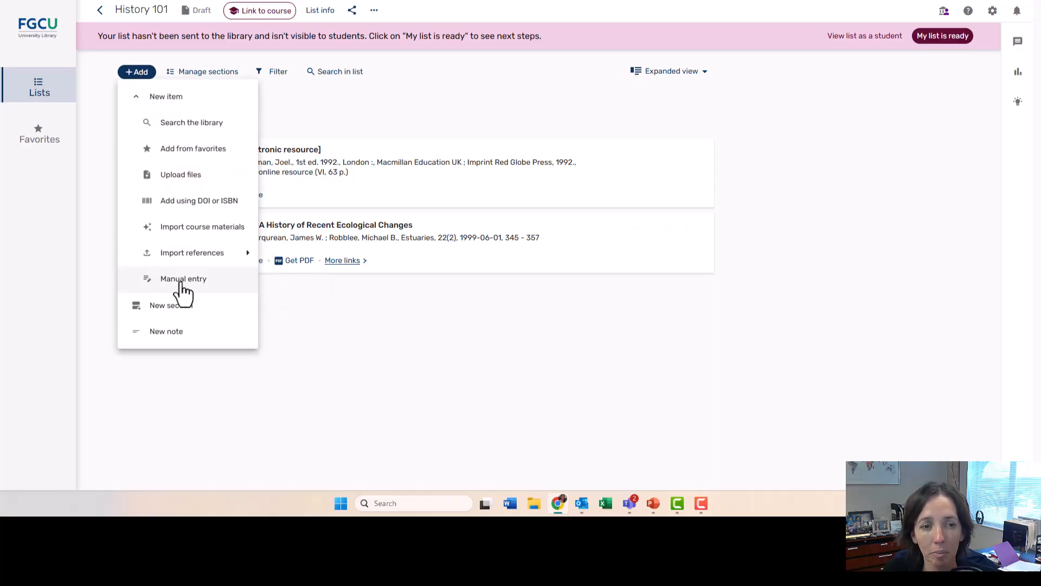
pyautogui.click(183, 279)
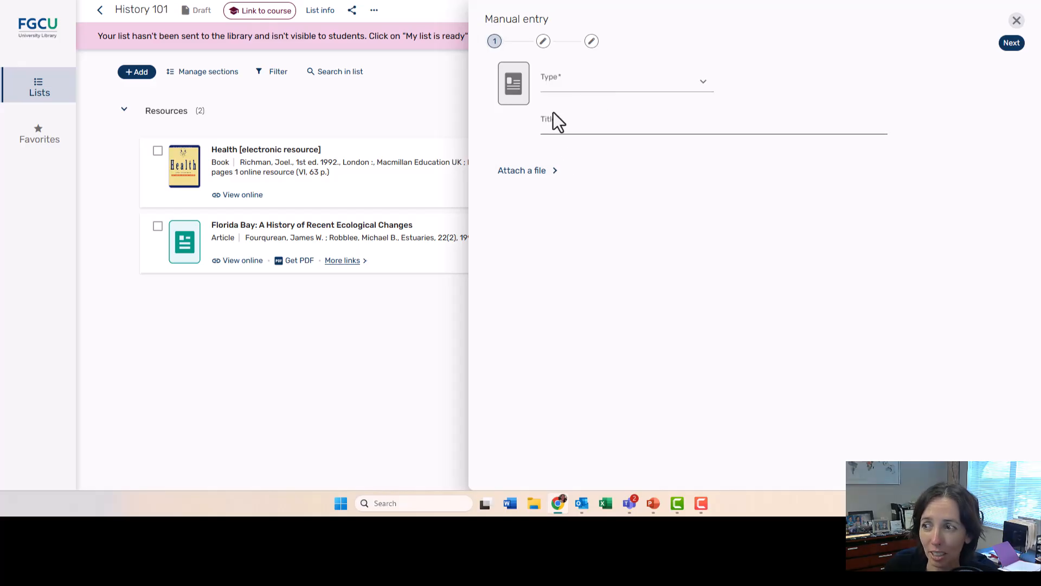
pyautogui.click(660, 81)
pyautogui.scroll(-3, 616, 181)
pyautogui.scroll(-2, 613, 182)
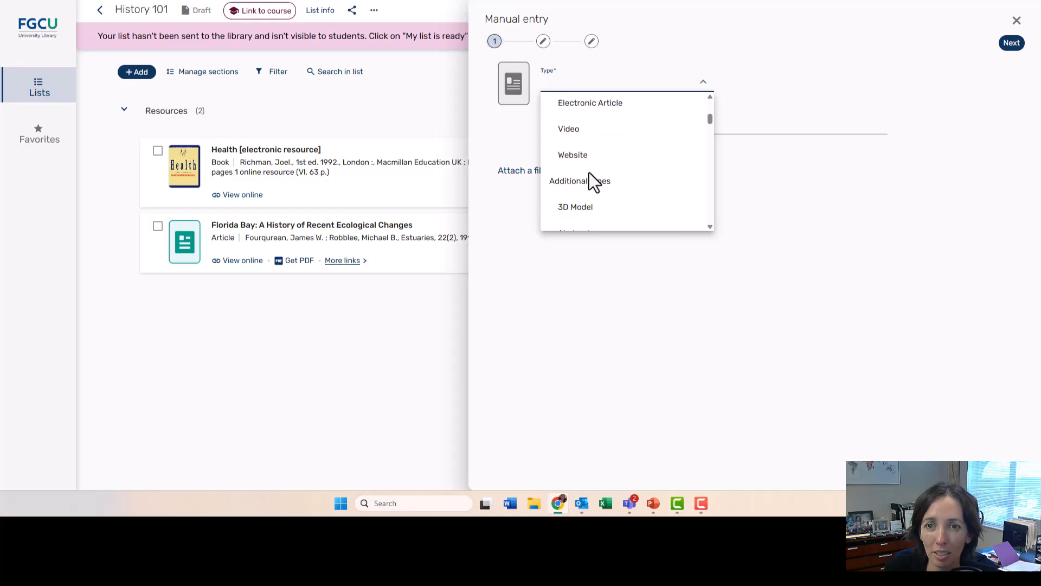
pyautogui.scroll(2, 591, 180)
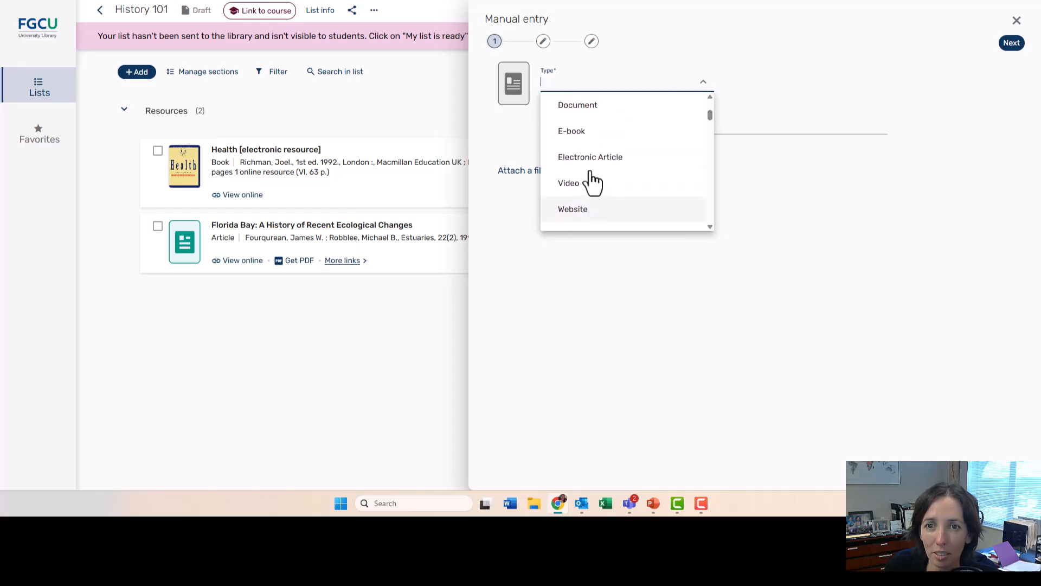
pyautogui.click(574, 216)
pyautogui.click(568, 125)
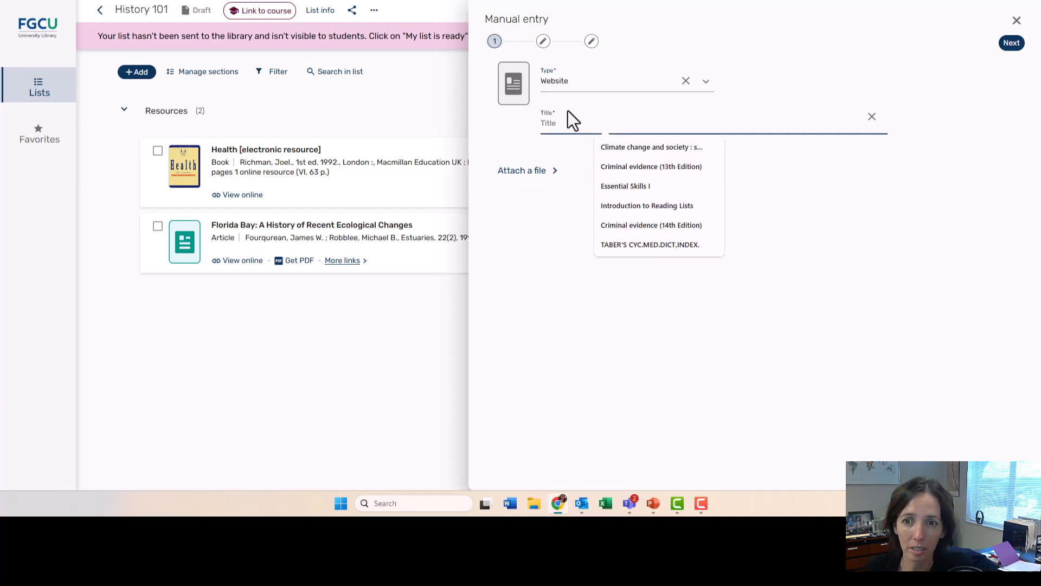
pyautogui.write('We')
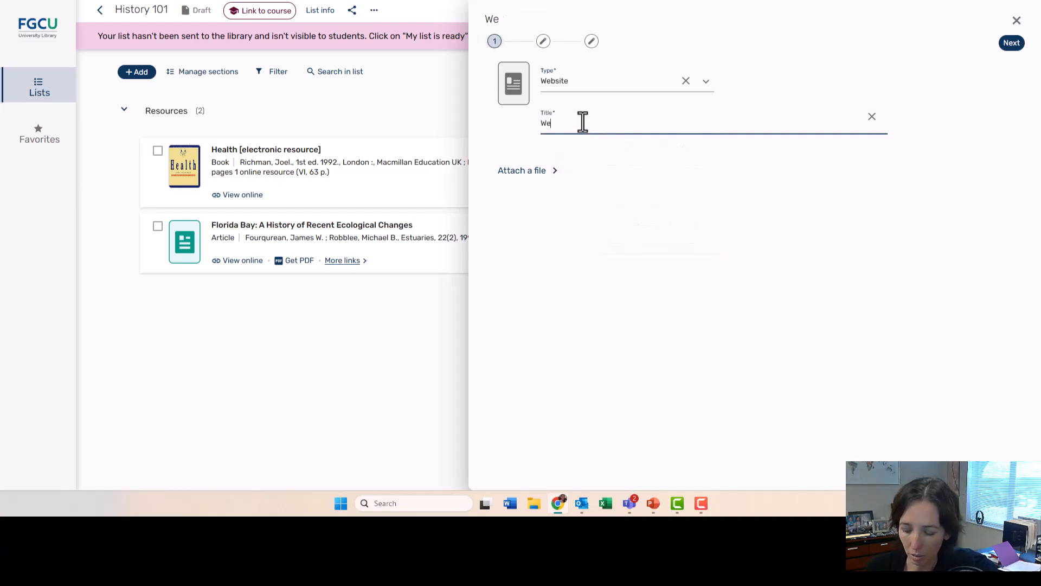
pyautogui.write('bsite title')
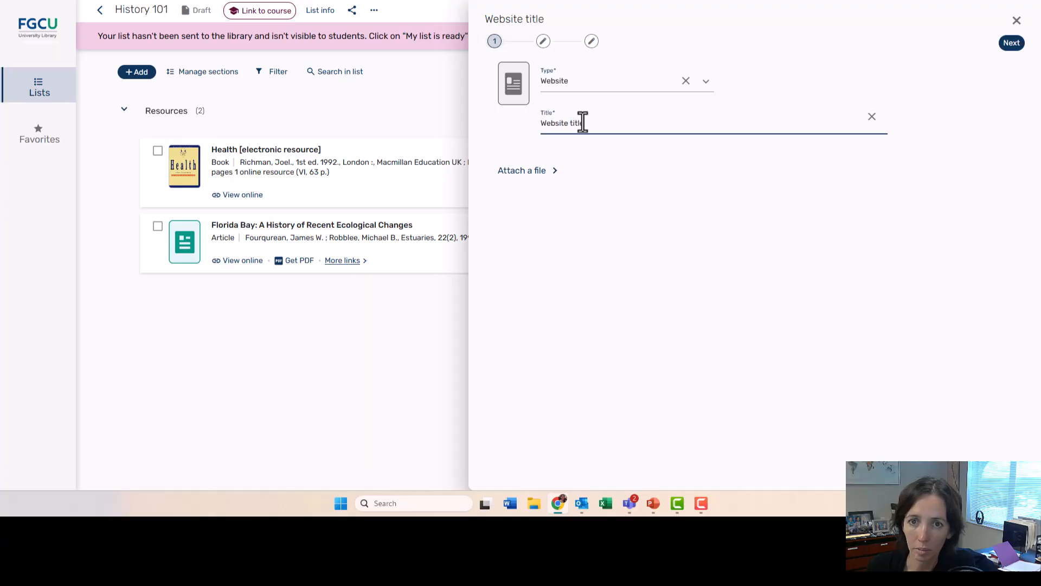
pyautogui.click(1012, 44)
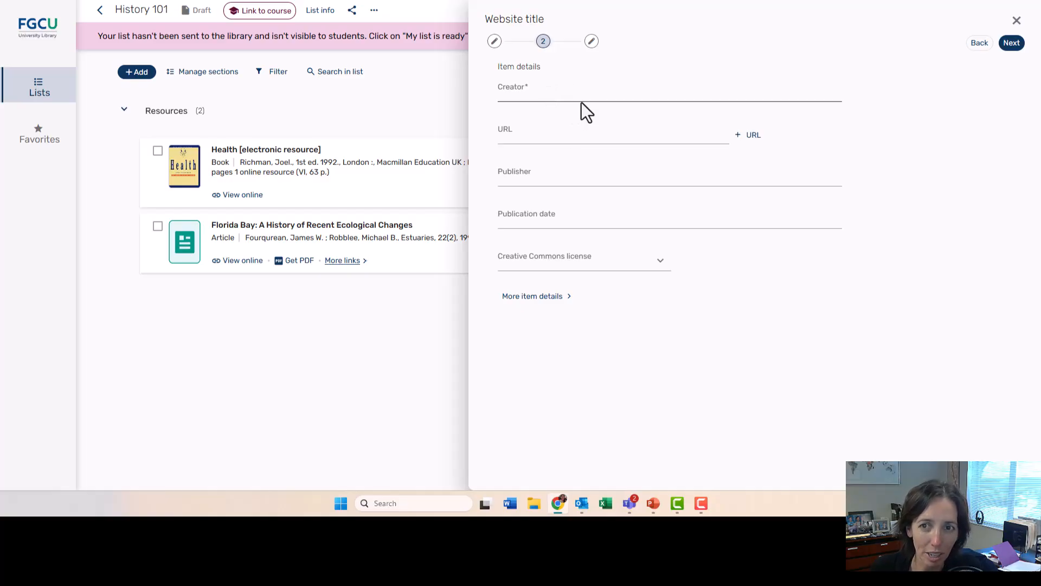
# Step: Return to the manual entry's first page and change the item type to Article
pyautogui.click(980, 45)
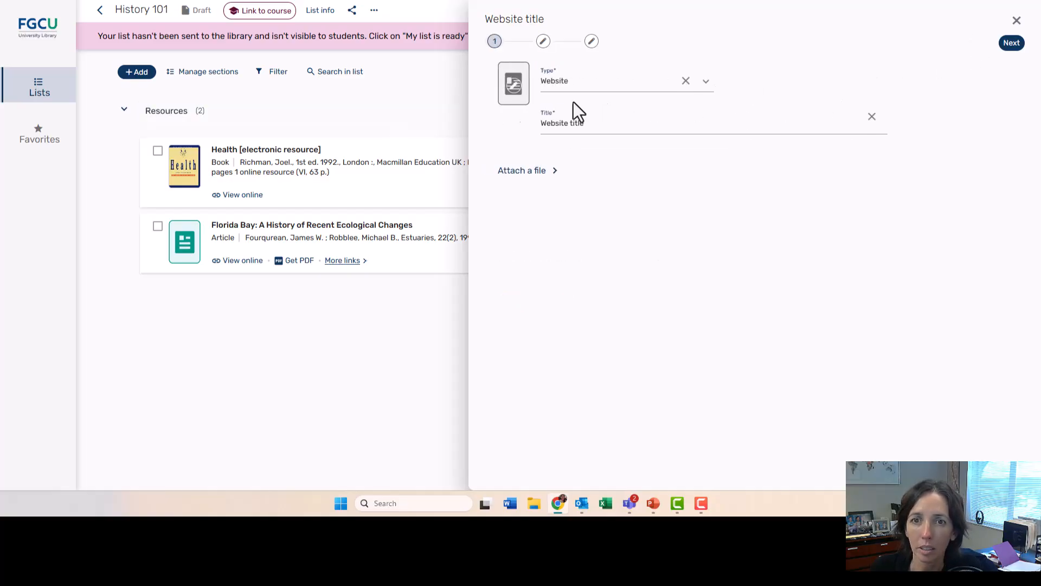
pyautogui.click(685, 81)
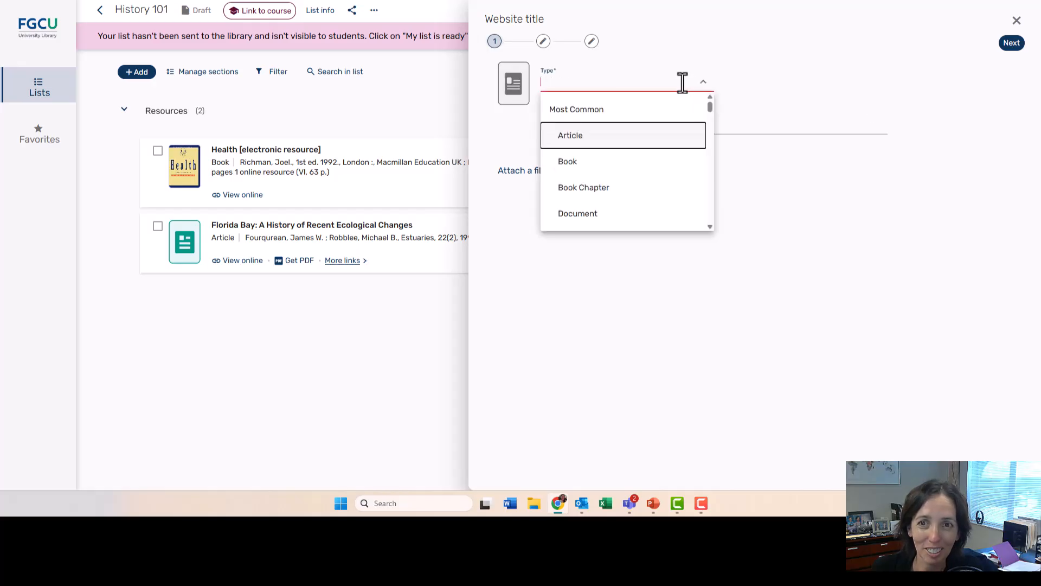
pyautogui.scroll(-2, 609, 179)
pyautogui.scroll(2, 594, 144)
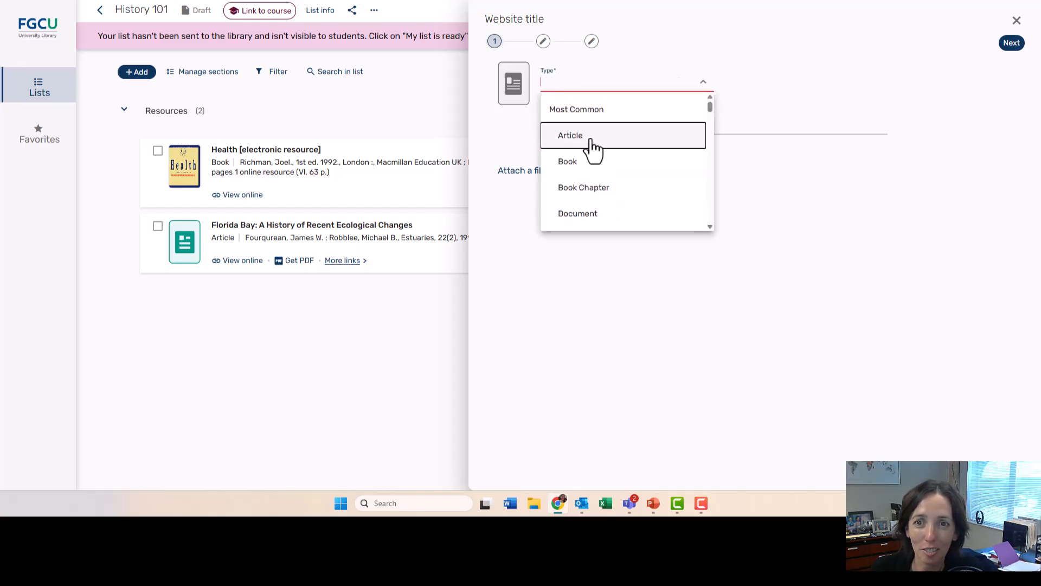
pyautogui.click(591, 144)
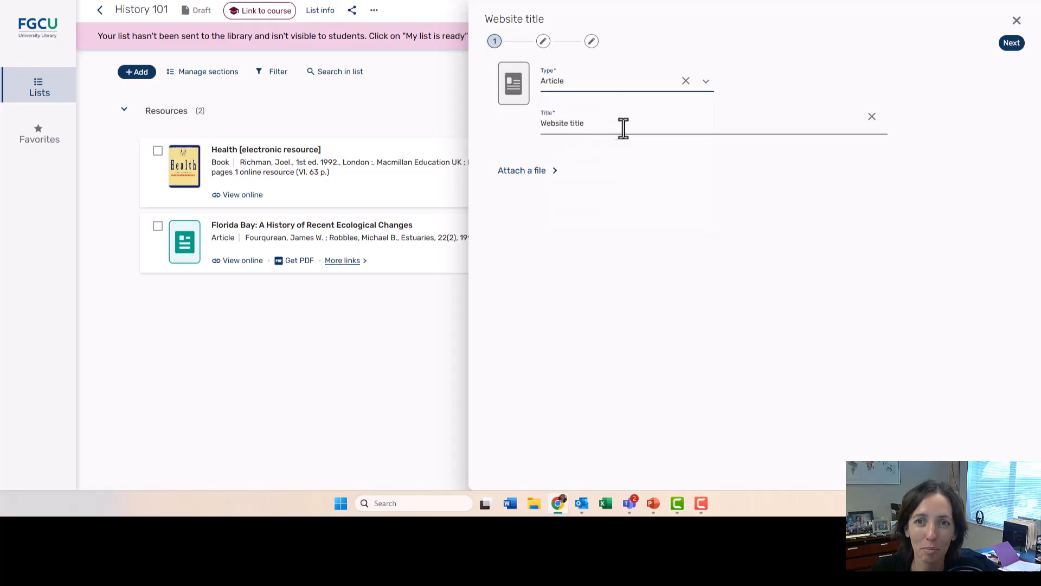
# Step: Retitle the manual entry "Article", and show its file attachment area before closing the form without saving
pyautogui.click(567, 128)
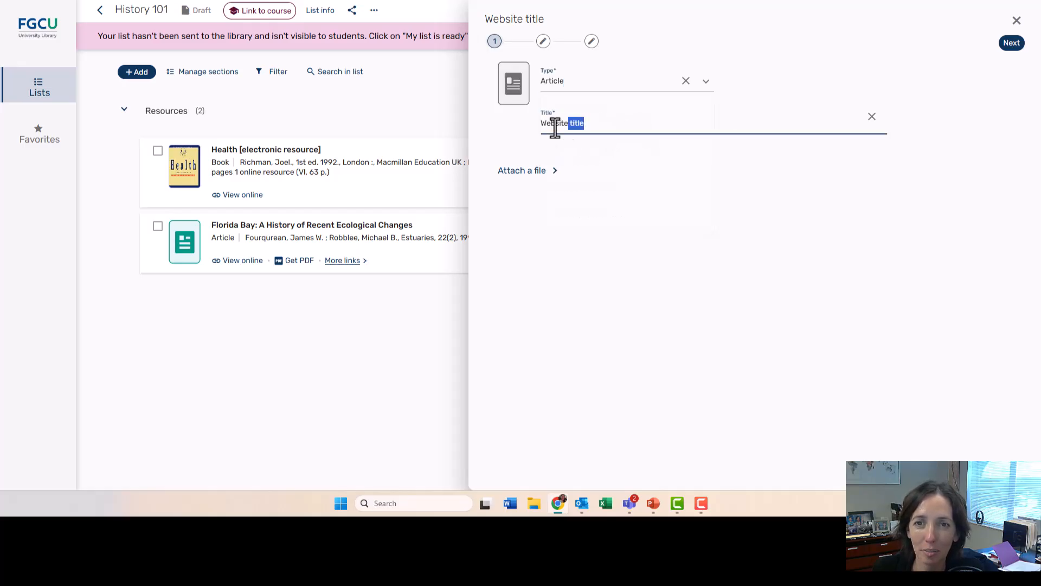
pyautogui.hotkey('ctrl', 'a')
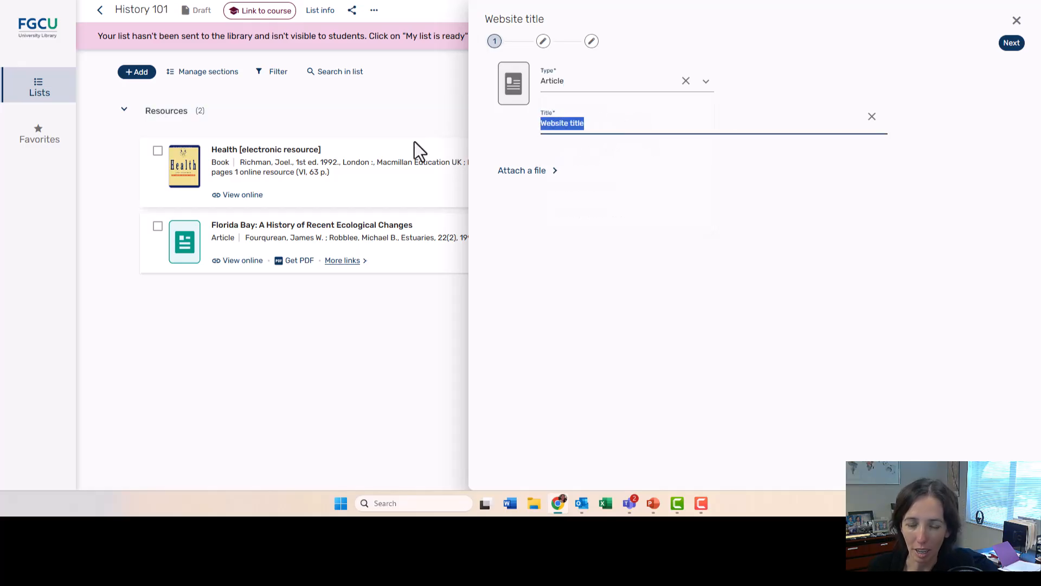
pyautogui.write('ARtic')
pyautogui.press('BackSpace')
pyautogui.press('BackSpace')
pyautogui.press('BackSpace')
pyautogui.press('BackSpace')
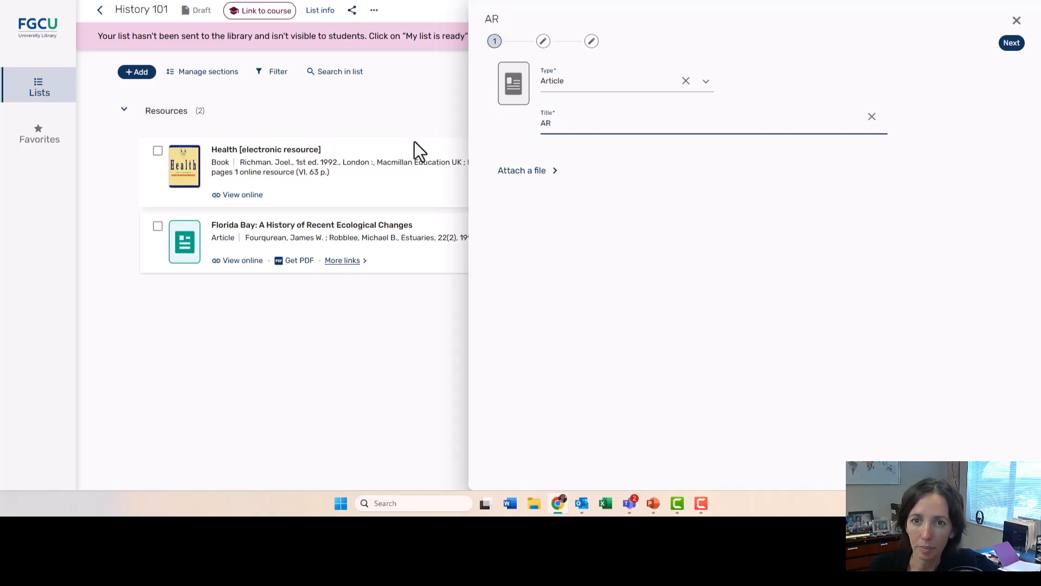
pyautogui.write('rtcile')
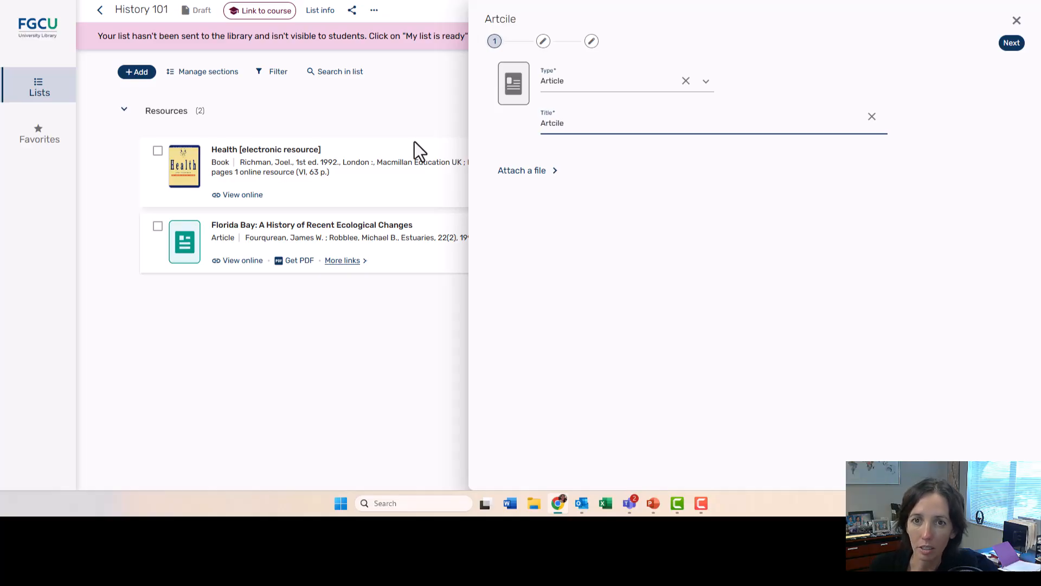
pyautogui.press('BackSpace')
pyautogui.press('BackSpace')
pyautogui.press('BackSpace')
pyautogui.press('BackSpace')
pyautogui.write('icle')
pyautogui.click(522, 174)
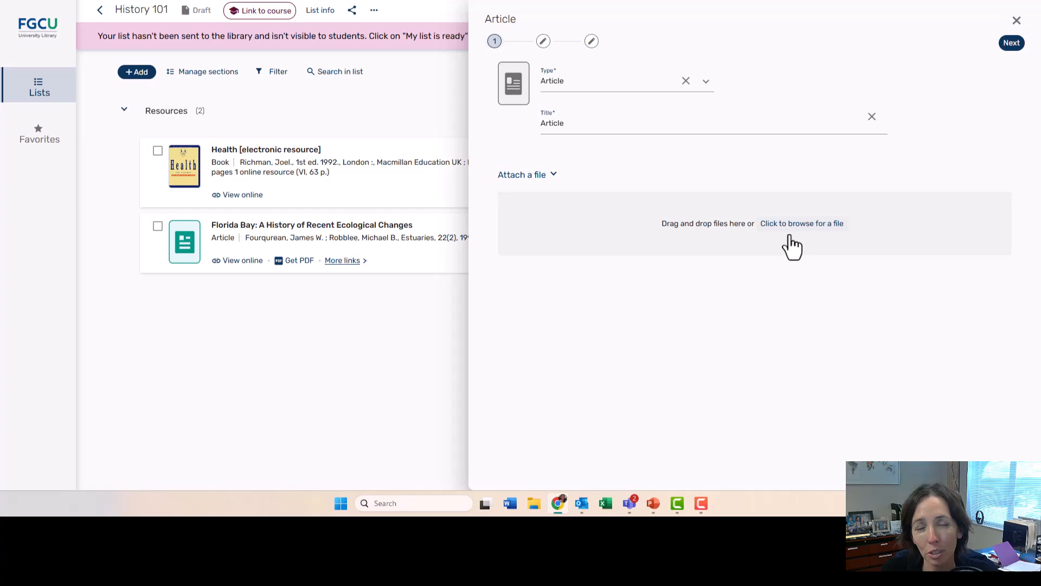
pyautogui.click(1016, 22)
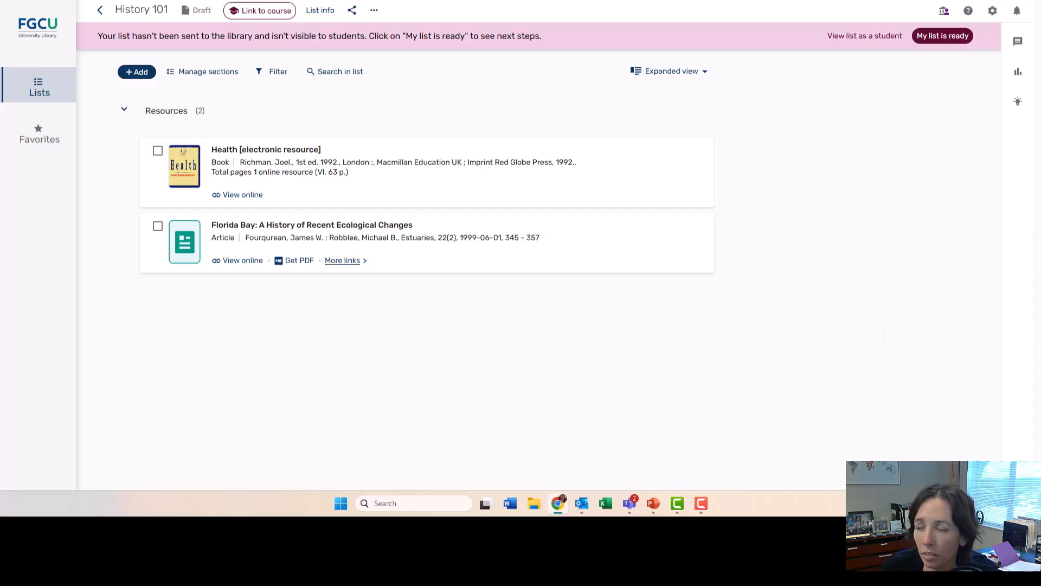
# Step: Switch to the PowerPoint slideshow and advance "How to DIY Course Reserves" to the slide highlighting personal copies of books, chapters and articles
pyautogui.click(652, 504)
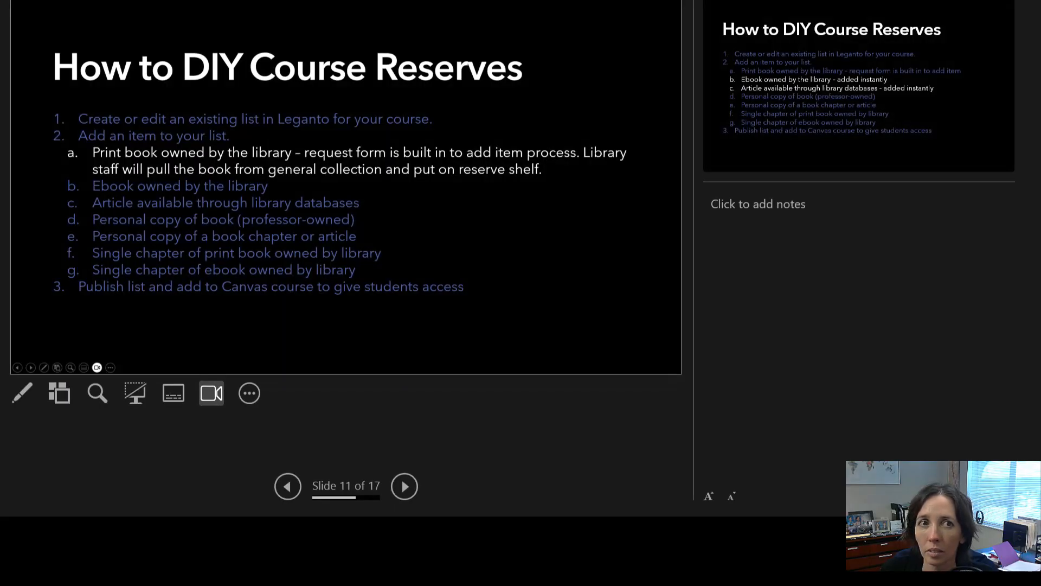
pyautogui.click(163, 0)
pyautogui.click(183, 1)
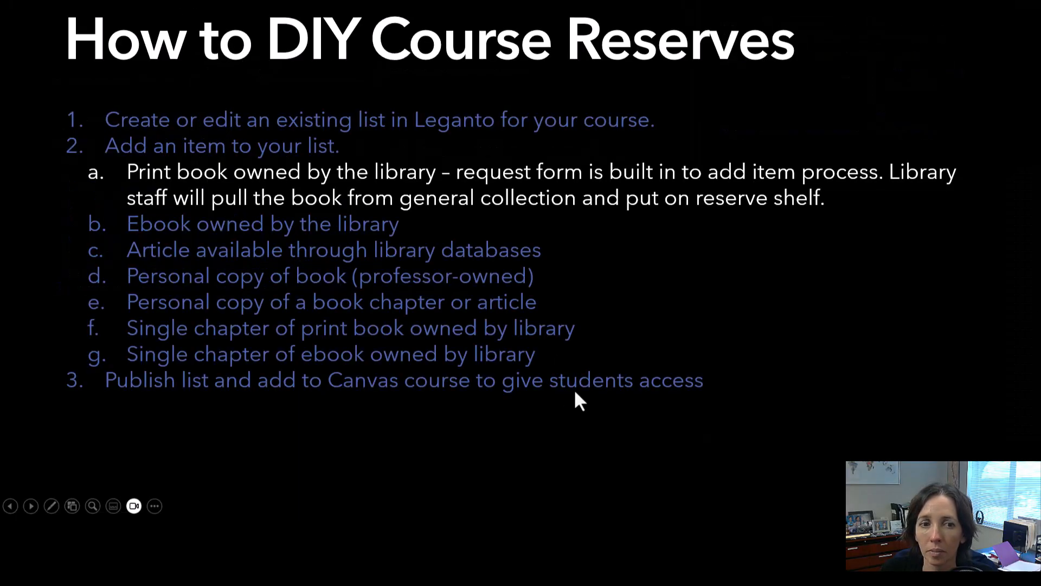
pyautogui.click(200, 218)
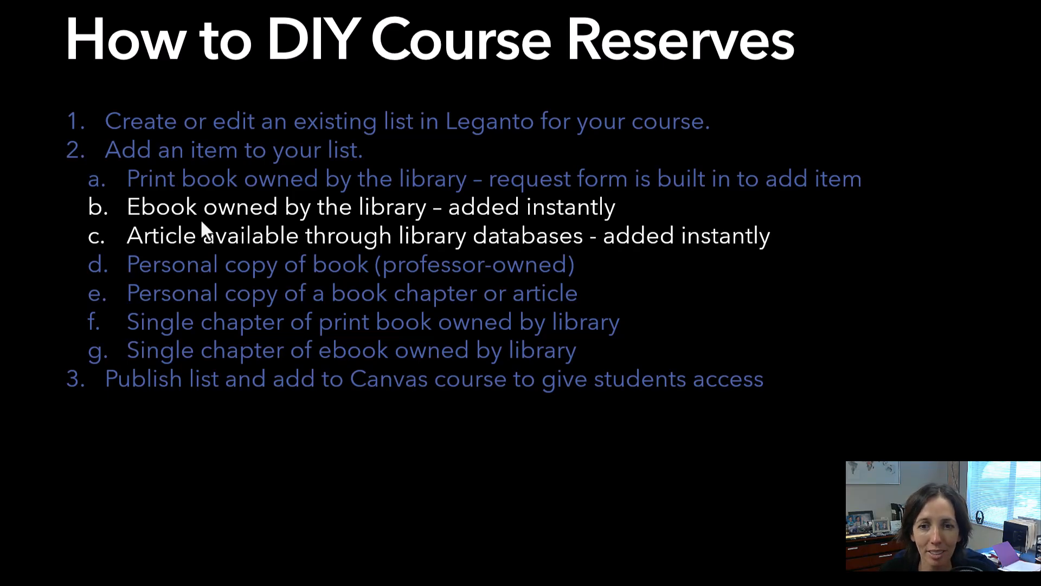
pyautogui.click(202, 221)
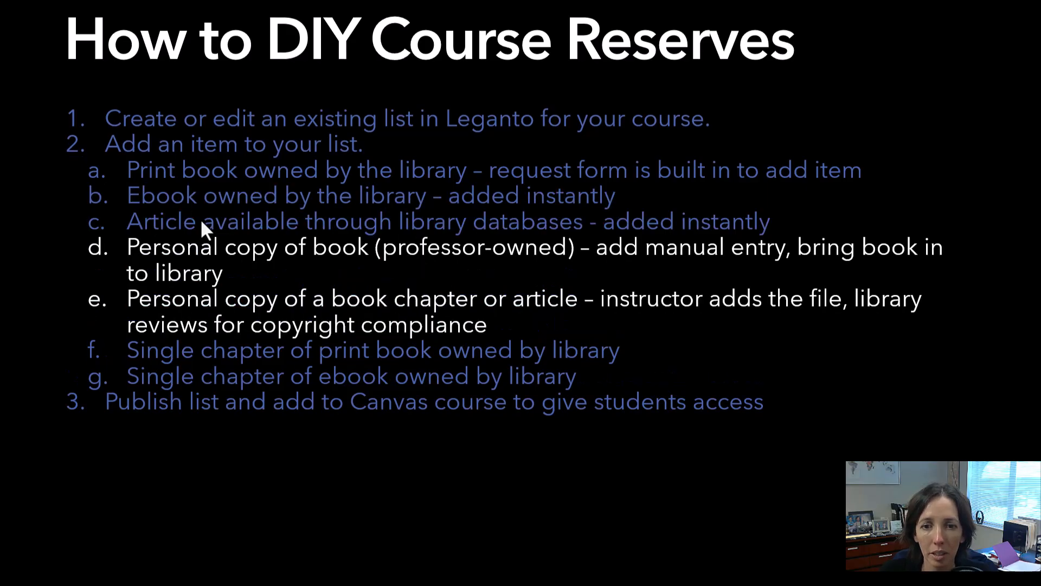
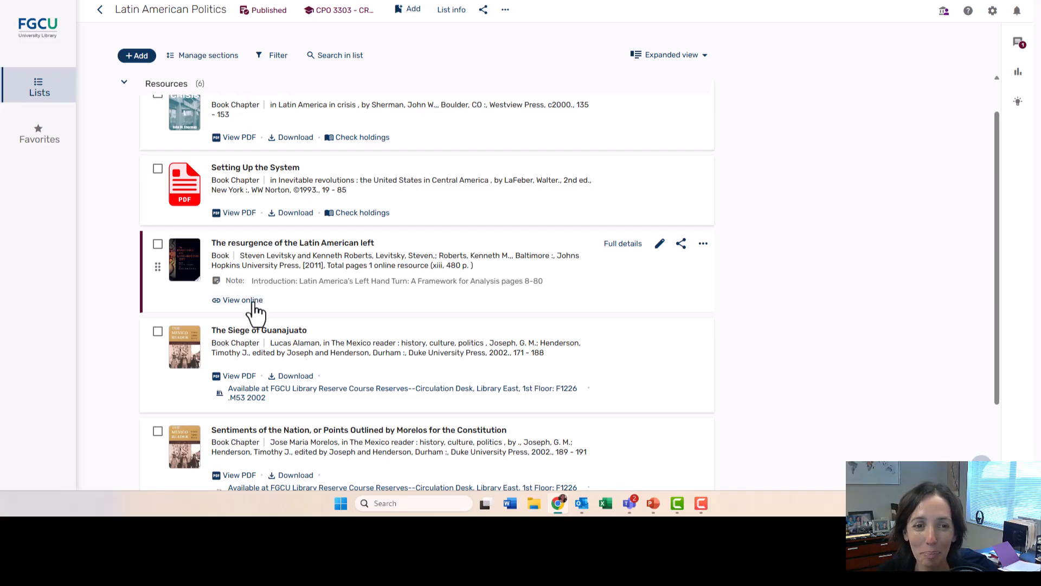
# Step: View "The resurgence of the Latin American left" online from the Latin American Politics list, and read through its Introduction chapter in Ebook Central
pyautogui.click(252, 302)
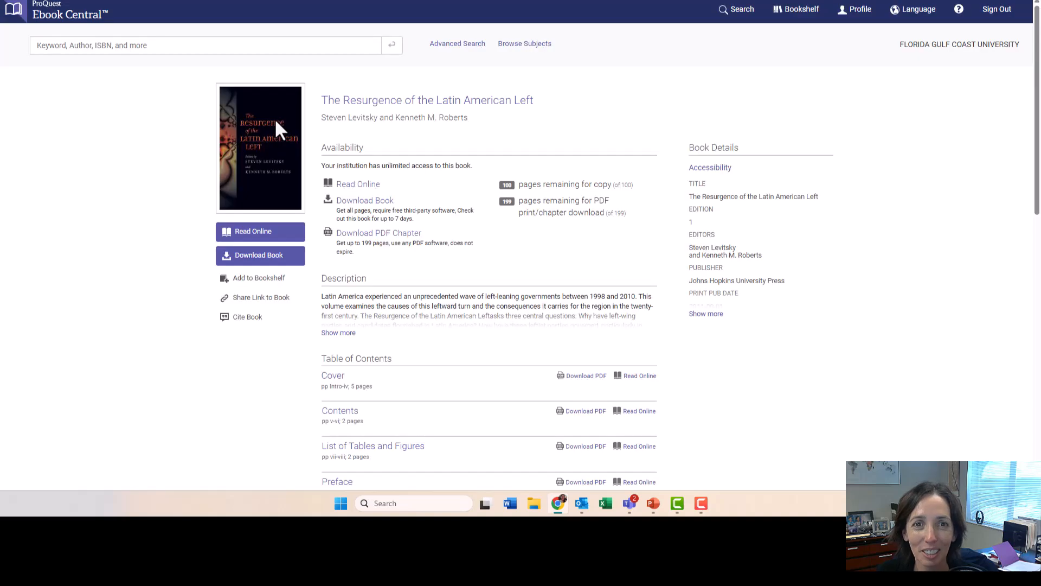
pyautogui.scroll(-4, 367, 222)
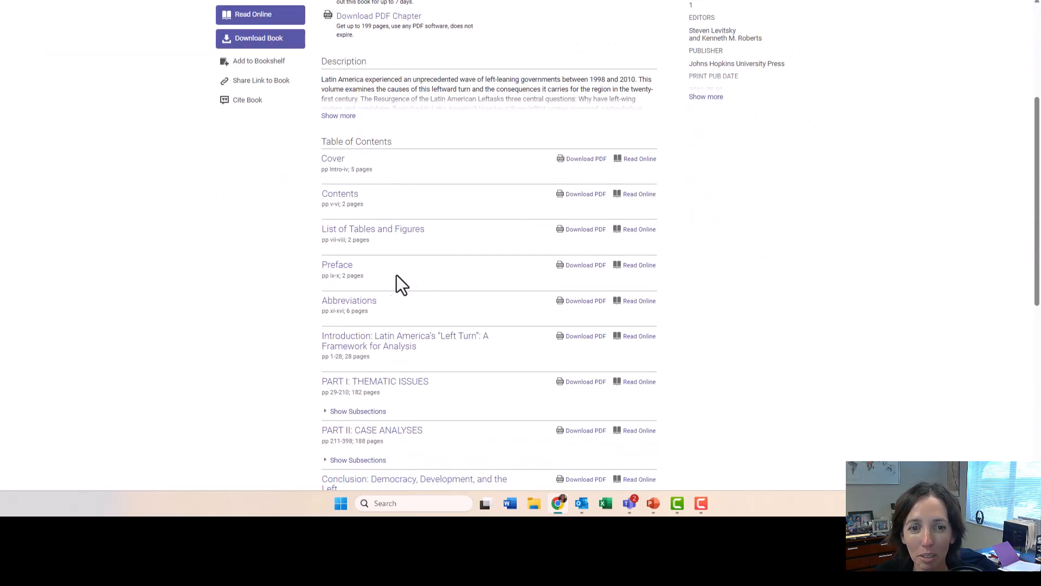
pyautogui.scroll(-1, 368, 315)
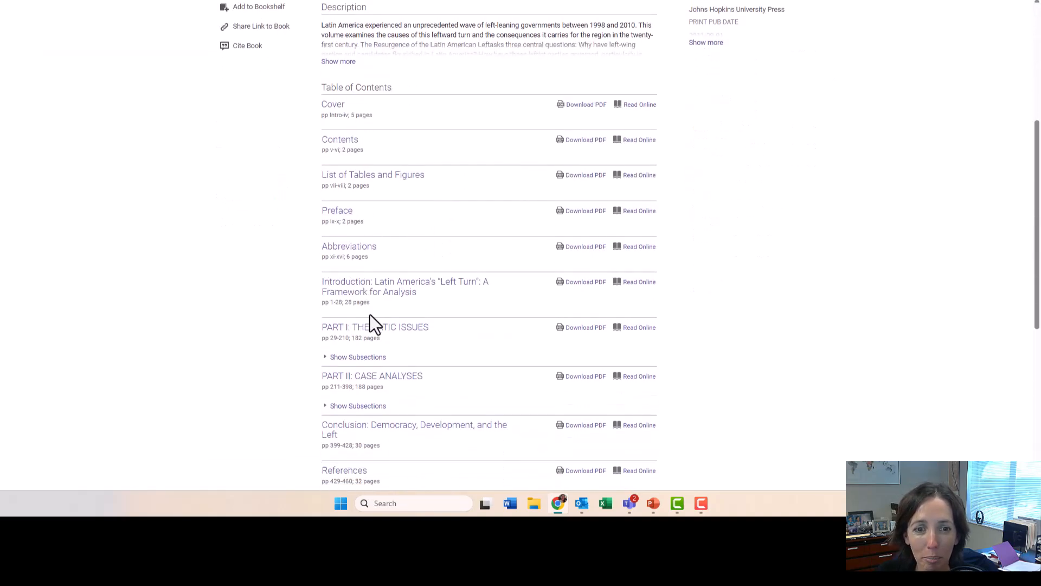
pyautogui.click(389, 293)
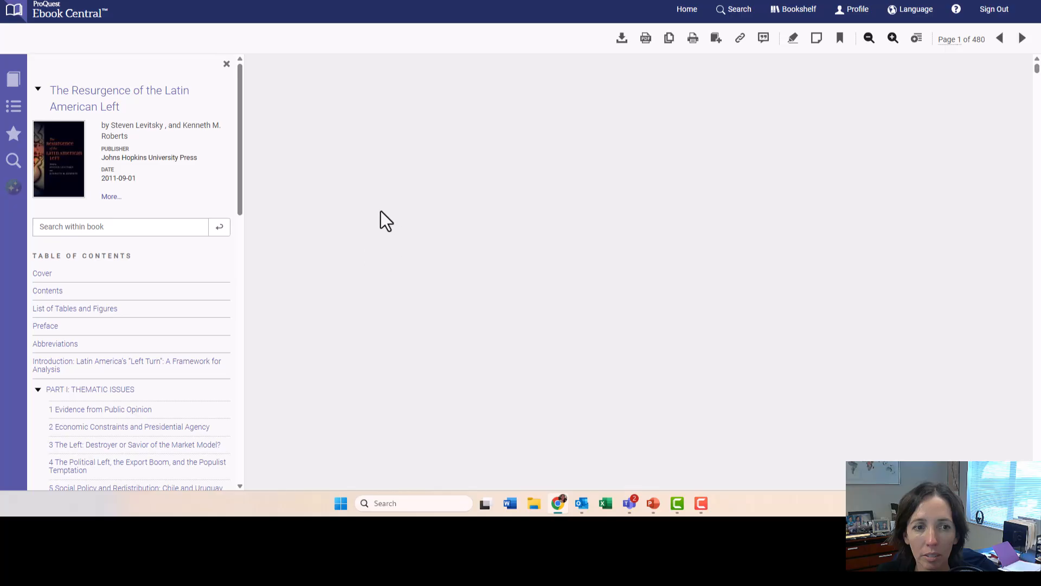
pyautogui.scroll(-4, 347, 244)
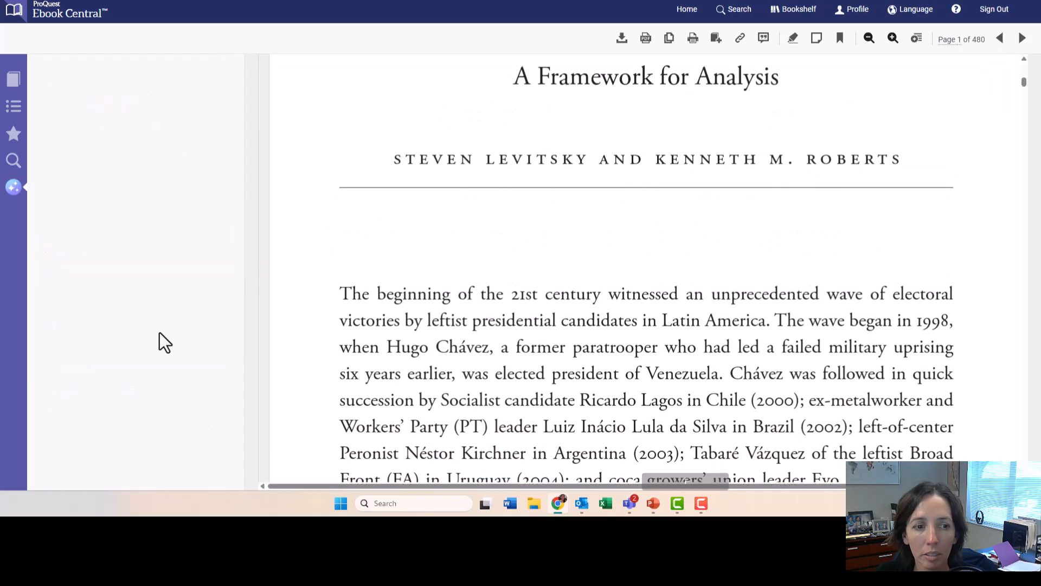
pyautogui.scroll(-6, 412, 254)
pyautogui.scroll(-5, 542, 263)
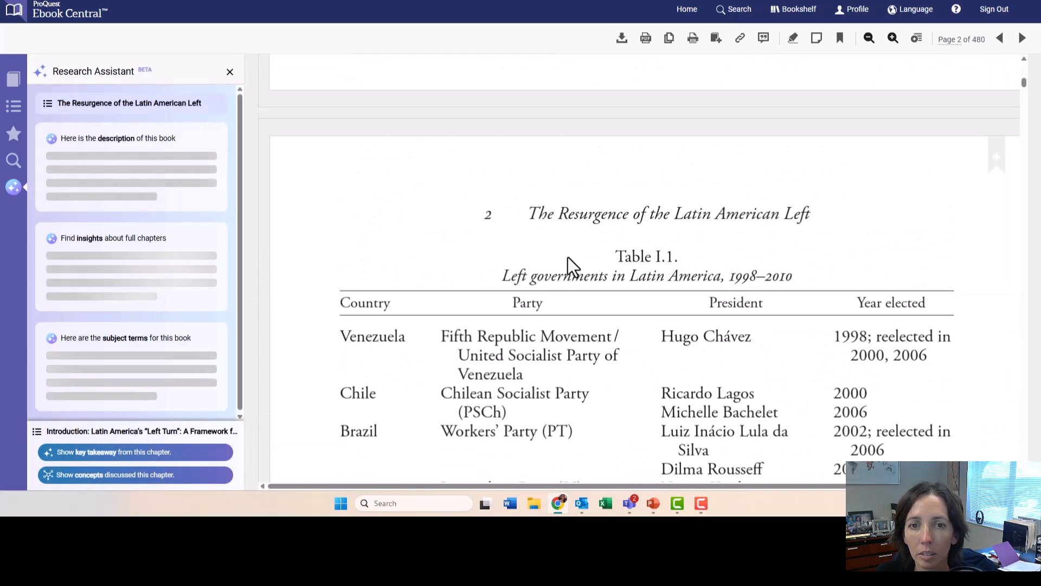
pyautogui.scroll(-8, 570, 257)
pyautogui.scroll(-8, 558, 253)
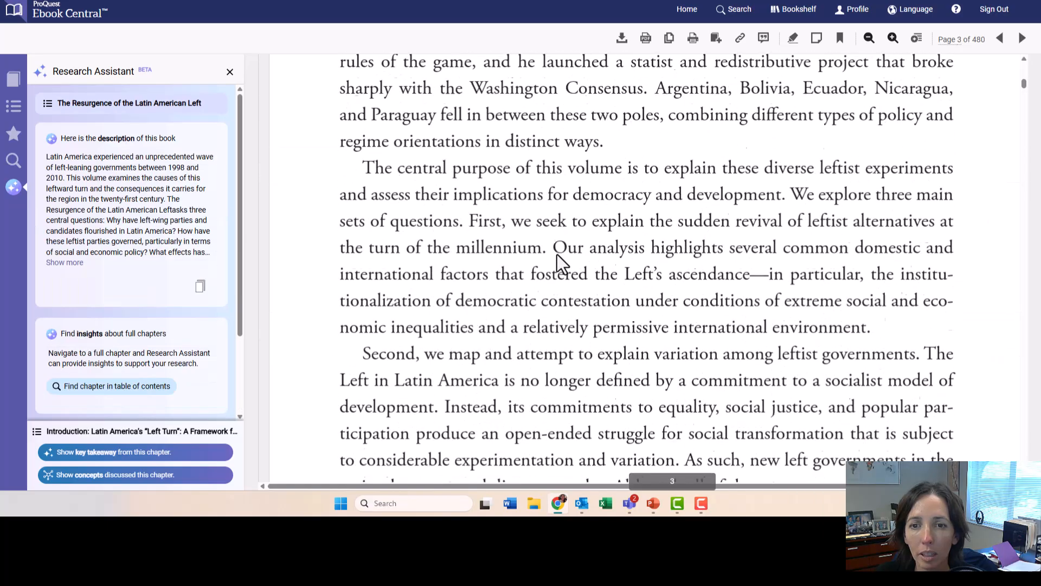
pyautogui.scroll(-10, 556, 256)
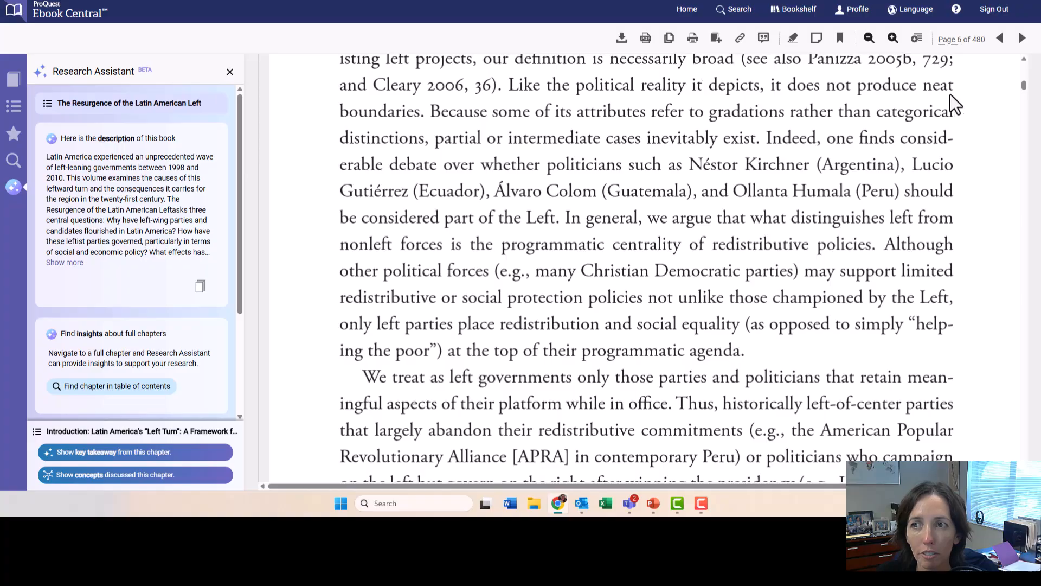
# Step: Go to page 8 of "The Resurgence of the Latin American Left" in Ebook Central and copy the share link to that page
pyautogui.click(1023, 39)
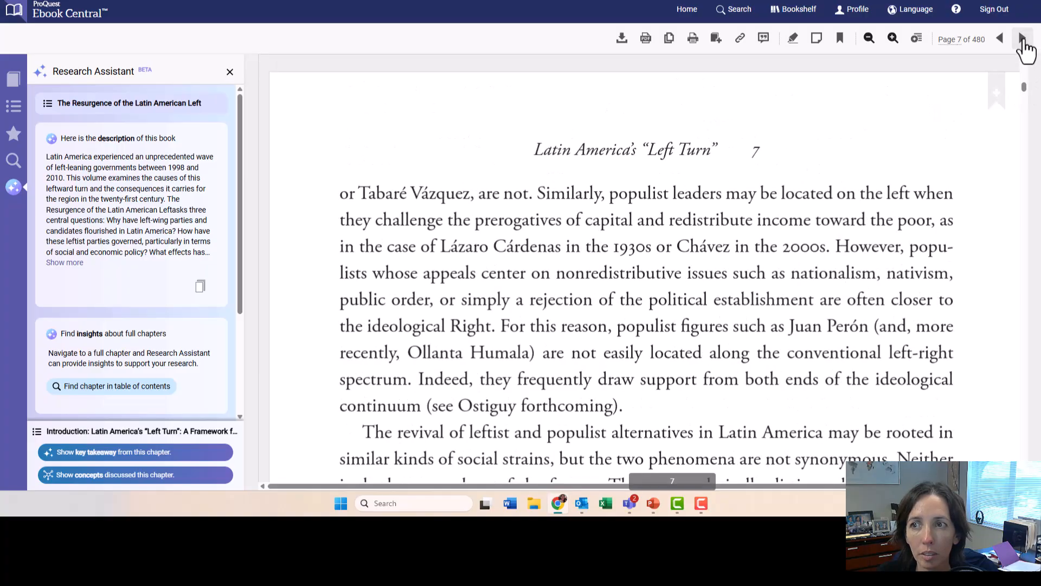
pyautogui.click(1022, 39)
pyautogui.scroll(-15, 494, 190)
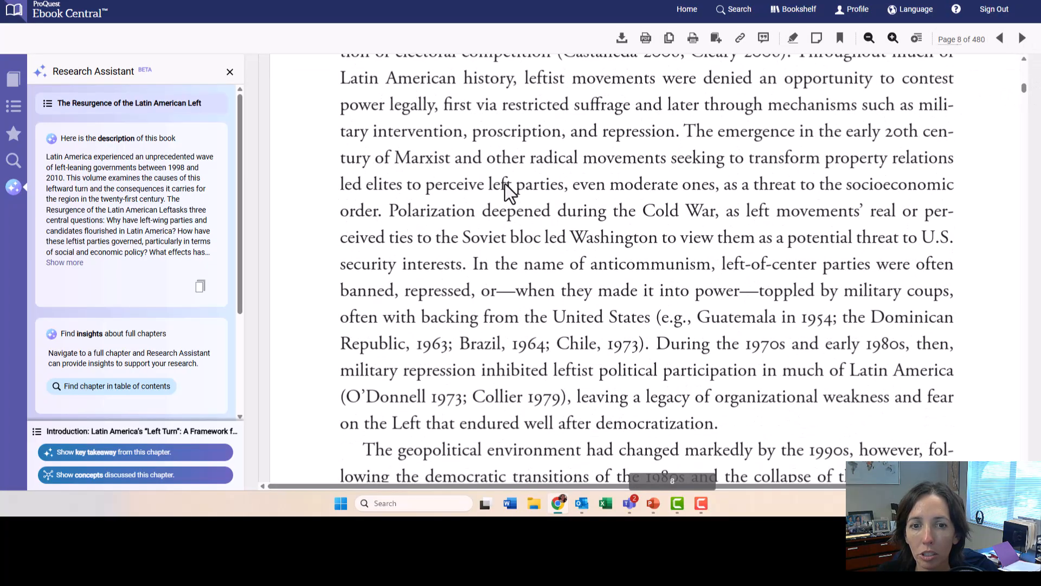
pyautogui.scroll(15, 513, 185)
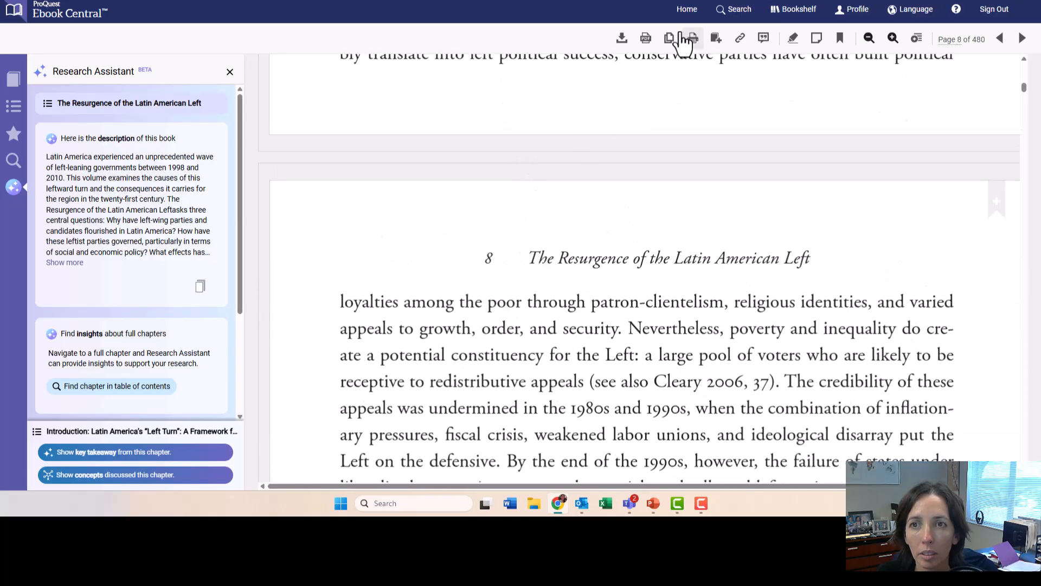
pyautogui.click(745, 44)
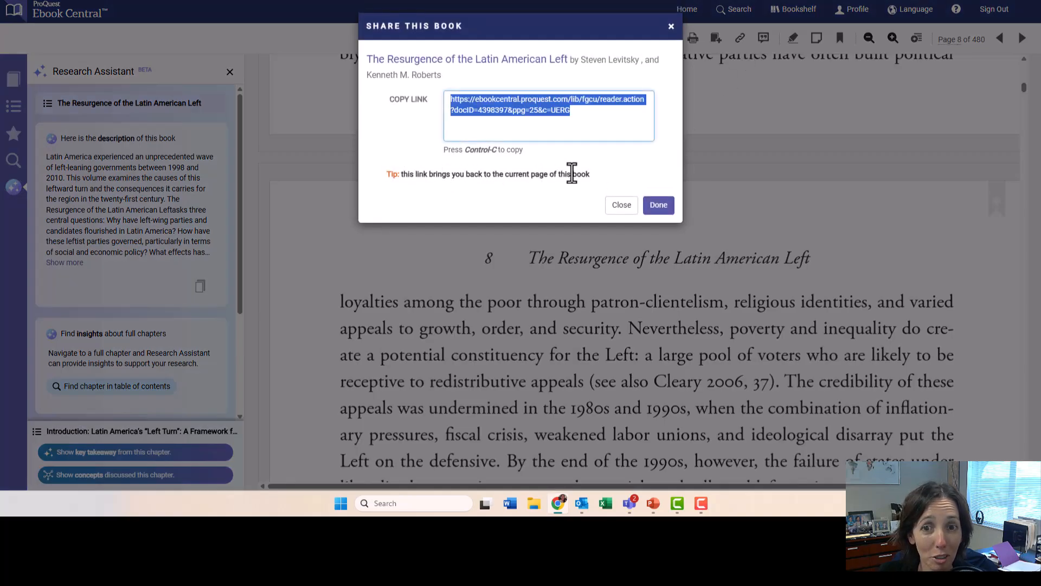
pyautogui.rightClick(538, 108)
pyautogui.click(572, 163)
pyautogui.click(620, 207)
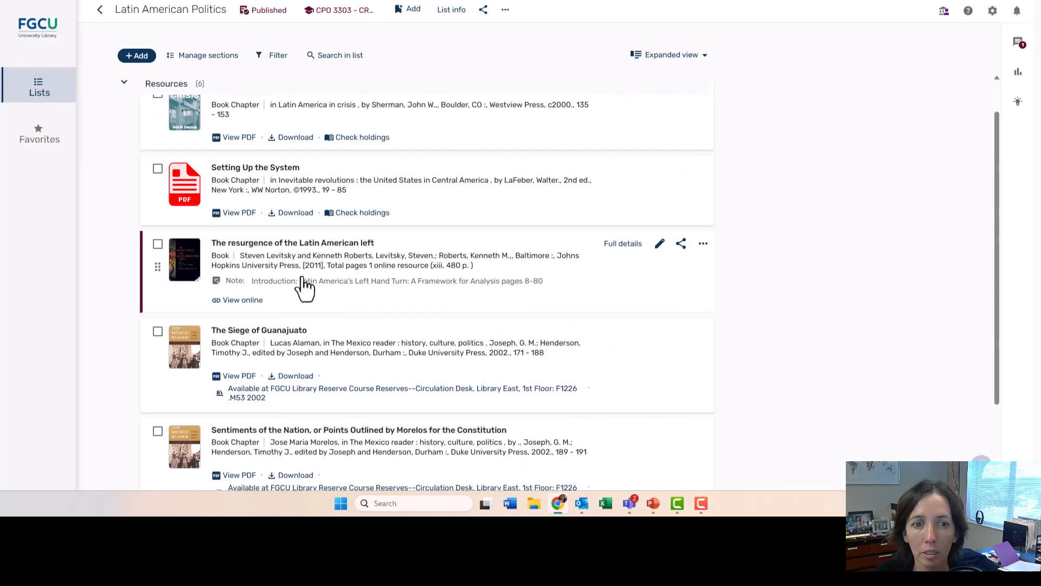
# Step: Try adding the copied page link as a second URL on "The resurgence of the Latin American left", and check the item's online view
pyautogui.click(660, 245)
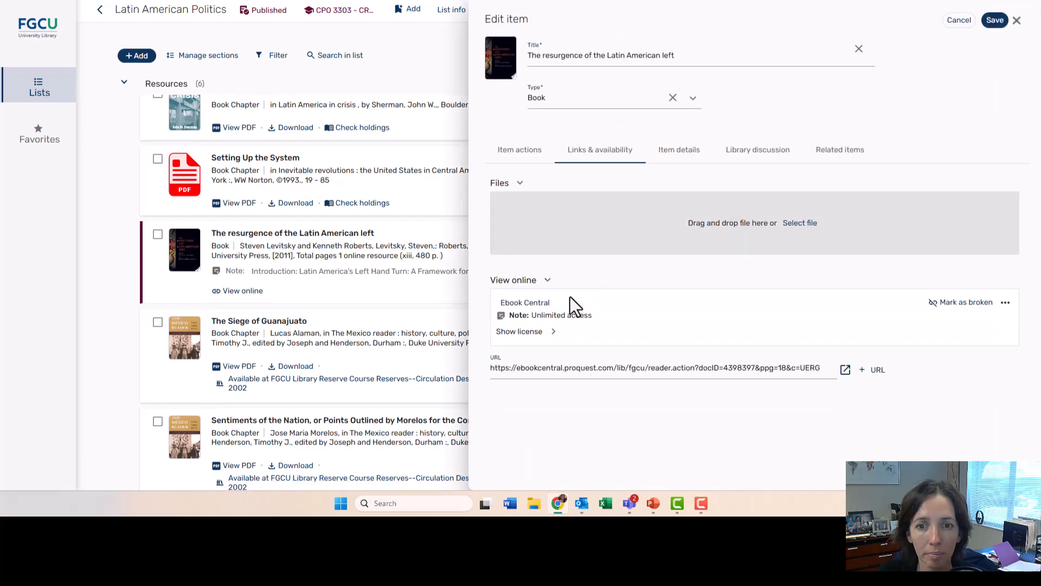
pyautogui.click(873, 370)
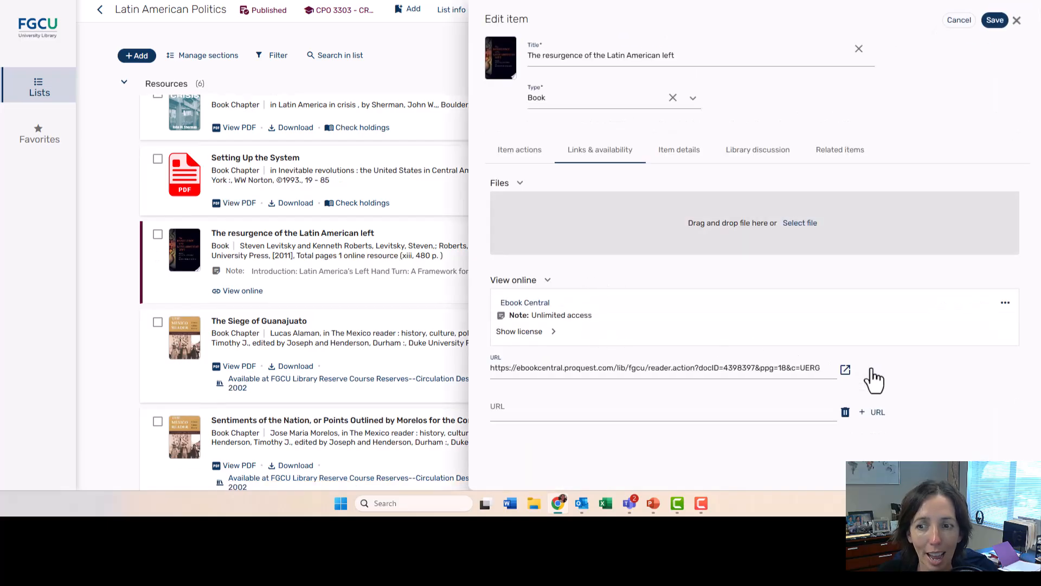
pyautogui.click(649, 414)
pyautogui.rightClick(650, 412)
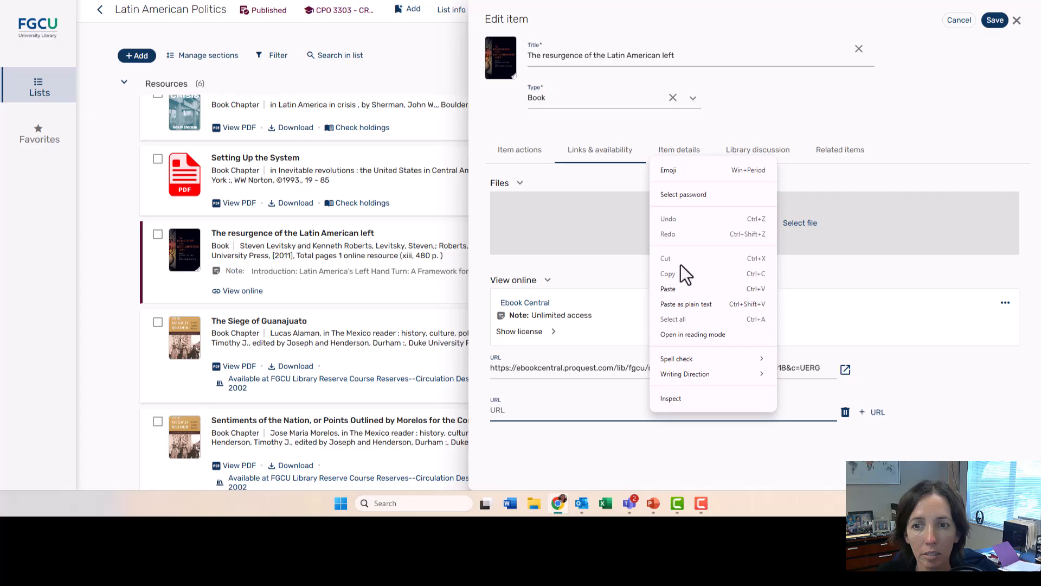
pyautogui.click(673, 290)
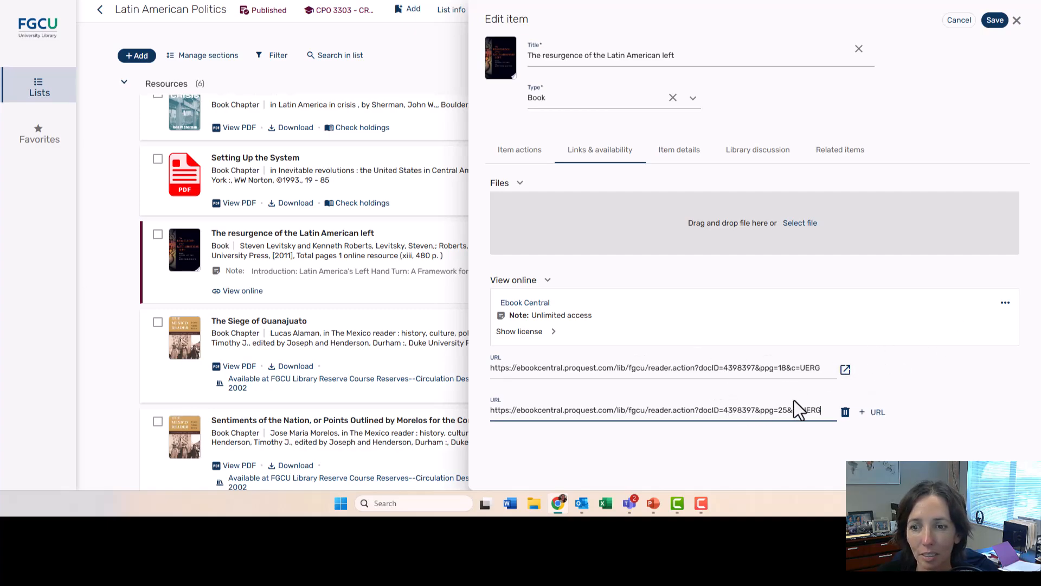
pyautogui.click(845, 415)
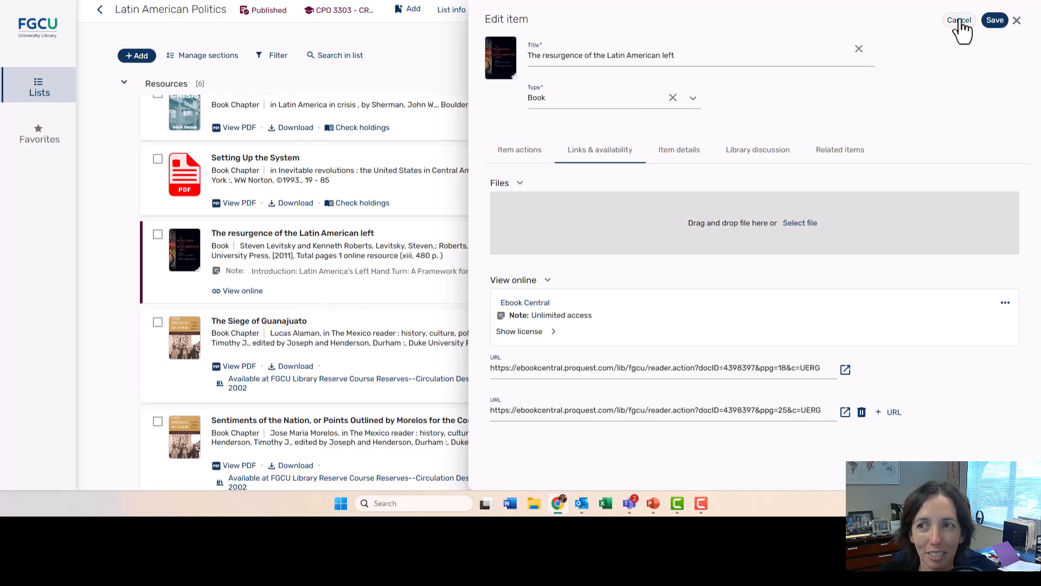
pyautogui.click(1016, 21)
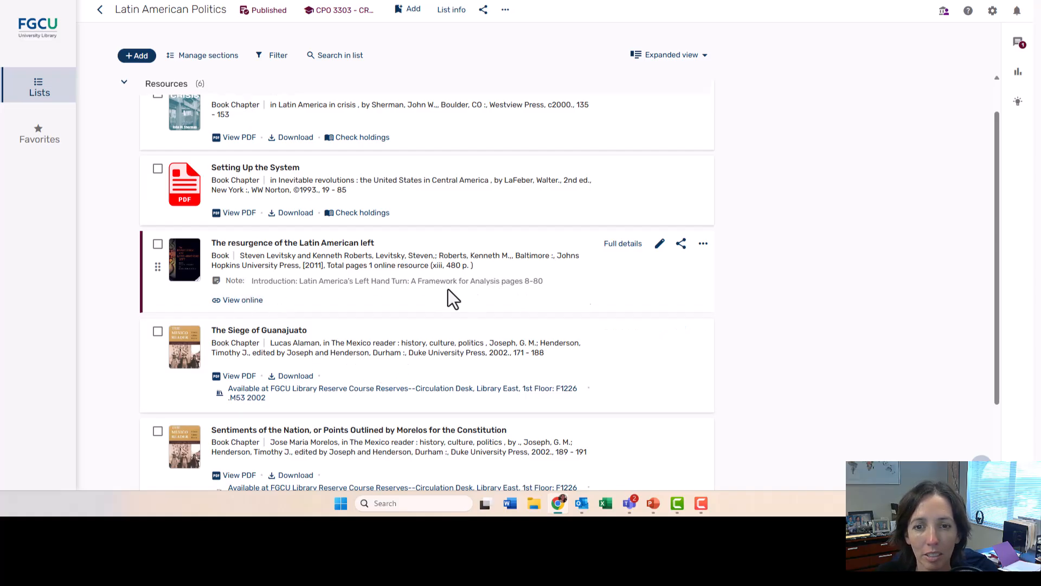
pyautogui.click(251, 302)
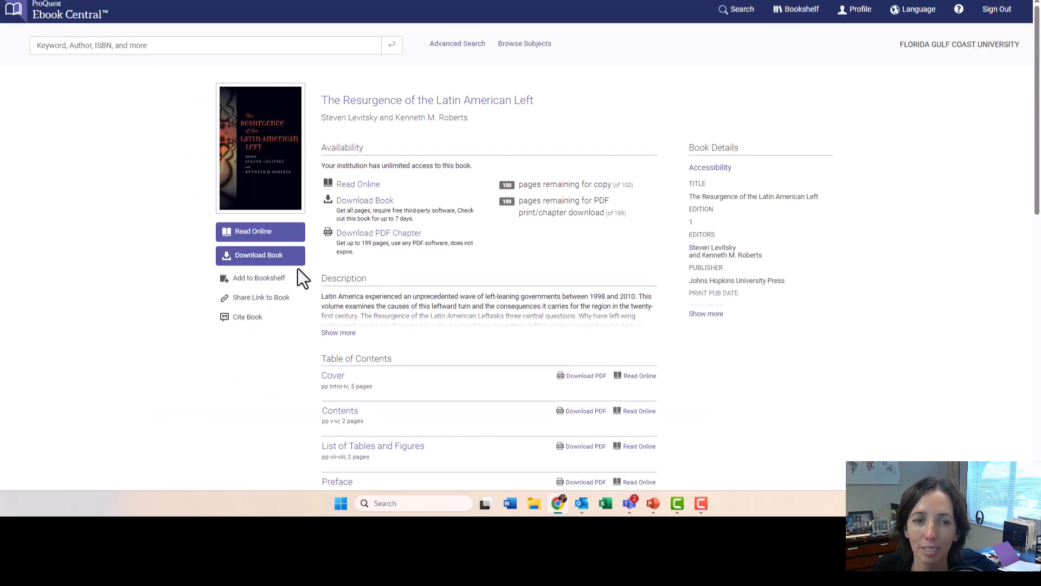
pyautogui.click(131, 1)
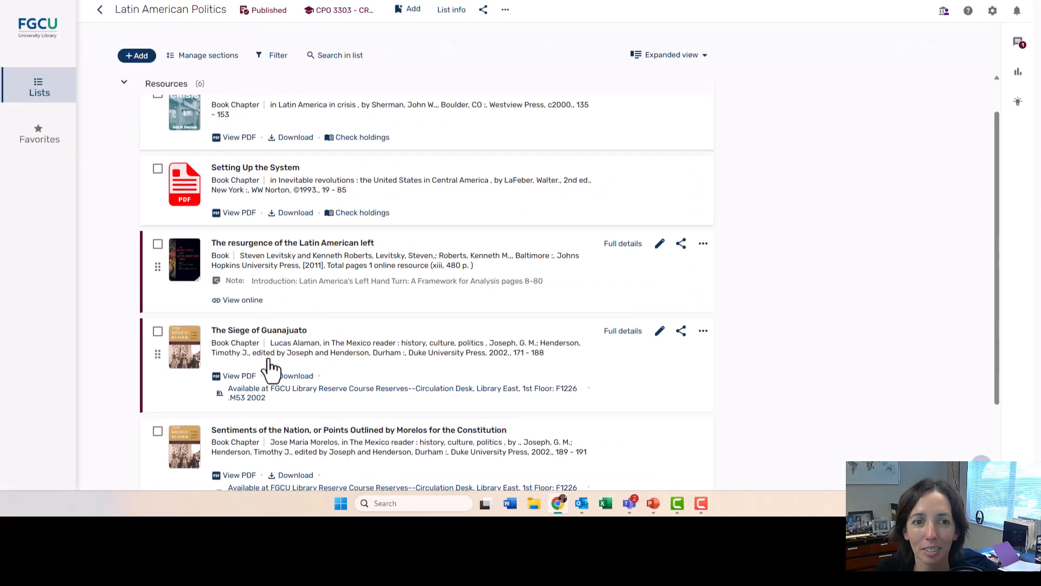
pyautogui.click(661, 250)
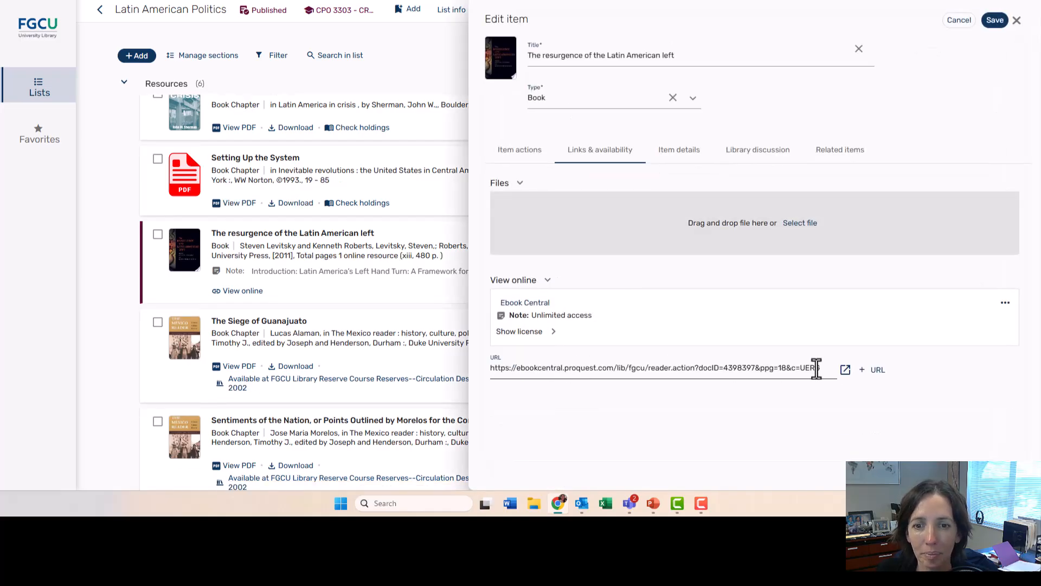
pyautogui.moveTo(818, 366); pyautogui.dragTo(482, 383)
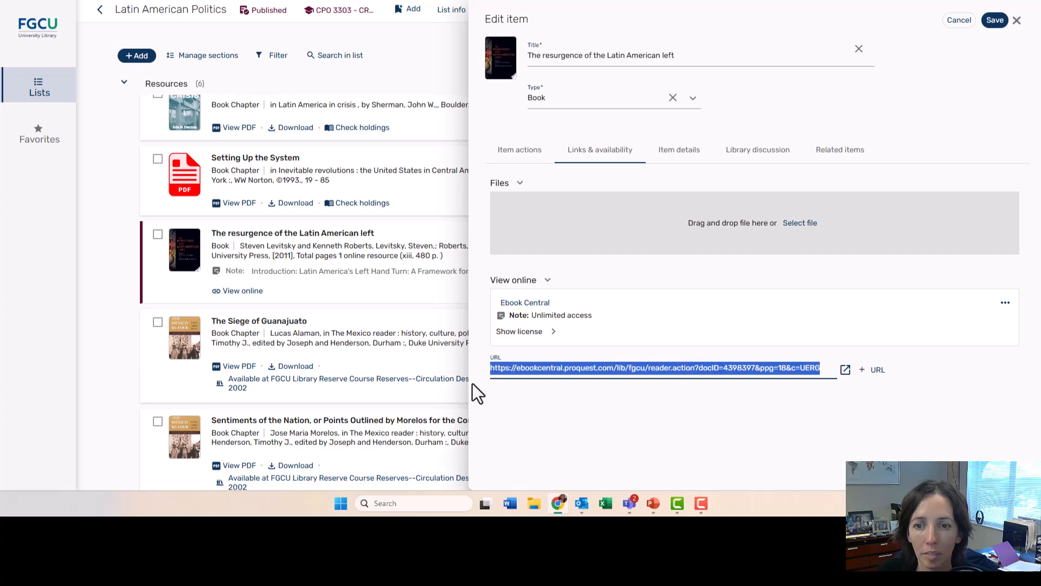
pyautogui.hotkey('ctrl', 'v')
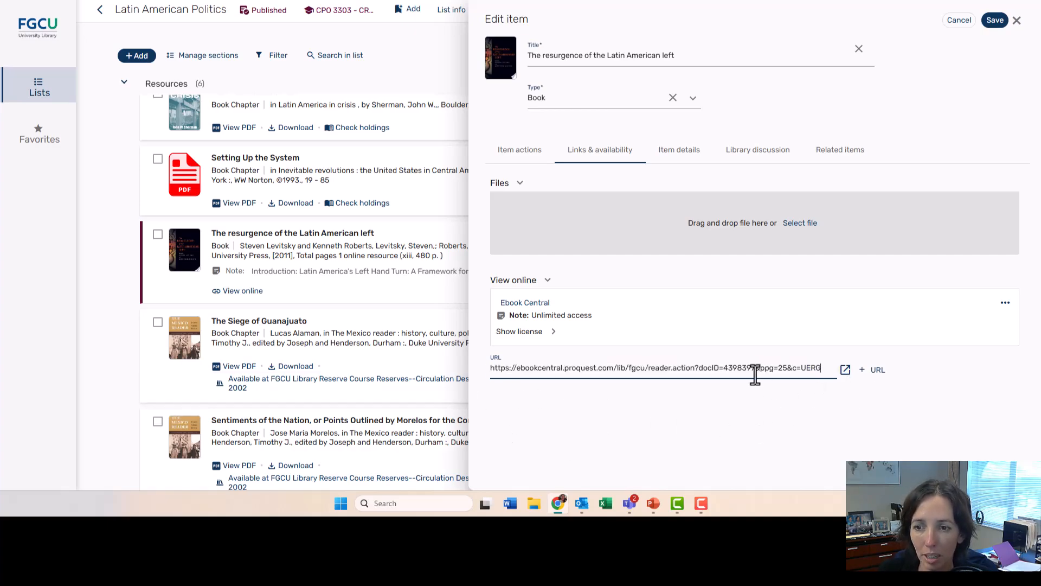
# Step: Hide the Ebook Central link from the item's online viewing options, and save the edited item
pyautogui.click(1007, 303)
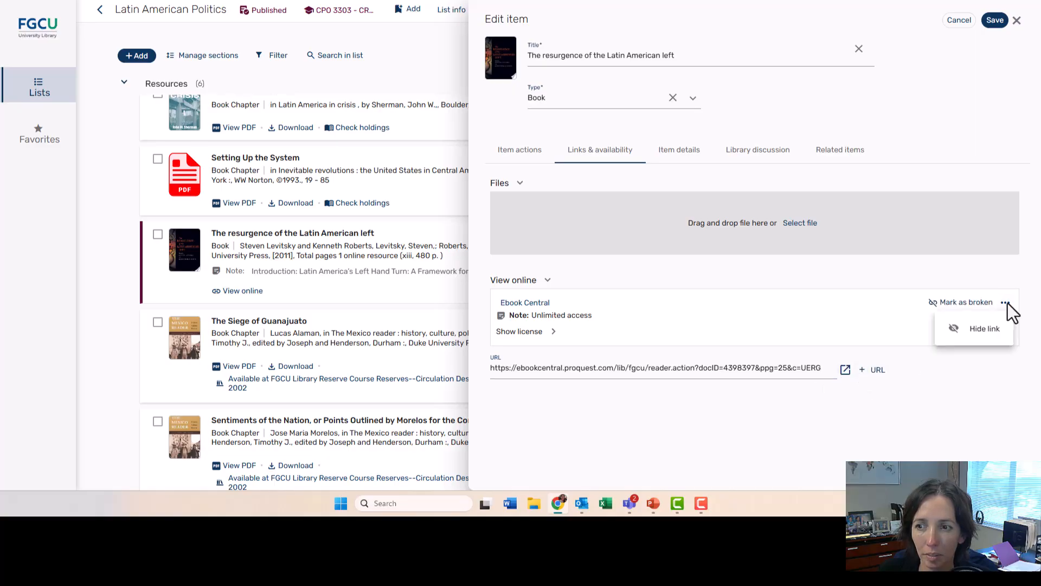
pyautogui.click(963, 337)
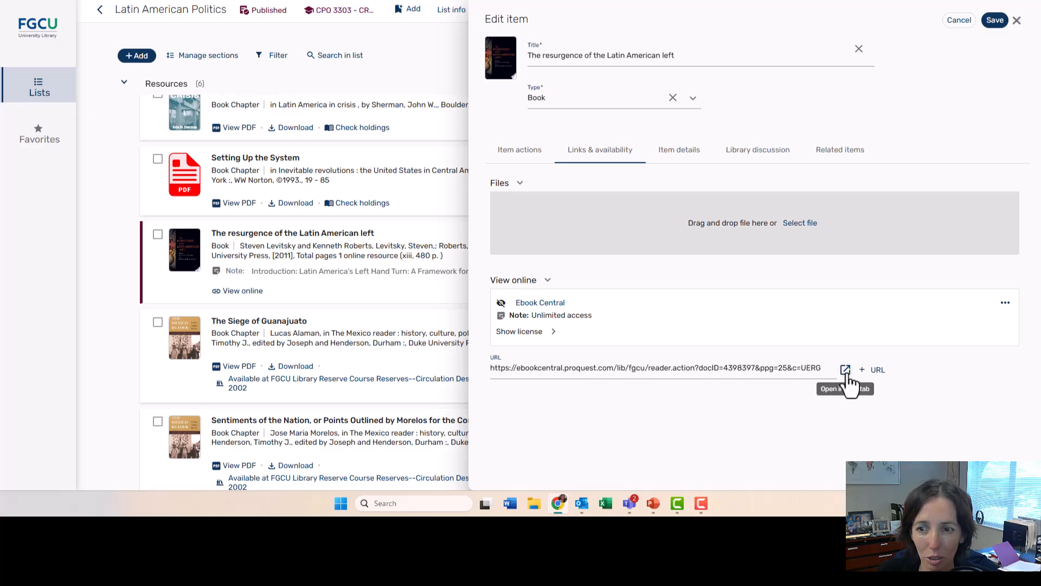
pyautogui.click(864, 370)
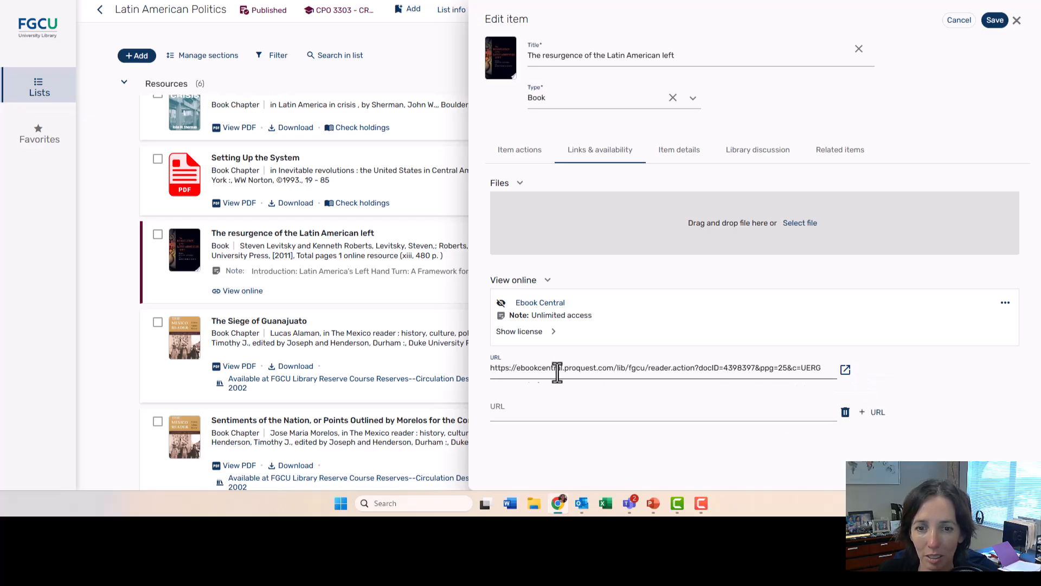
pyautogui.click(995, 22)
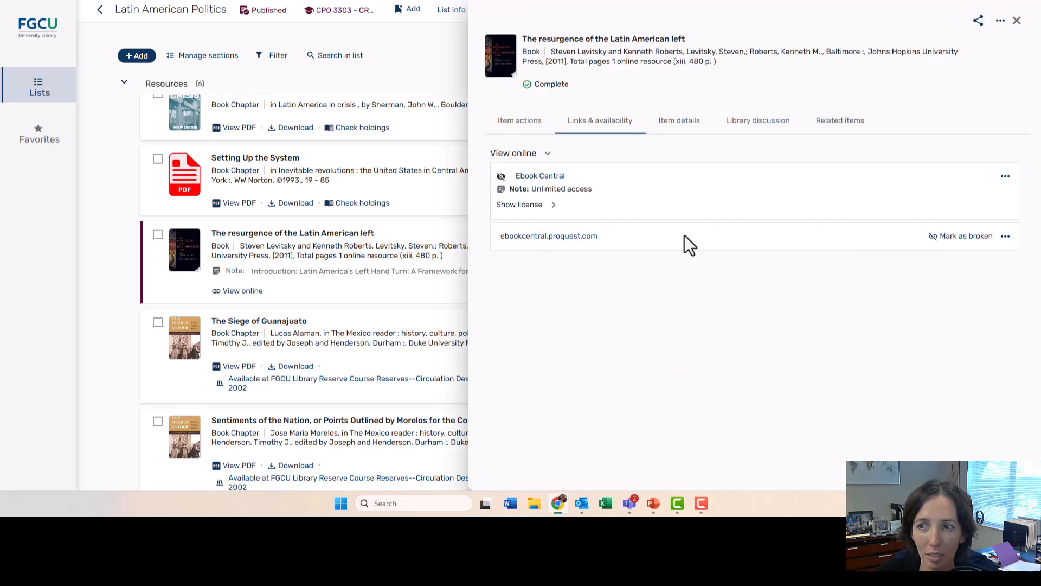
pyautogui.click(1016, 20)
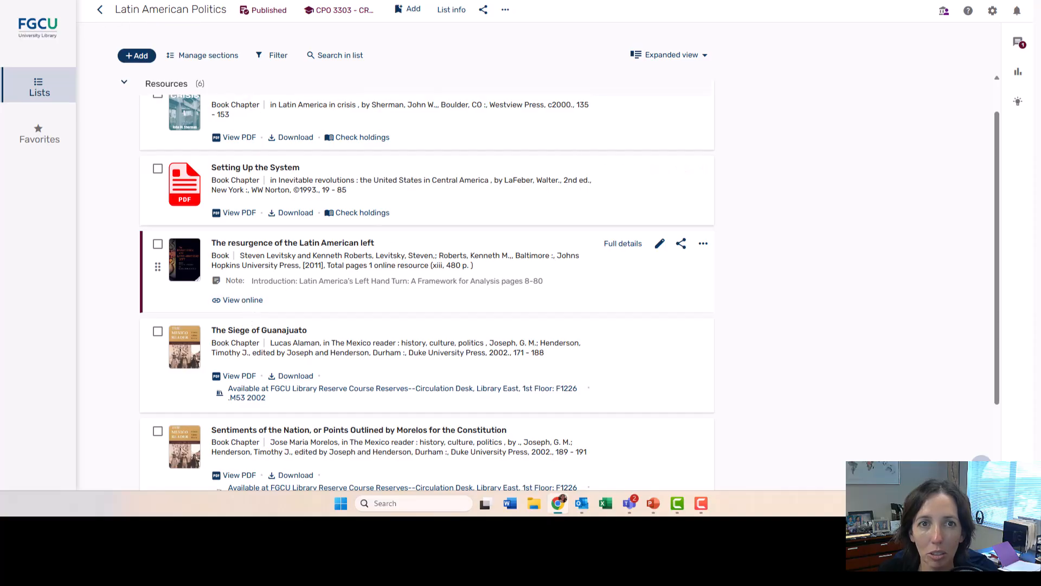
# Step: View the Latin American Politics list as a student, and open "The resurgence of the Latin American left" online to check its landing page
pyautogui.scroll(1, 658, 120)
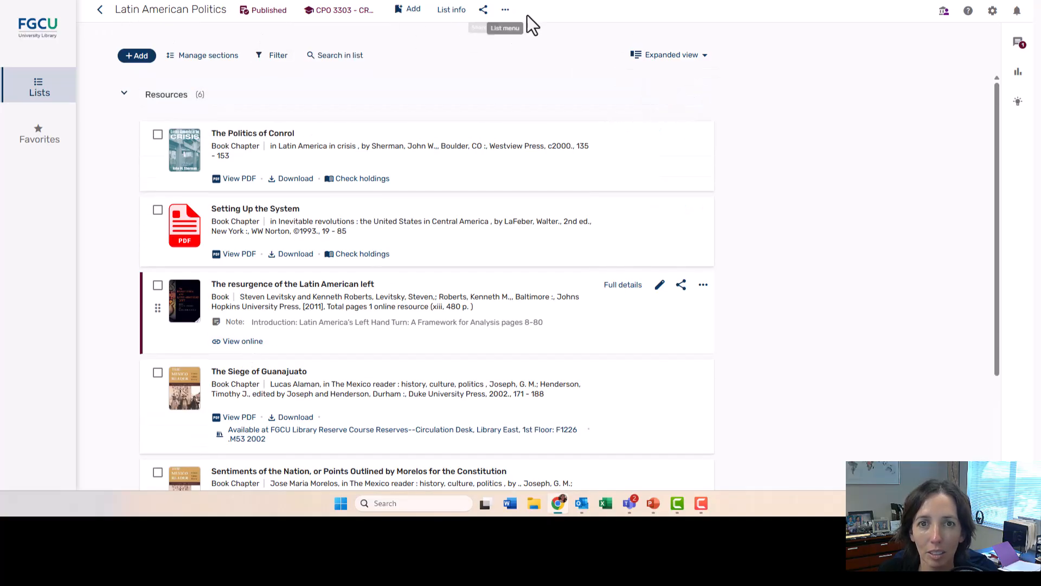
pyautogui.click(507, 10)
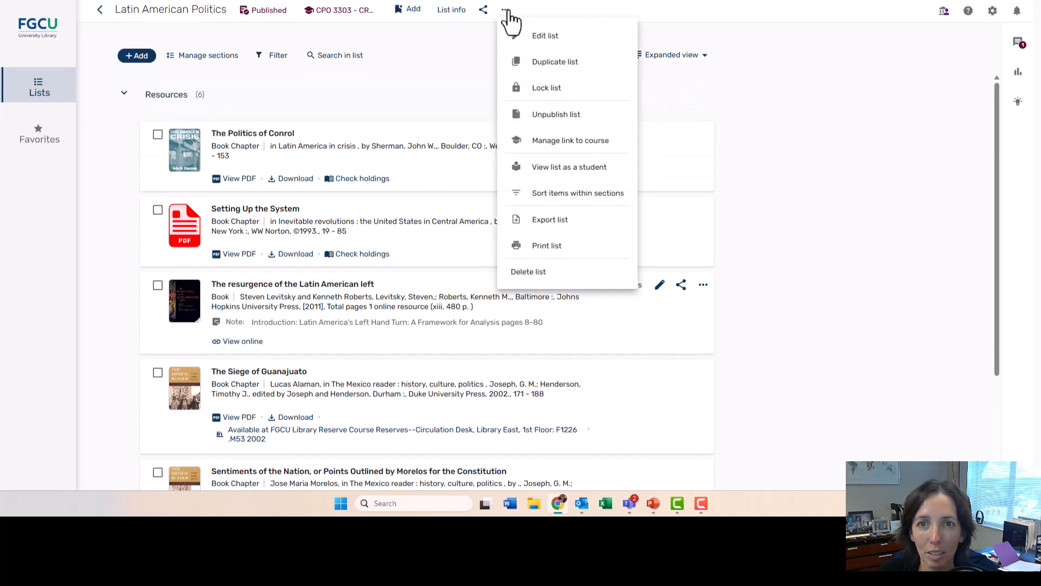
pyautogui.click(545, 167)
pyautogui.scroll(-3, 418, 235)
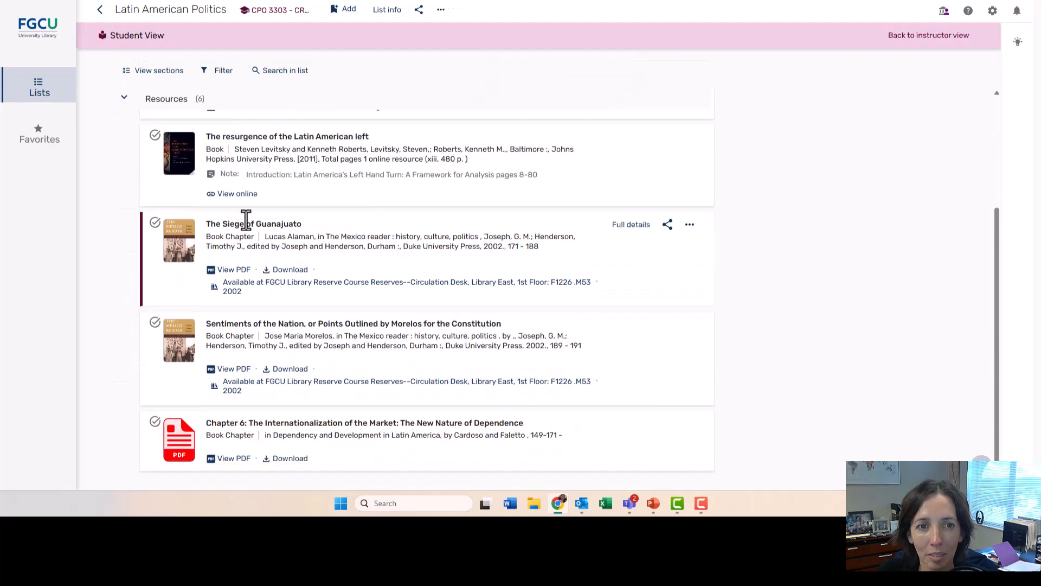
pyautogui.click(233, 194)
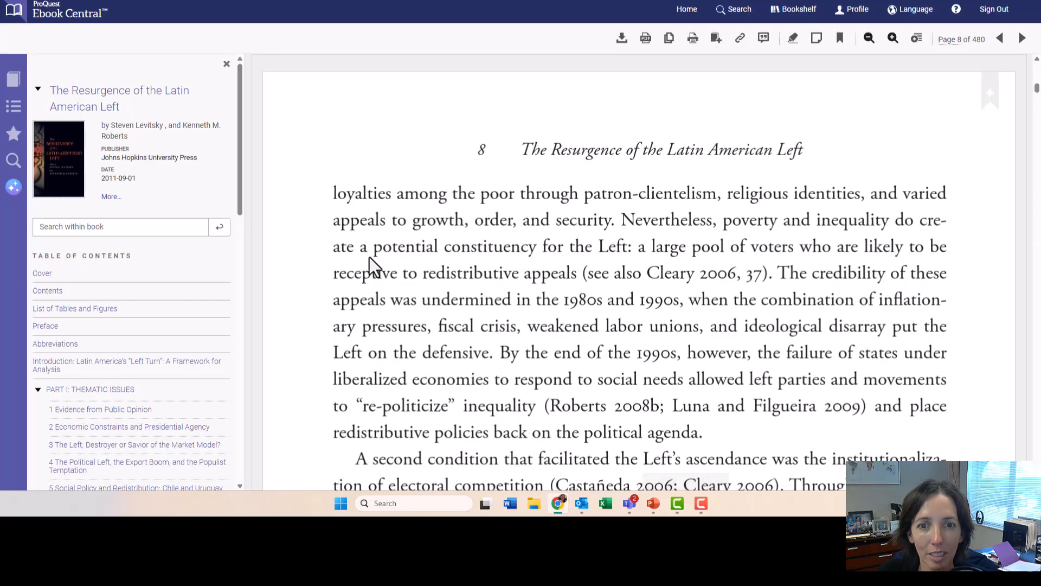
pyautogui.scroll(-2, 609, 193)
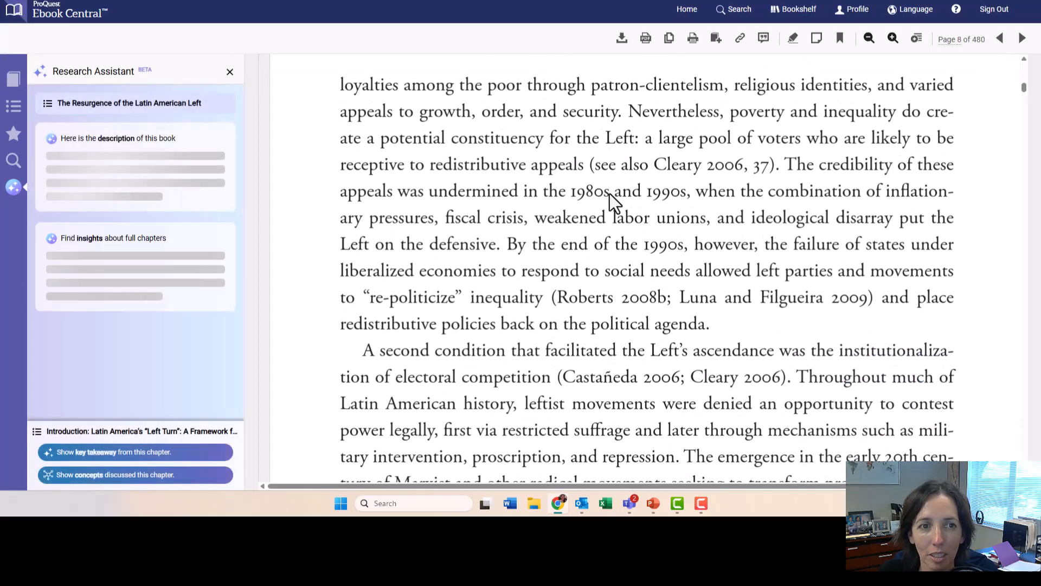
pyautogui.scroll(-4, 288, 119)
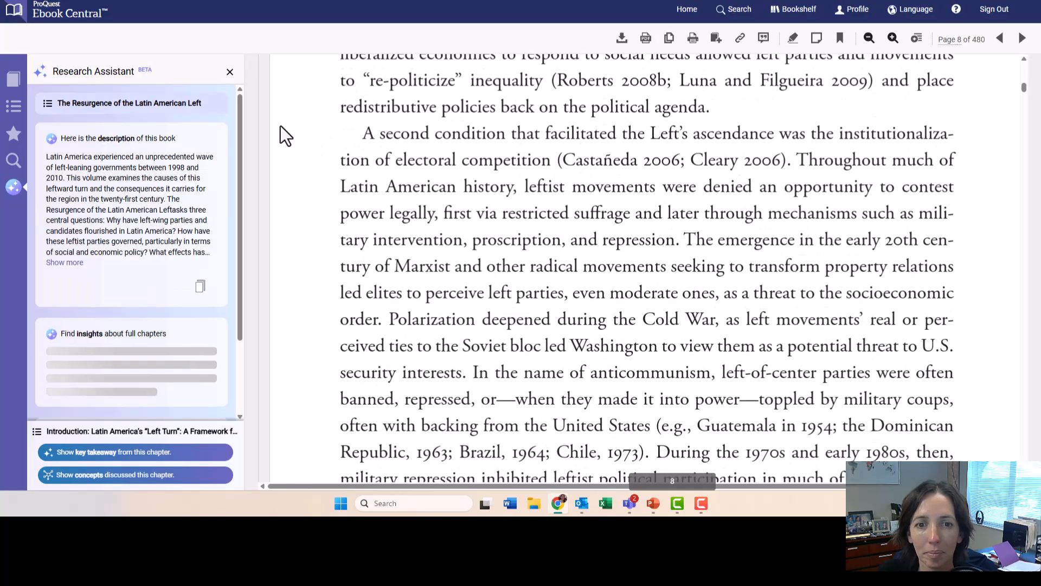
pyautogui.click(229, 72)
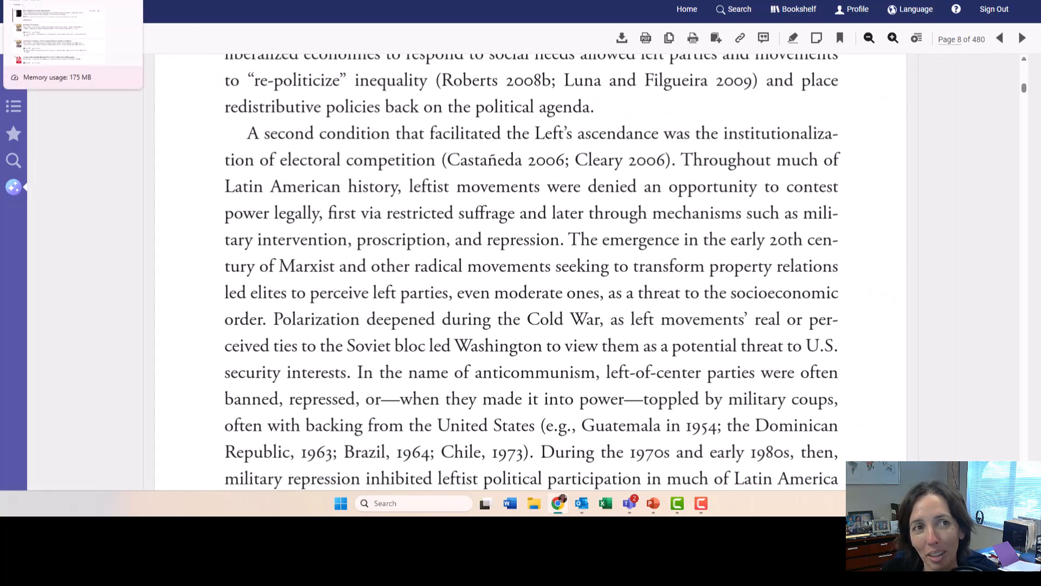
# Step: Switch to the PowerPoint slideshow and show the "How to DIY Course Reserves" slide highlighting single chapters of library-owned ebooks
pyautogui.click(73, 0)
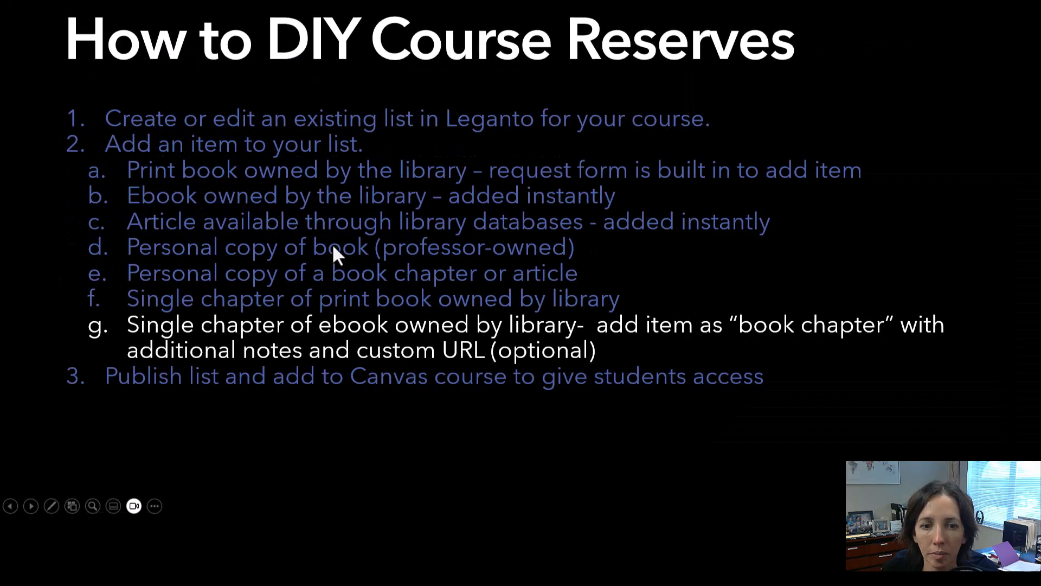
pyautogui.click(333, 245)
pyautogui.press('Left')
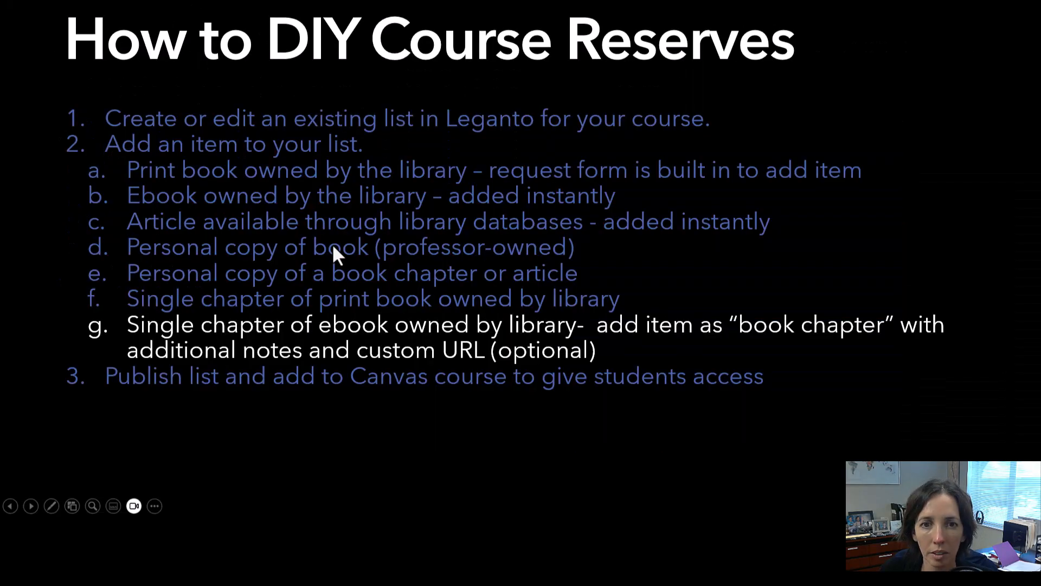